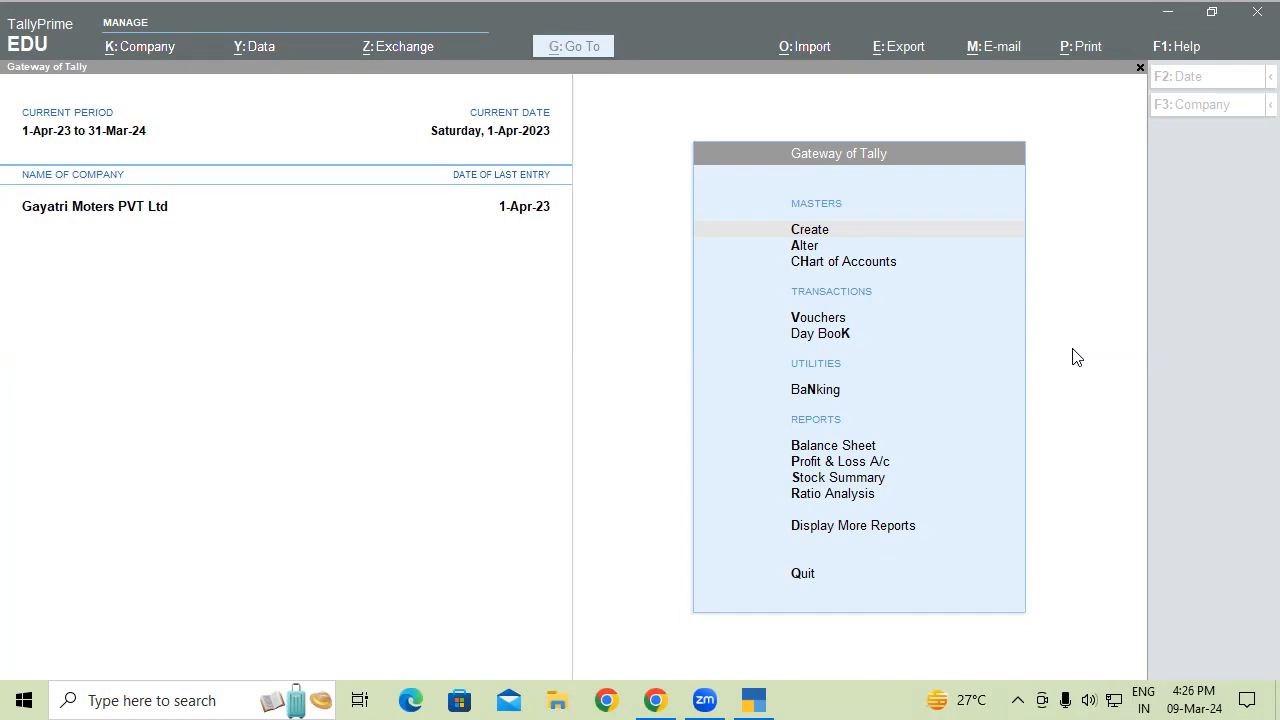
- Start a TDS nature of payment named TDS on Commission Or Brokerage with section 194H and payment code 94H
left_click(855, 237)
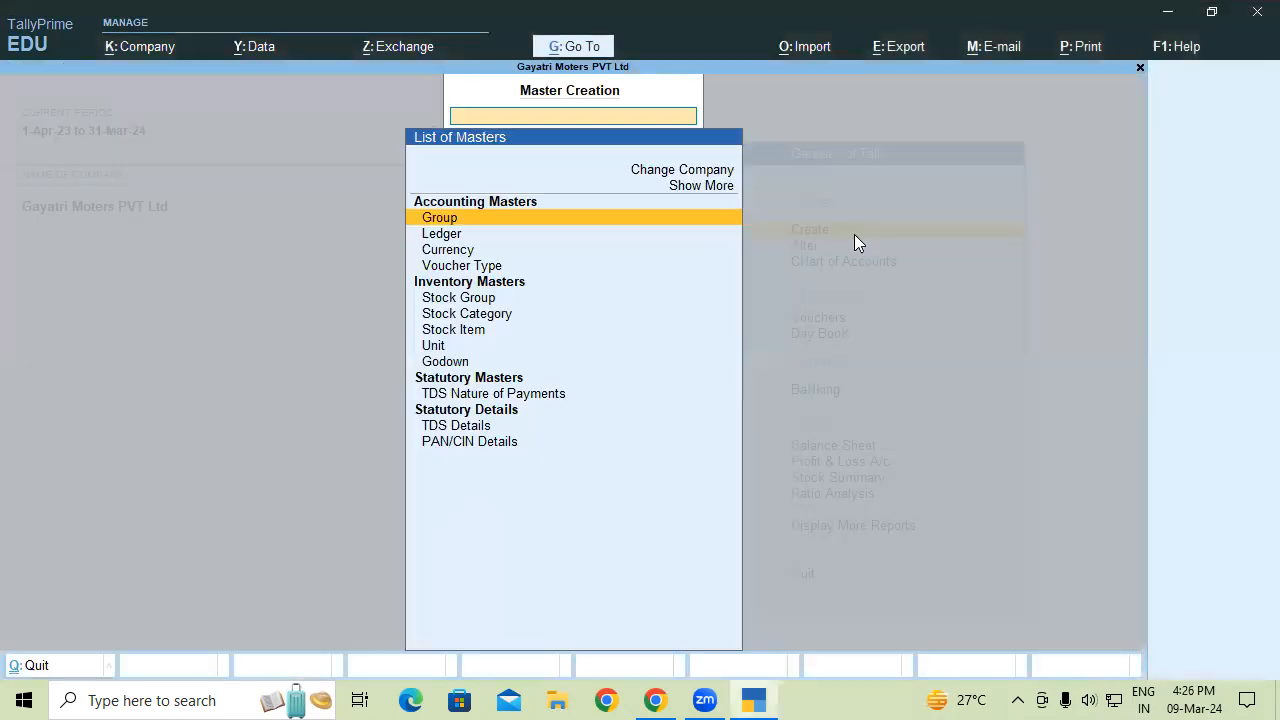
left_click(435, 395)
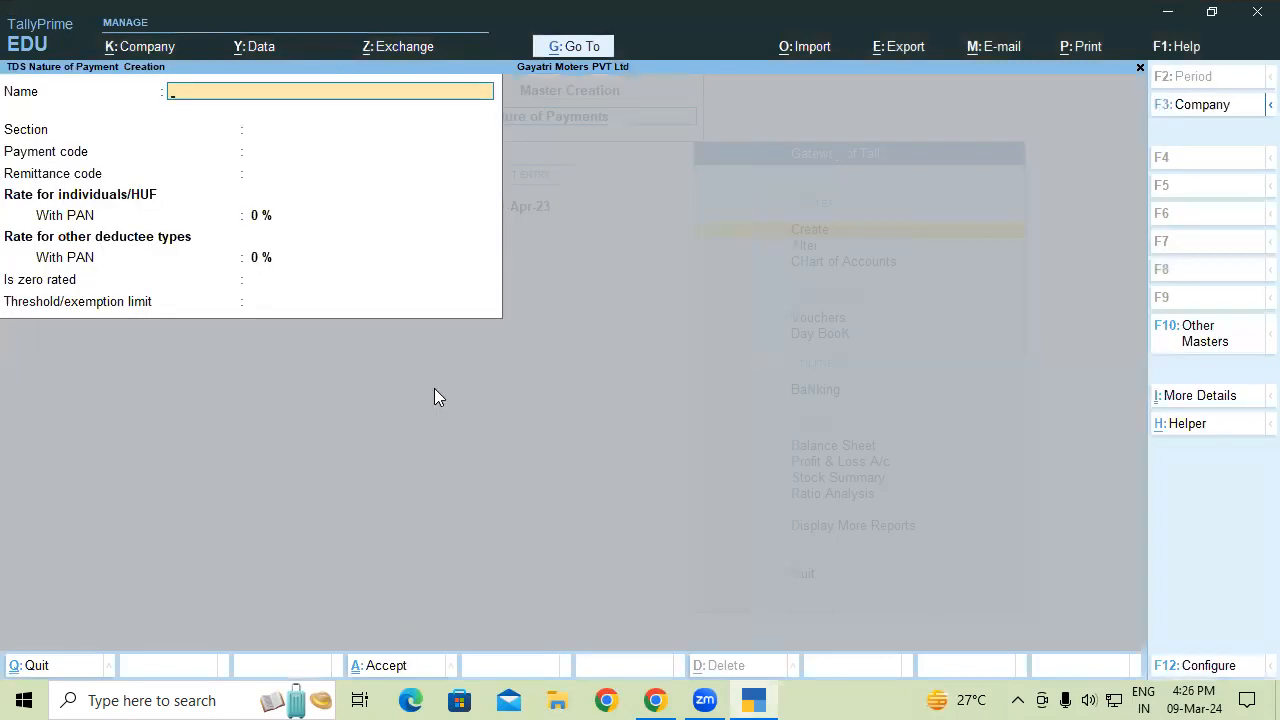
type("TDS on Com")
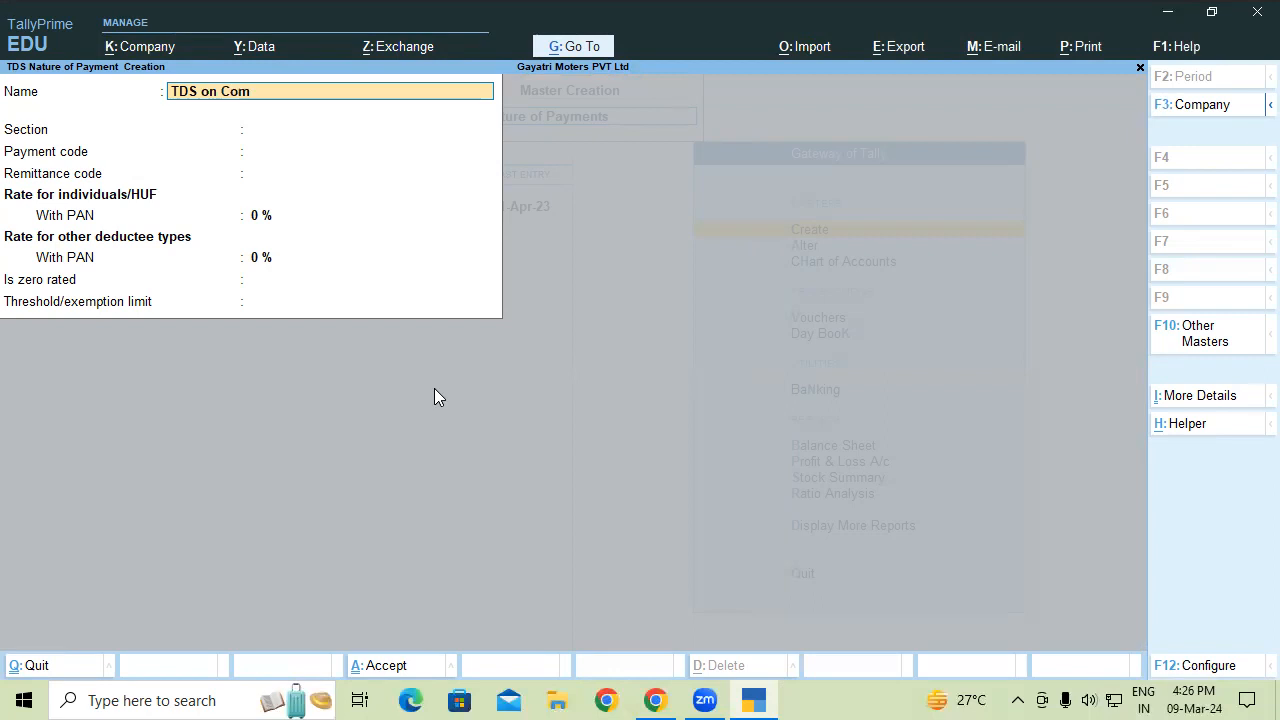
type("mission Or Brokerage")
key("Return")
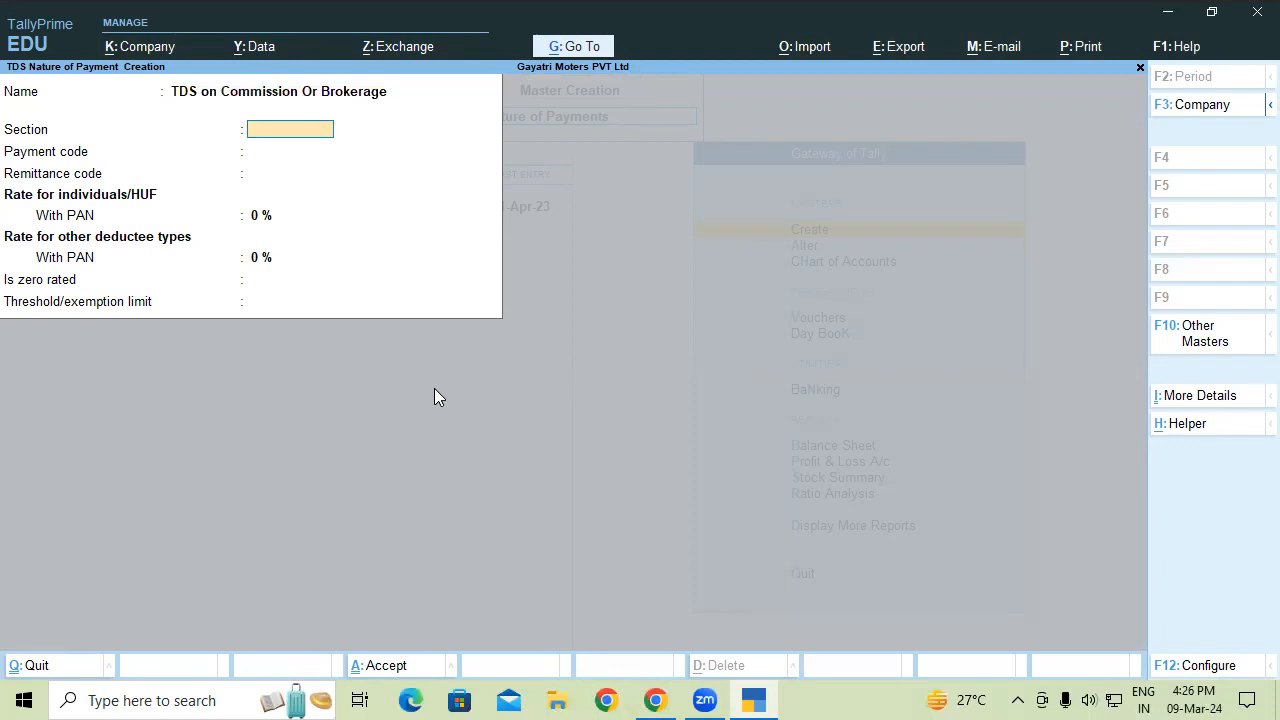
type("194H")
key("Return")
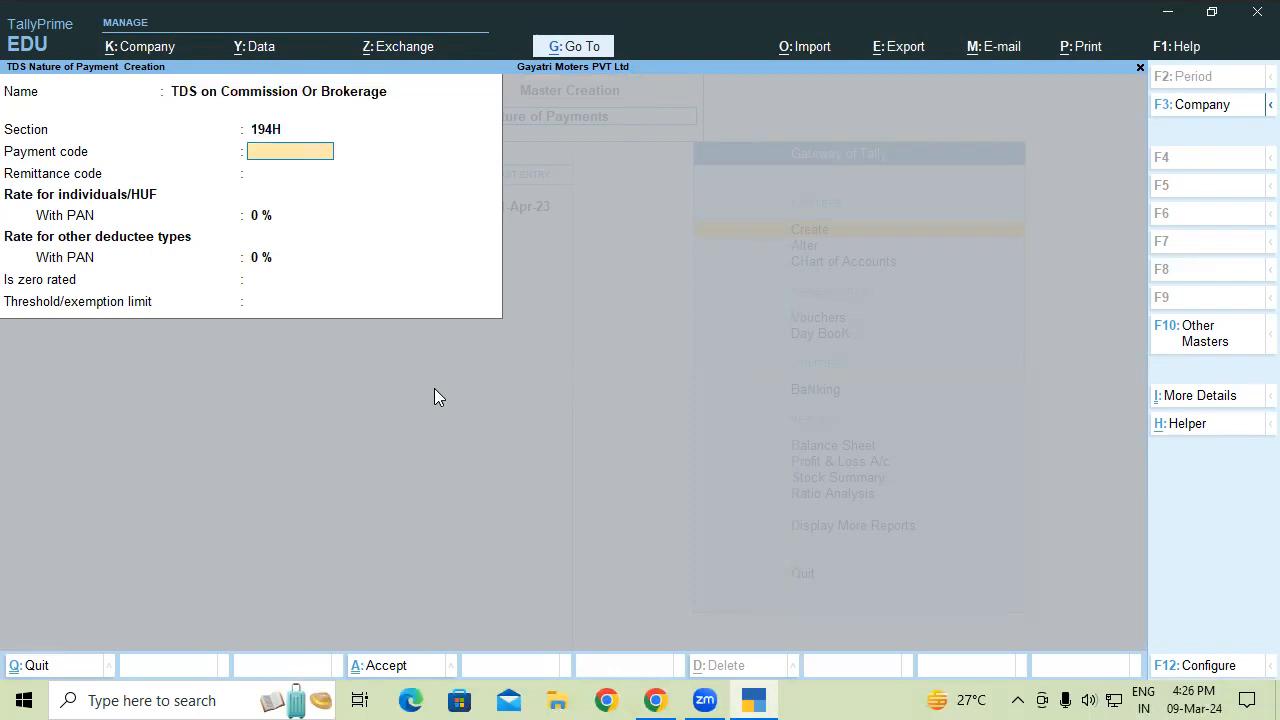
type("94H")
key("Return")
key("Return")
- Set both with-PAN rates to 5% and the threshold/exemption limit to 15000, save the nature of payment and leave its creation form
type("5")
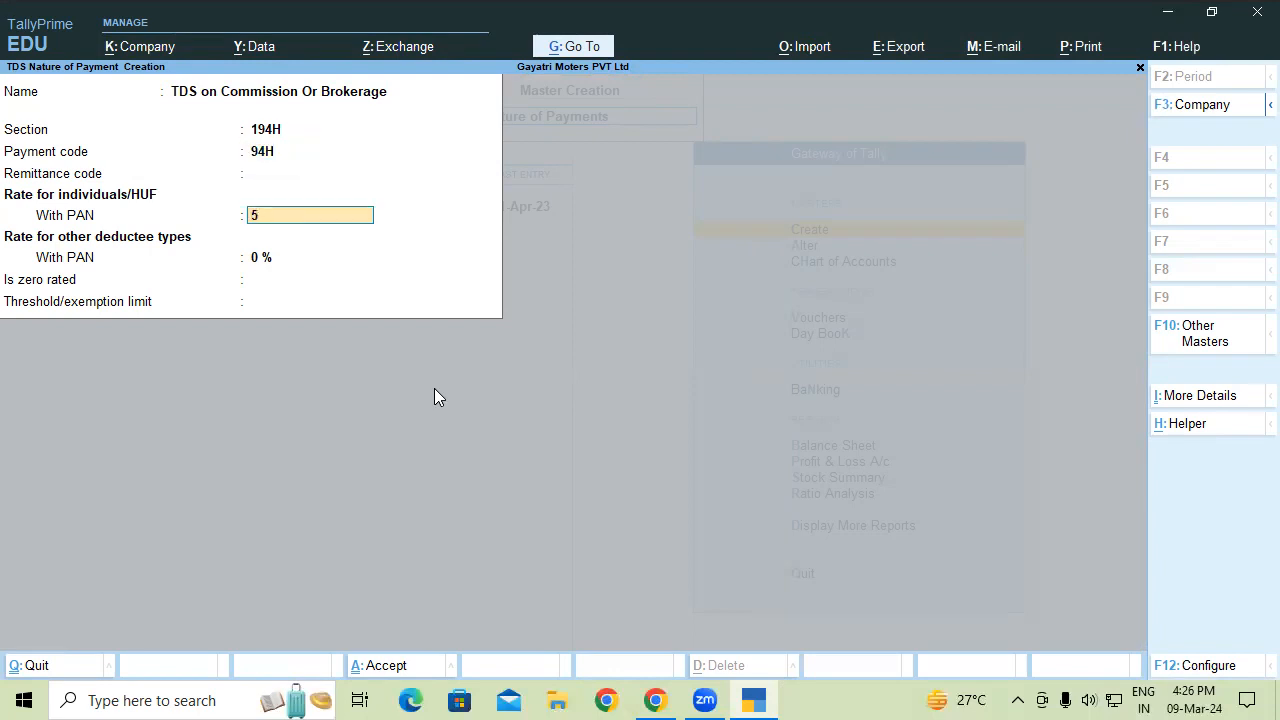
key("Return")
key("Return")
type("0")
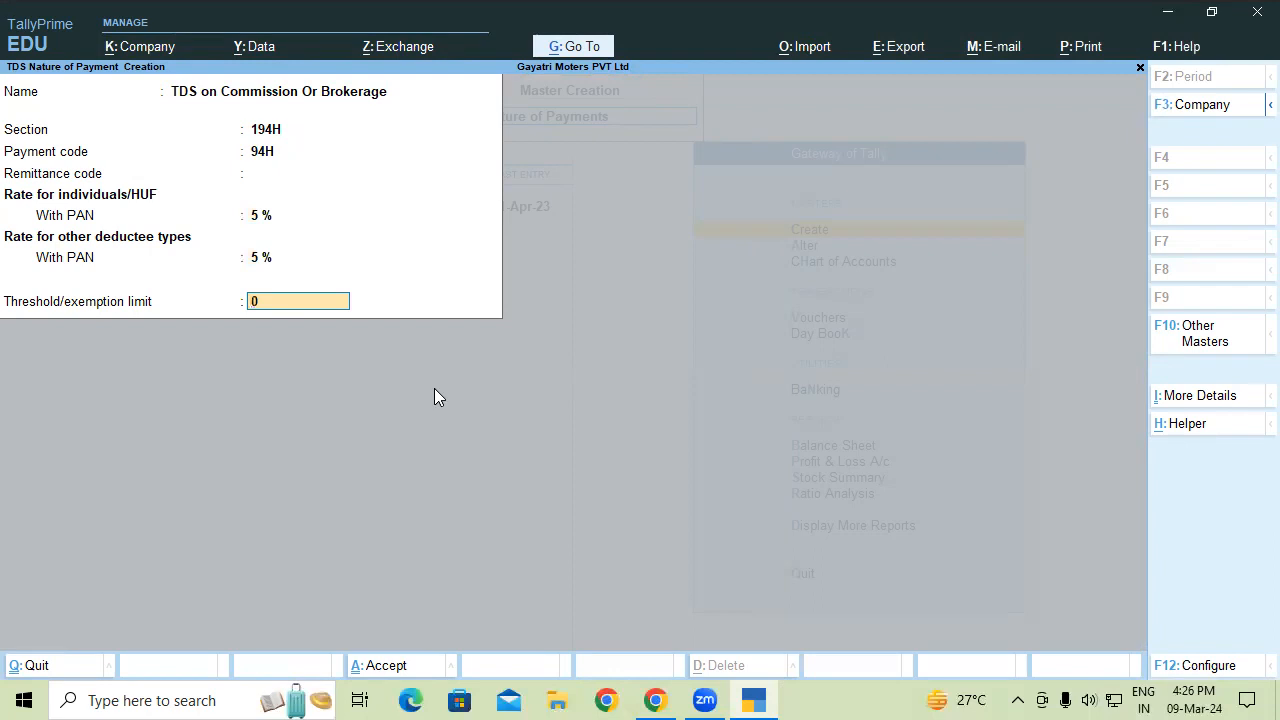
key("BackSpace")
type("15000")
key("Return")
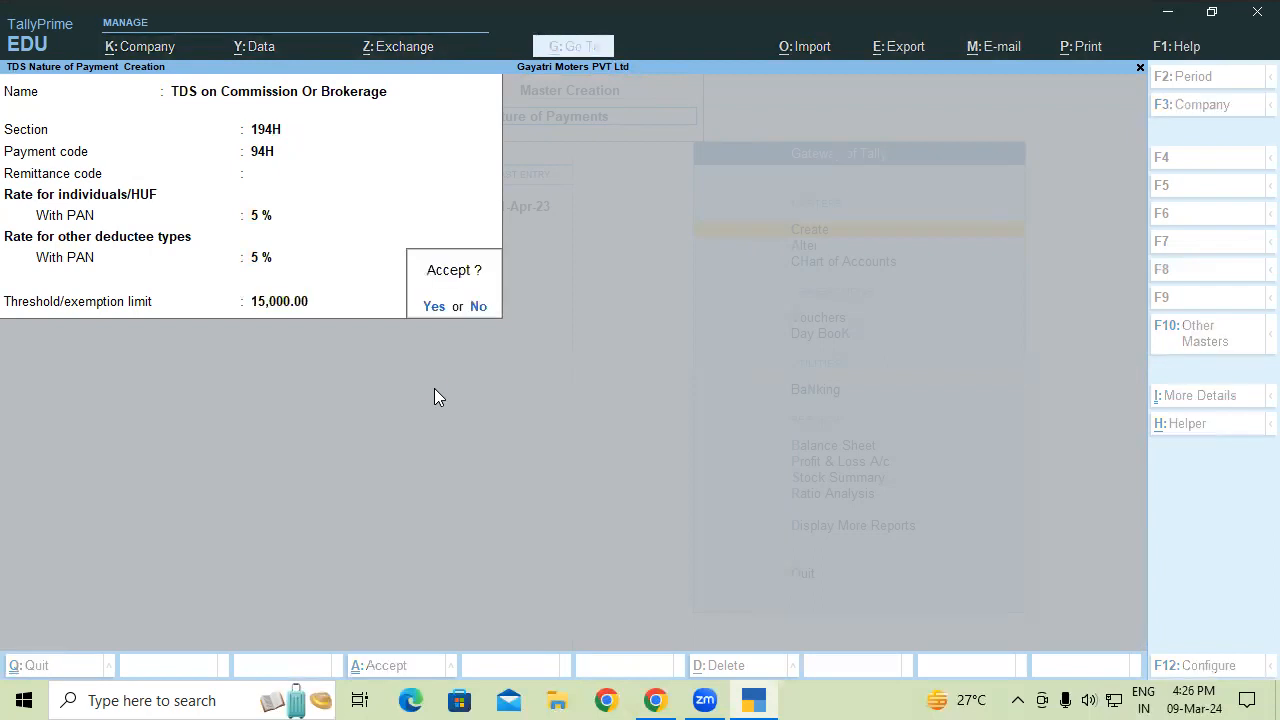
key("Return")
key("Escape")
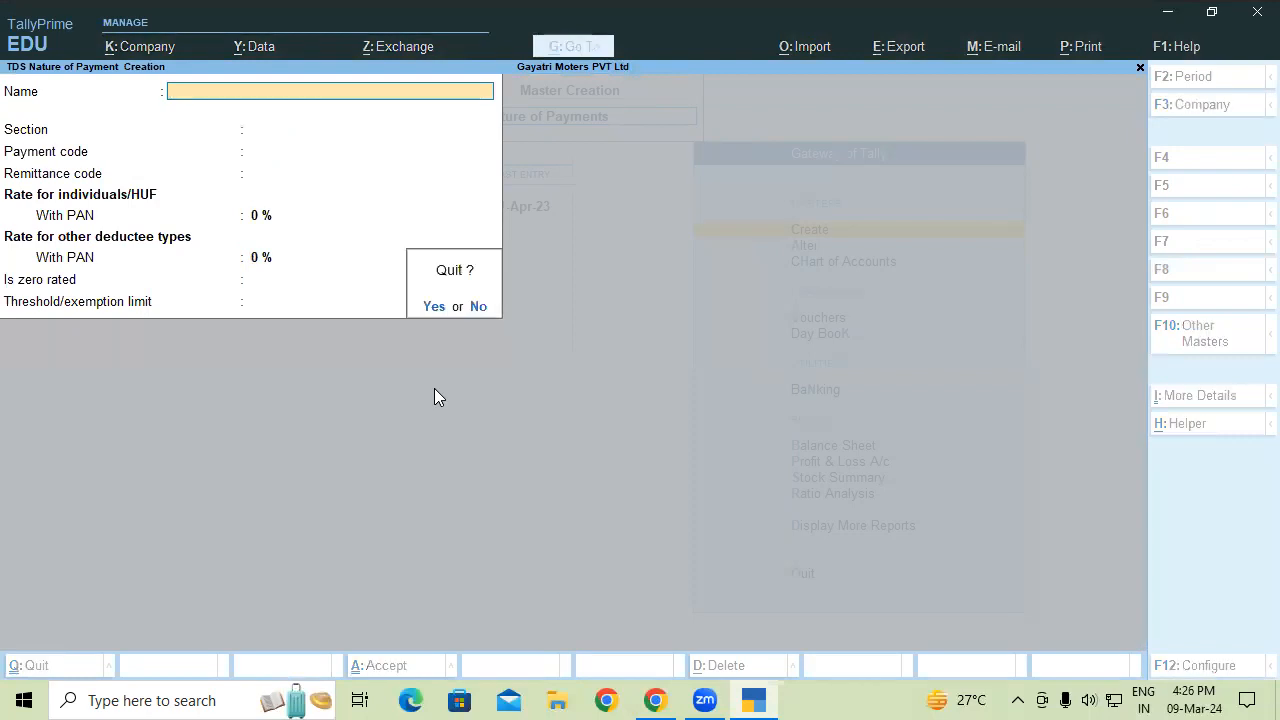
key("Return")
- Open the creation form for a new ledger master
key("Up")
key("Up")
key("Up")
key("Up")
key("Up")
key("Up")
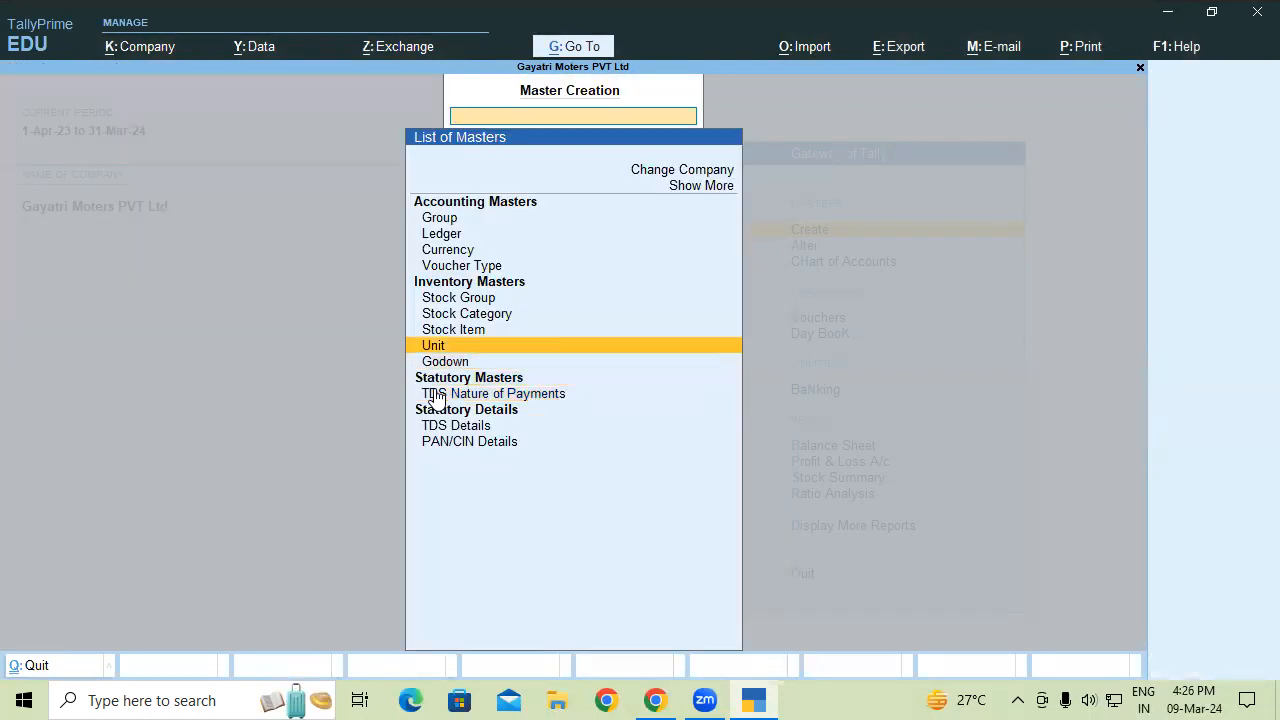
key("Up")
key("Up")
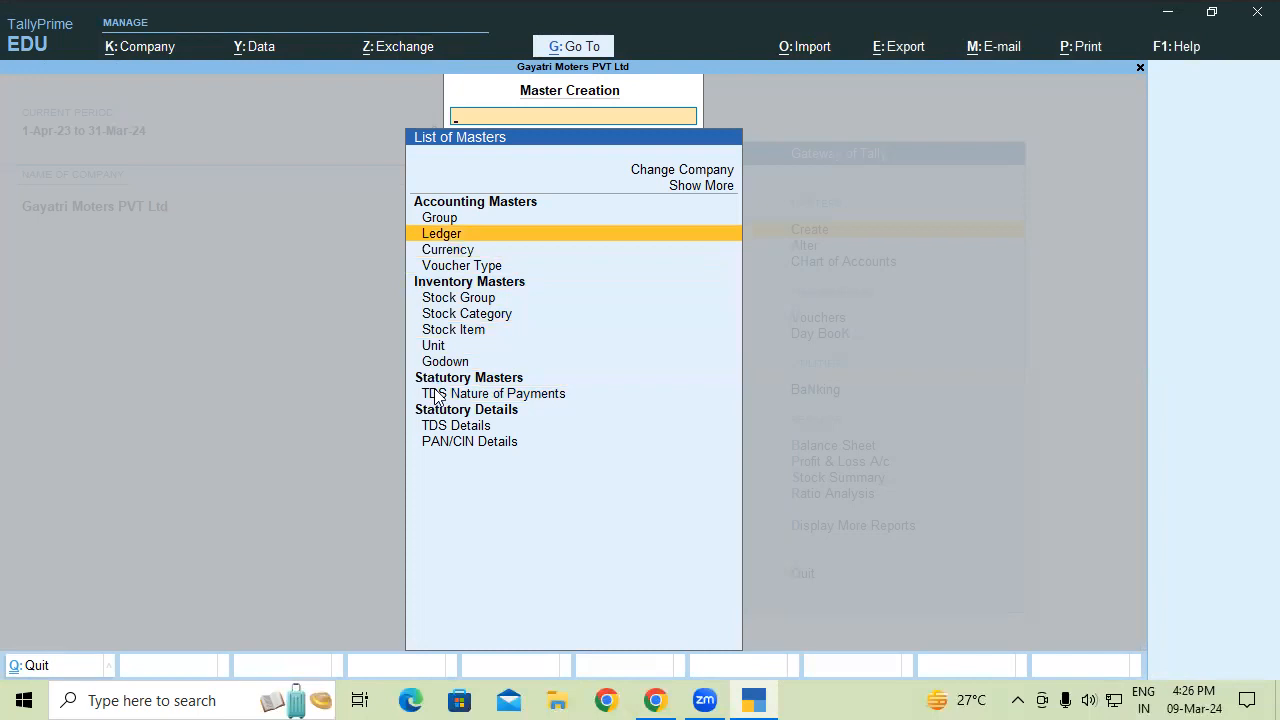
key("Return")
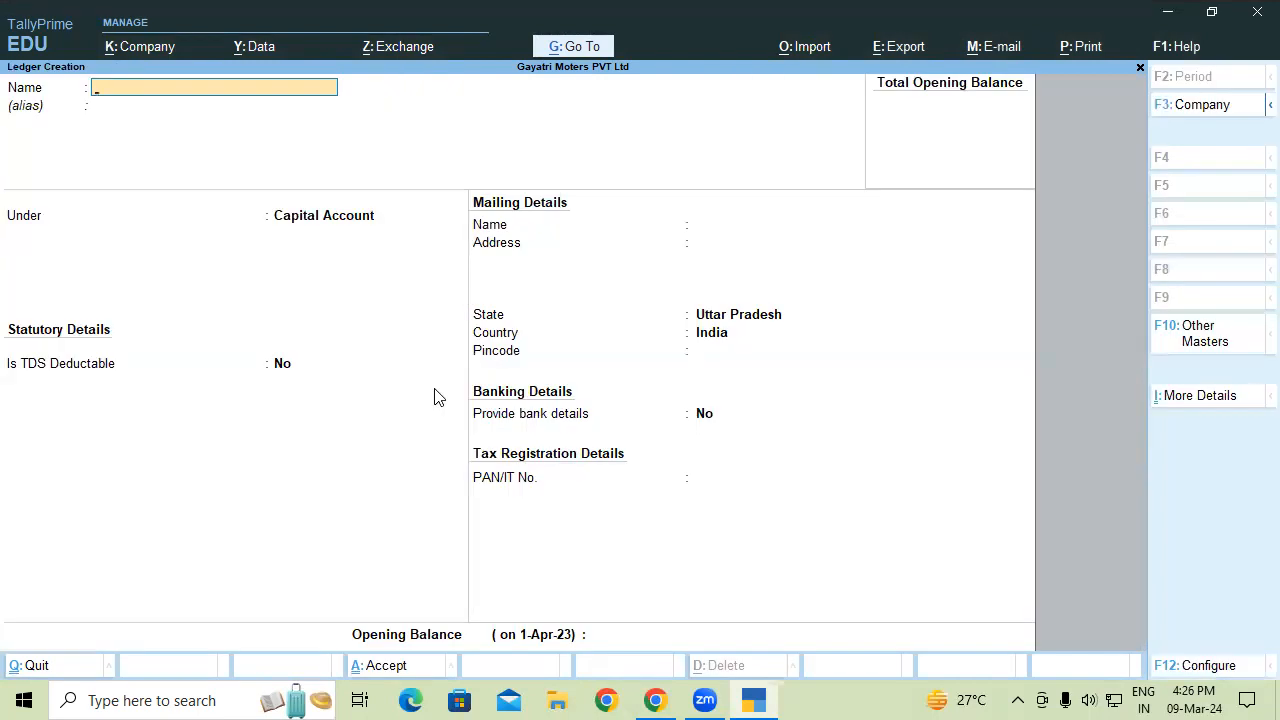
type("Commisiion Exp")
key("Return")
key("Return")
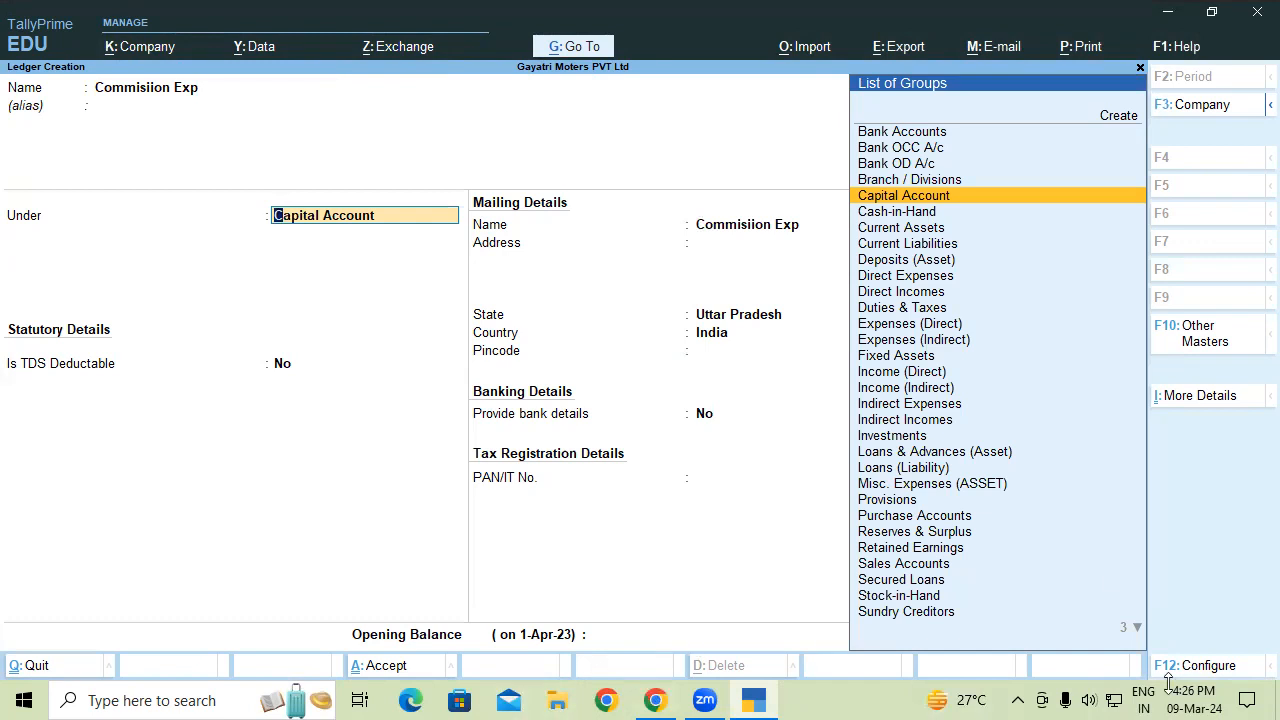
key("Return")
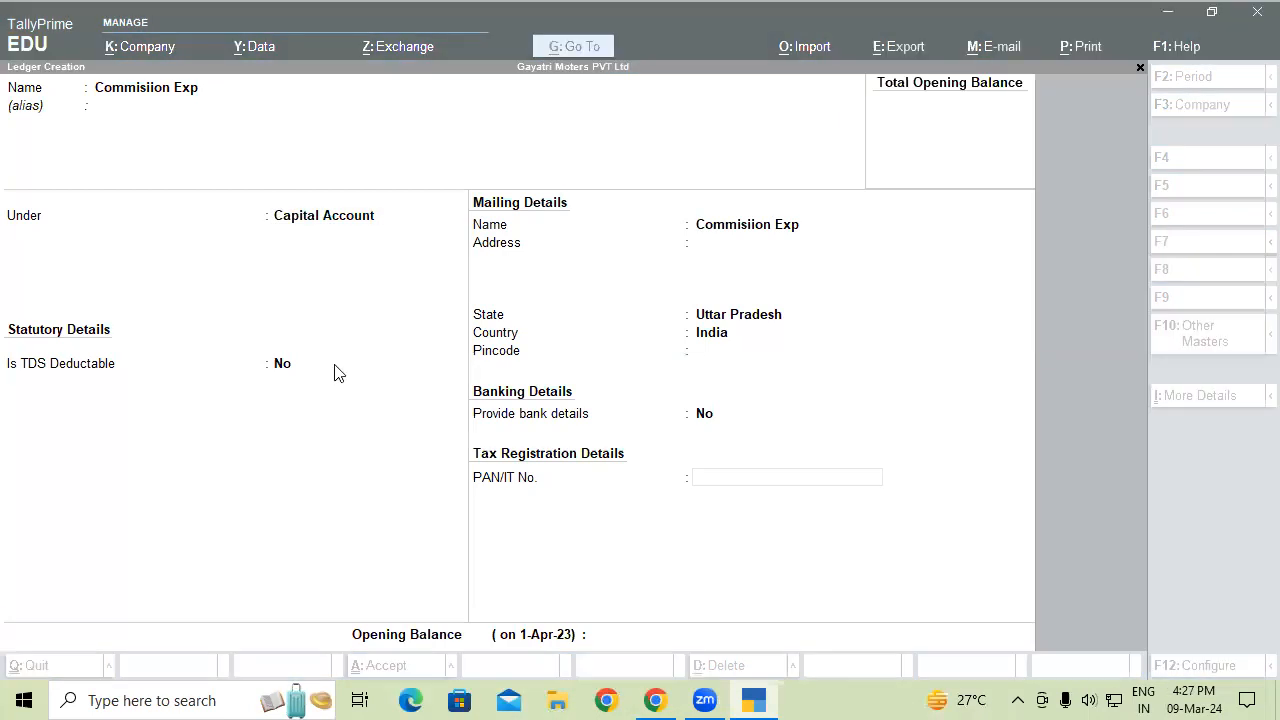
left_click(279, 364)
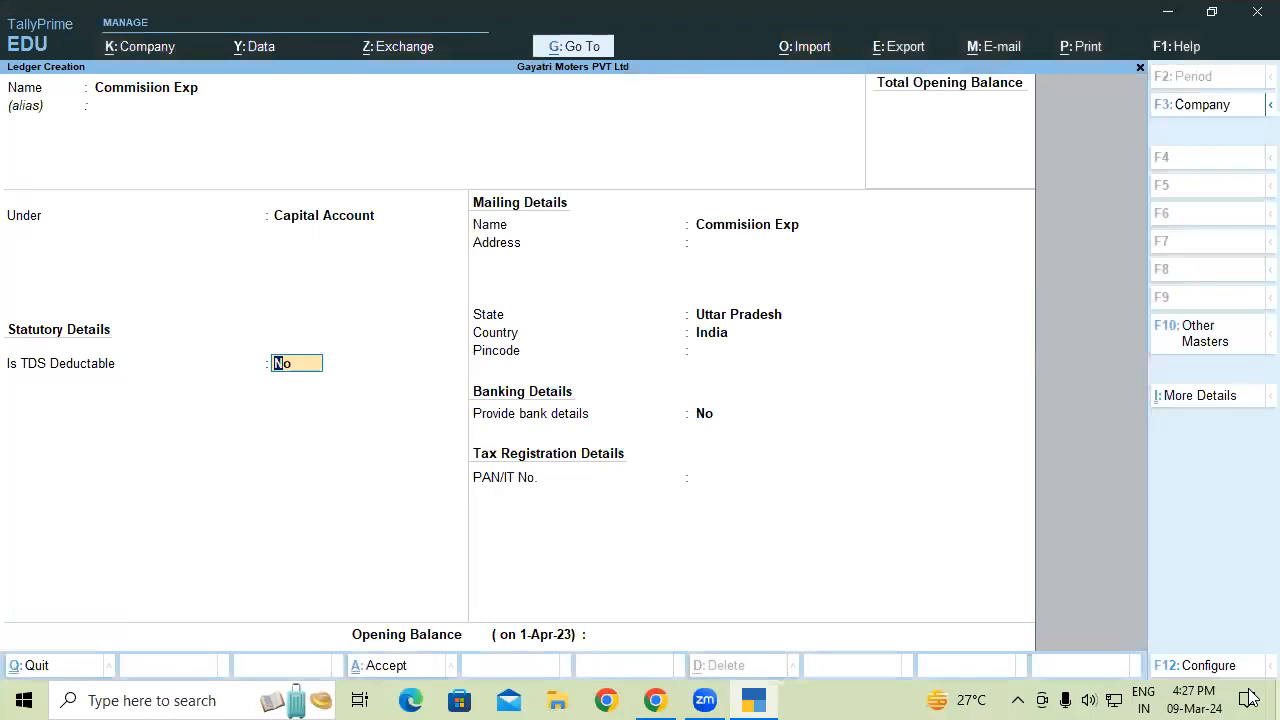
type("y")
key("Return")
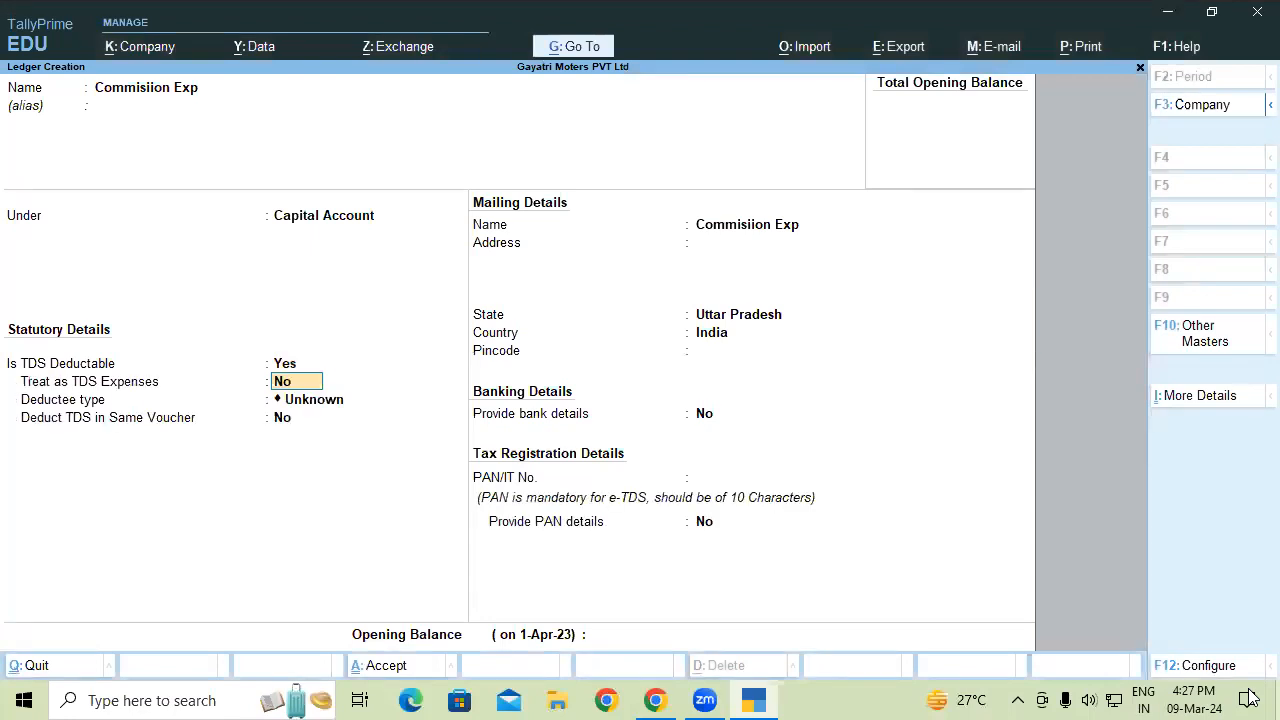
key("Return")
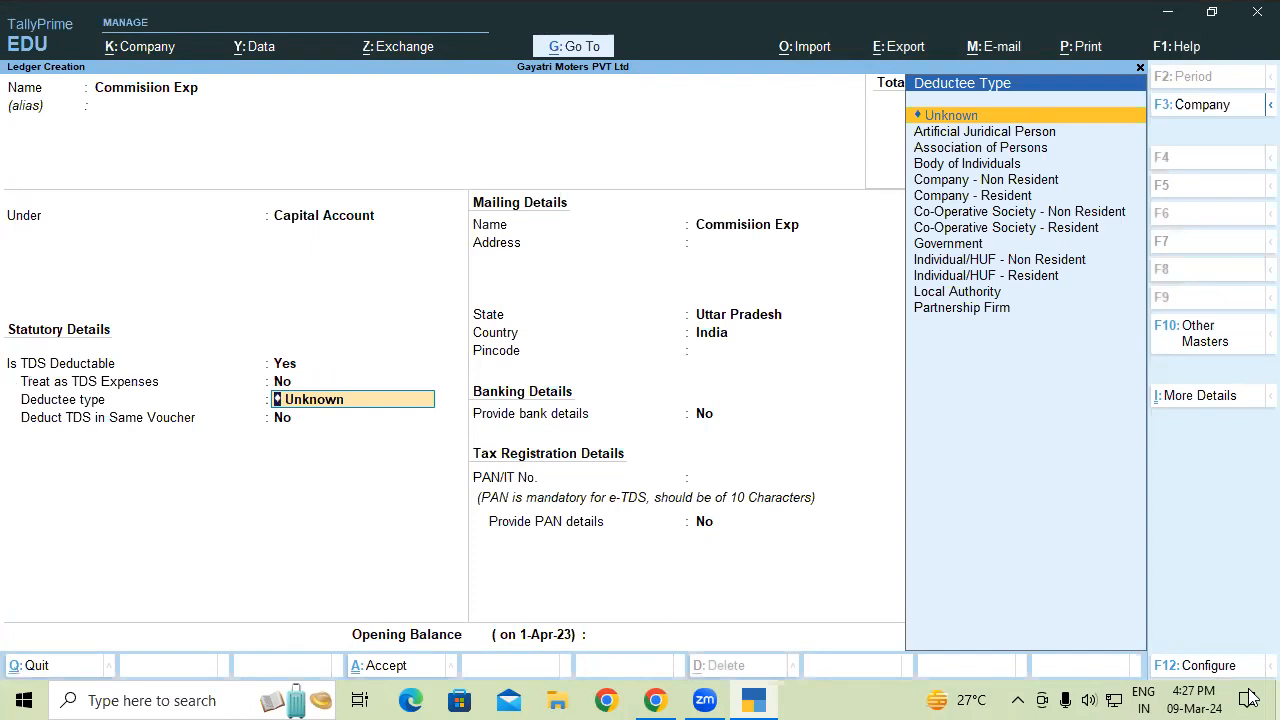
key("Down")
key("Down")
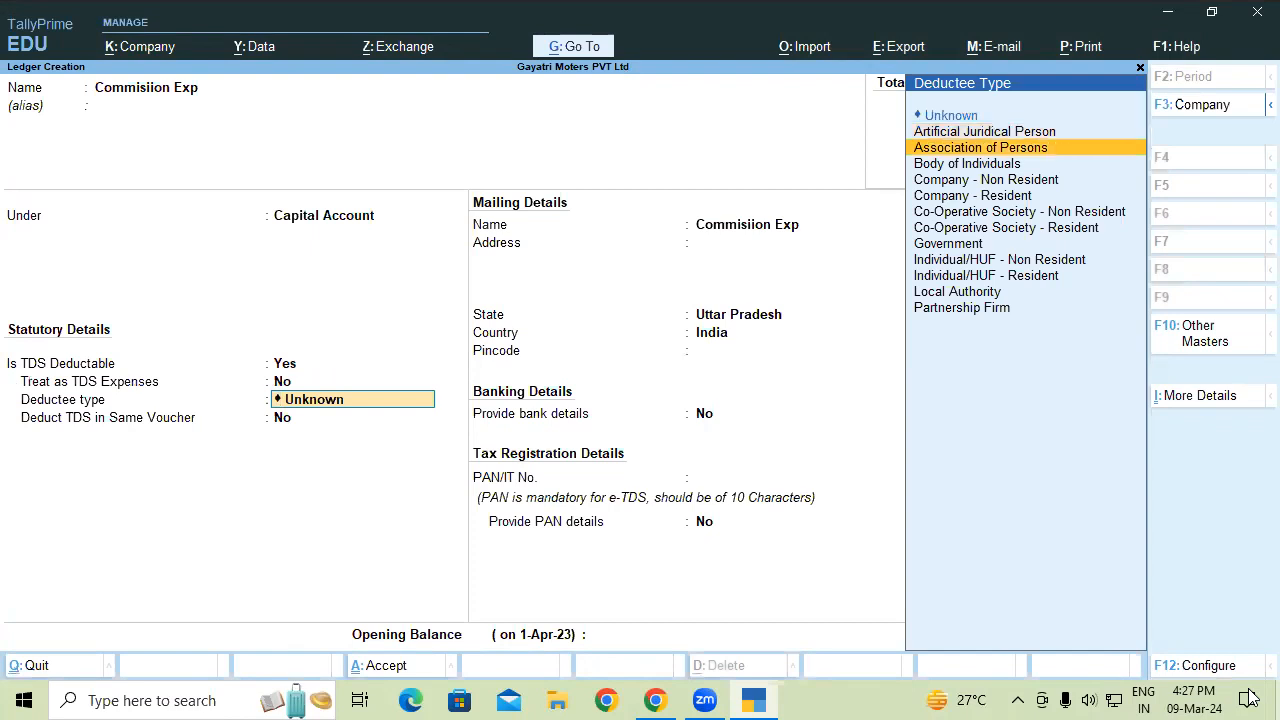
key("Up")
key("Up")
key("Escape")
key("Escape")
key("y")
key("Return")
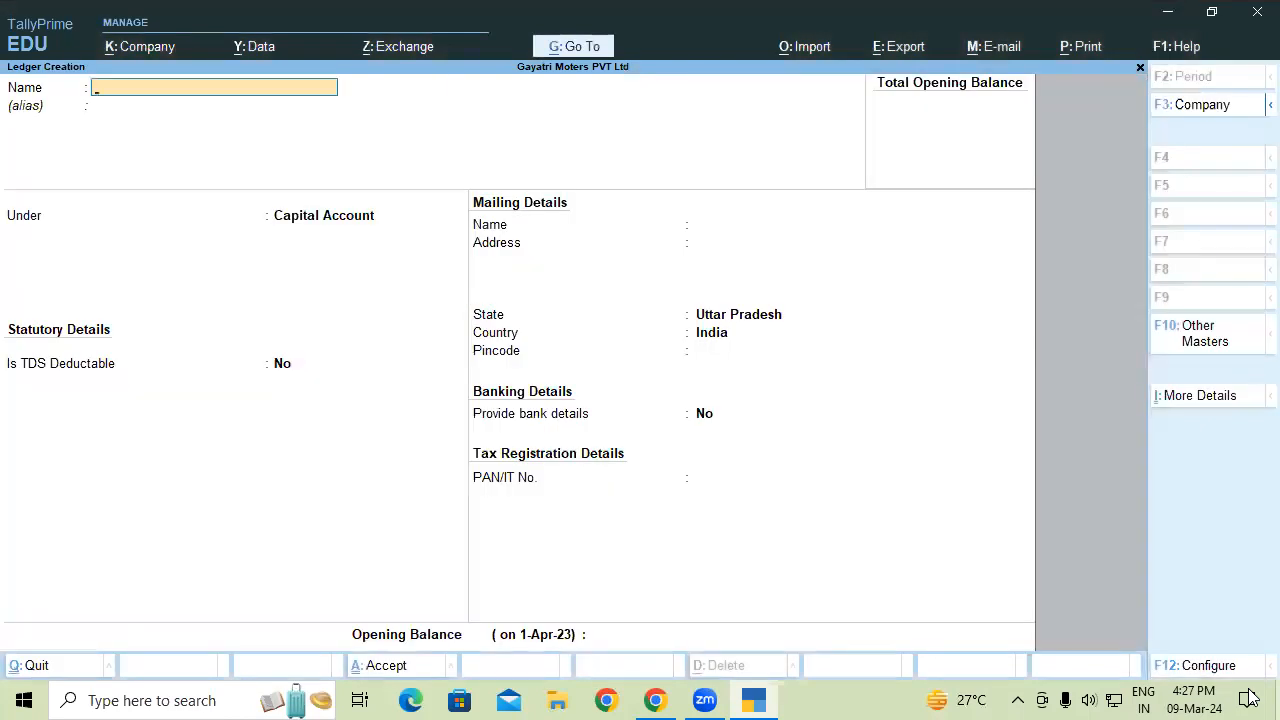
- Name the new ledger Commission Exp and place it under Indirect Expenses, keeping the ledger type Not Applicable
type("Commission")
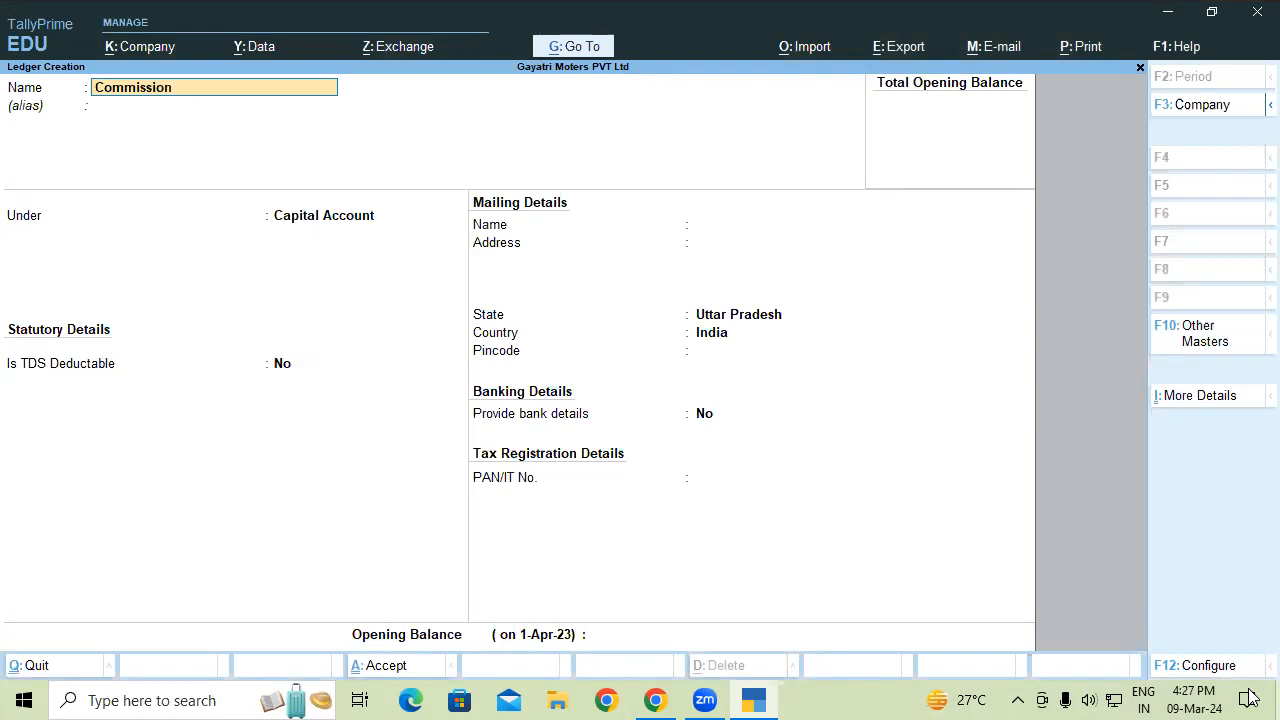
type(" Exp")
key("Return")
key("Return")
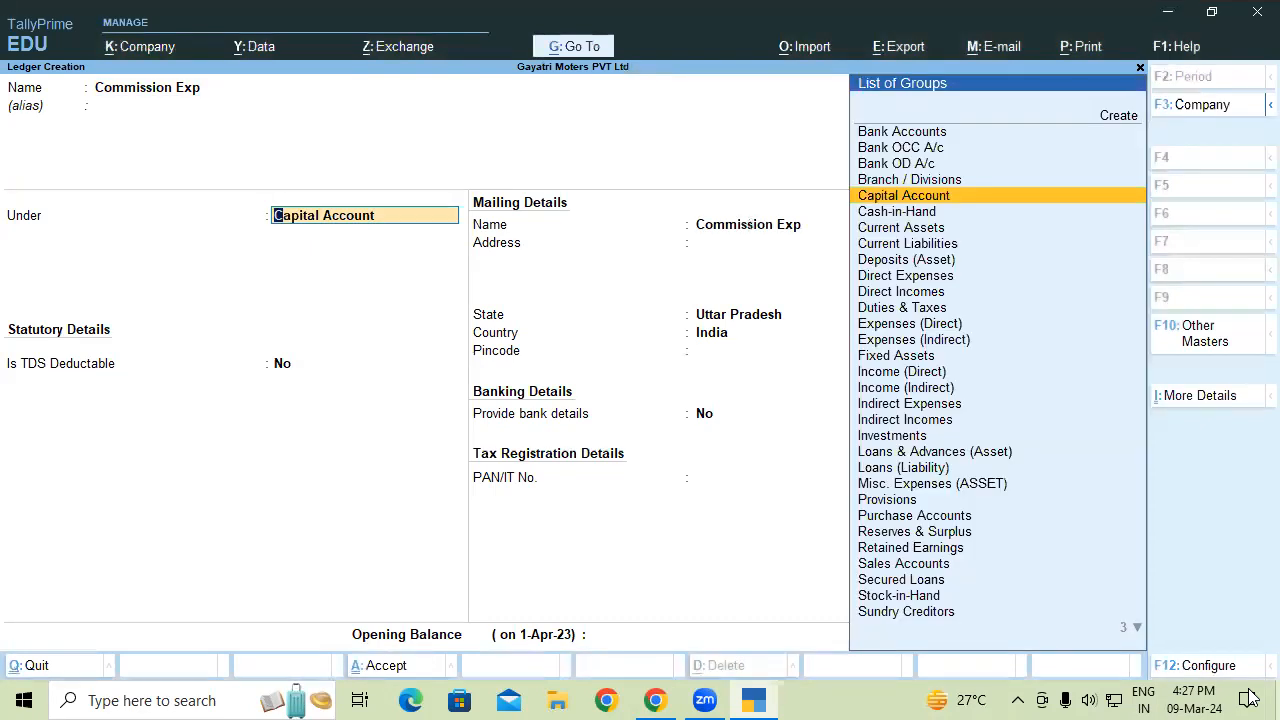
type("In")
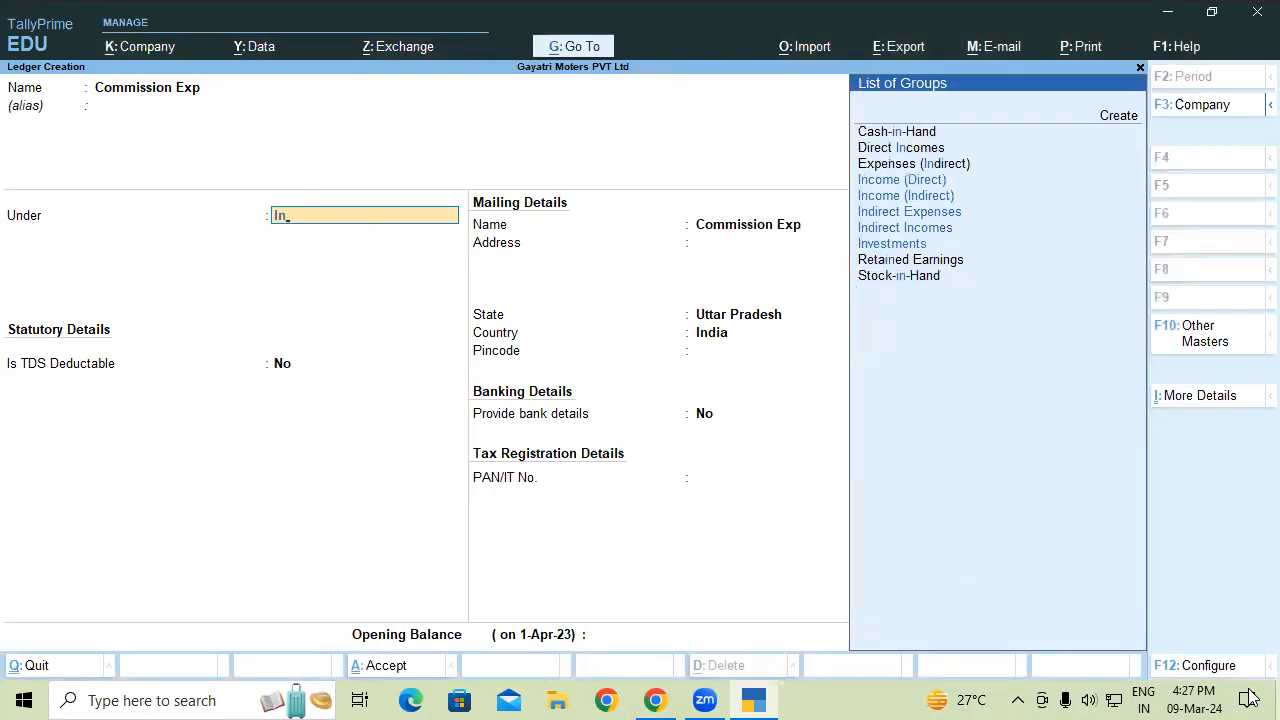
key("Up")
key("Up")
key("Up")
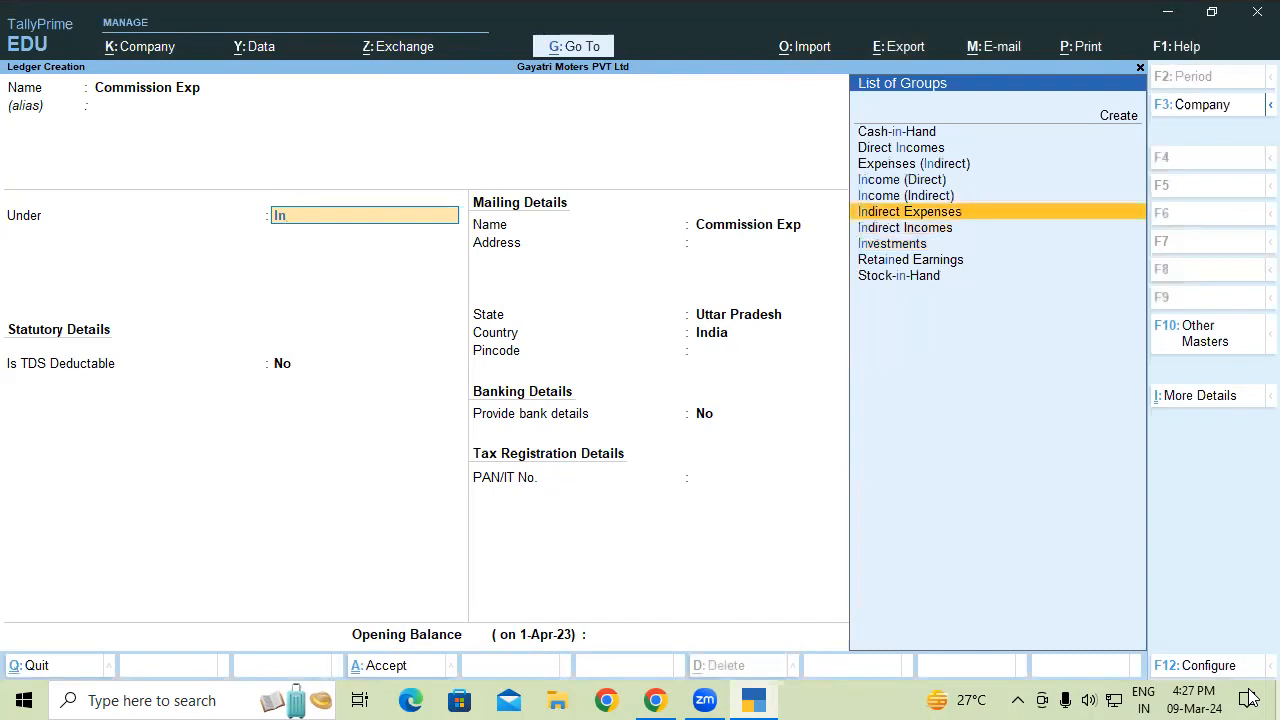
key("Return")
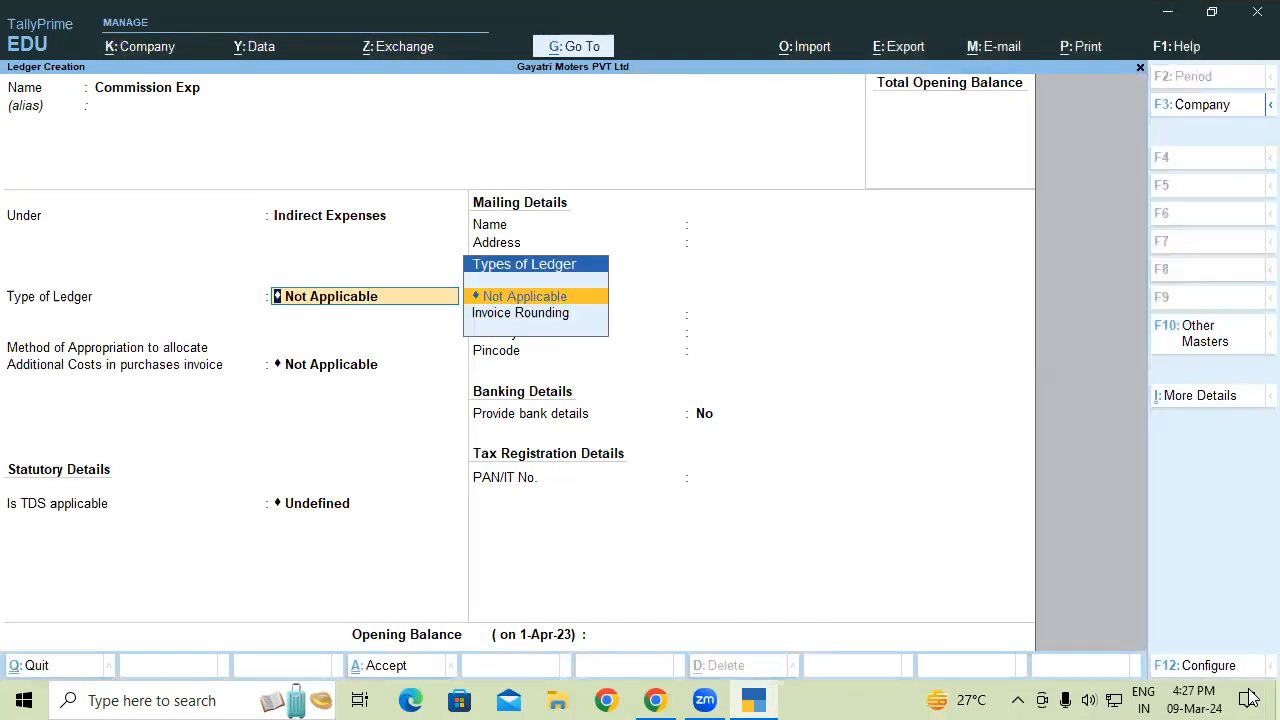
key("Return")
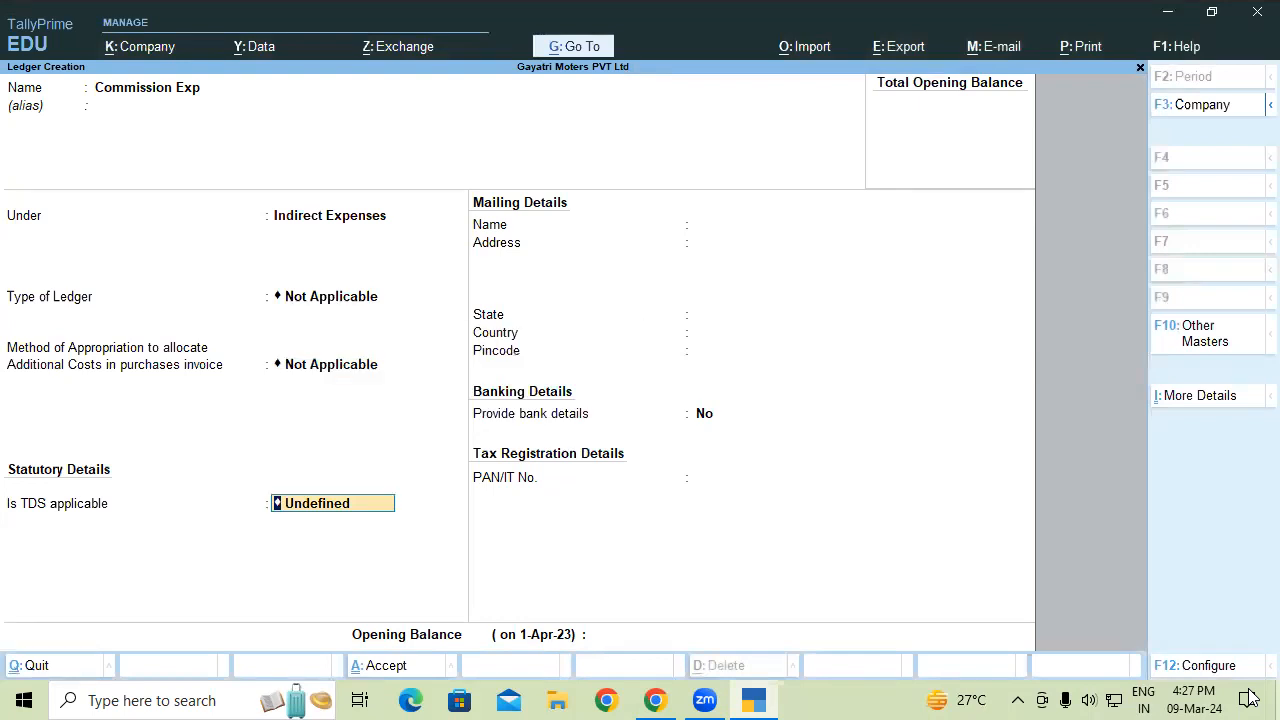
- Make TDS applicable to the Commission Exp ledger with nature of payment TDS on Commission Or Brokerage, and save the ledger
key("BackSpace")
key("Down")
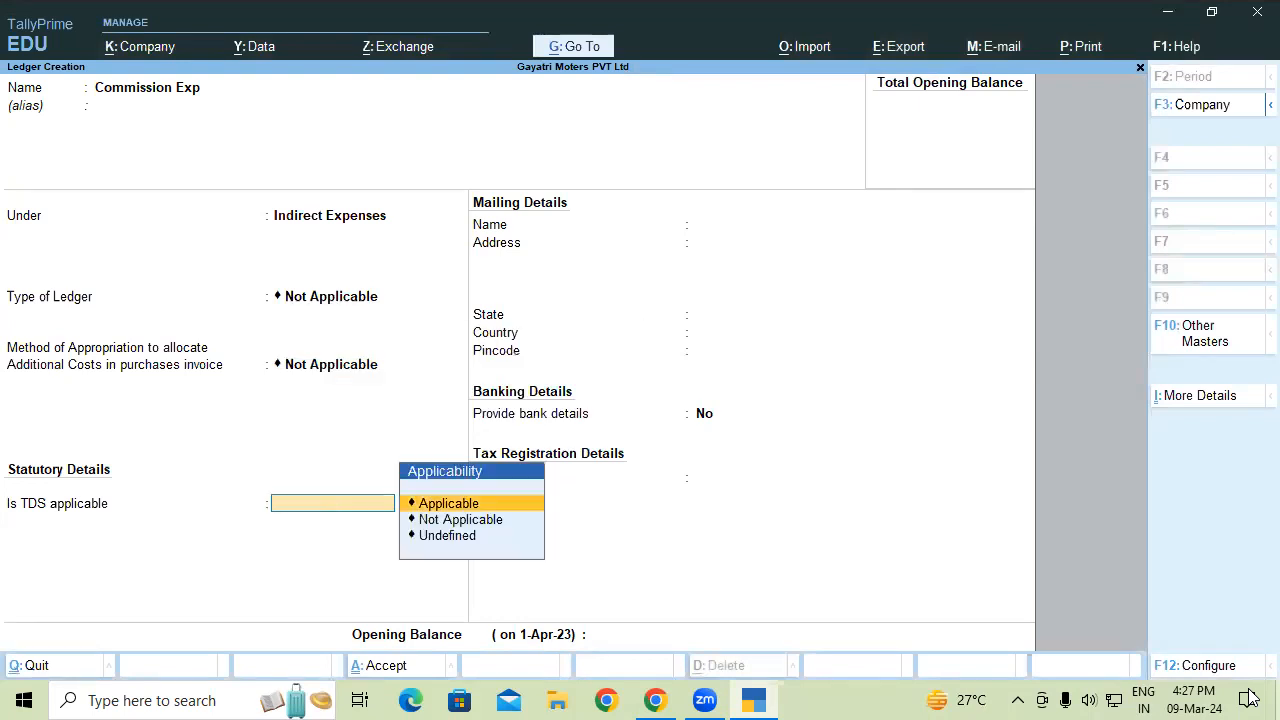
key("Return")
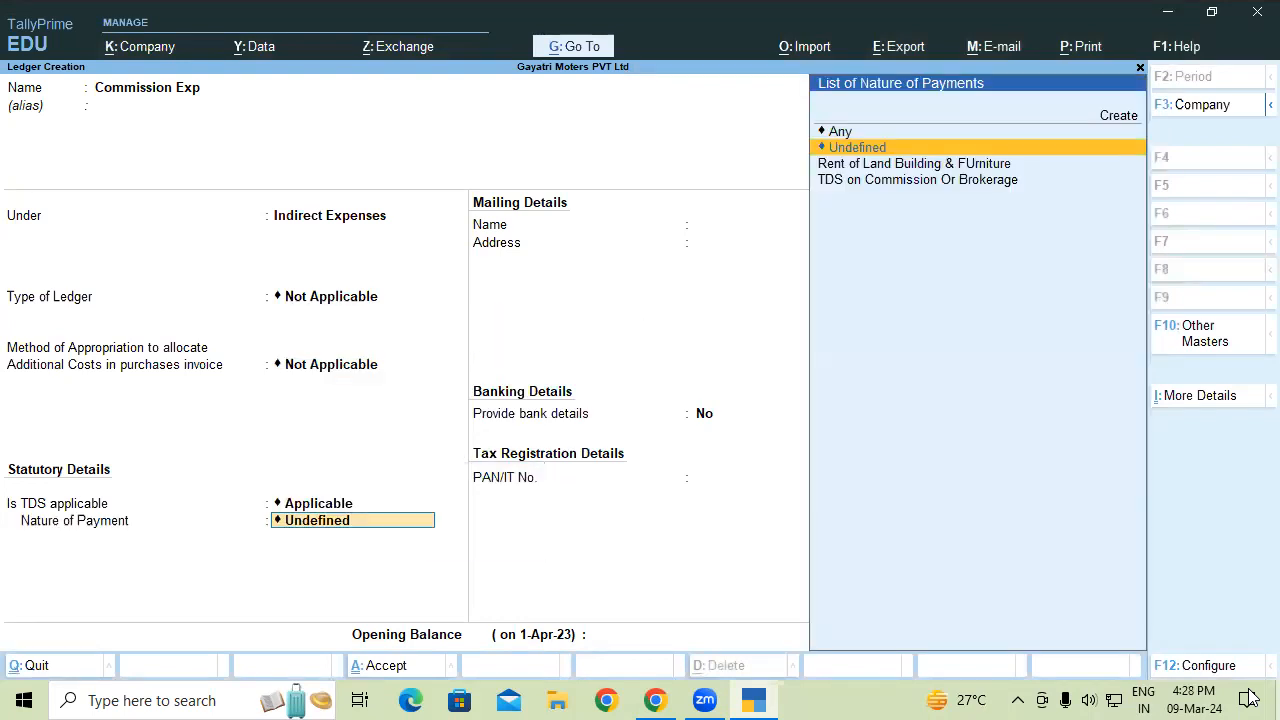
key("Down")
key("Down")
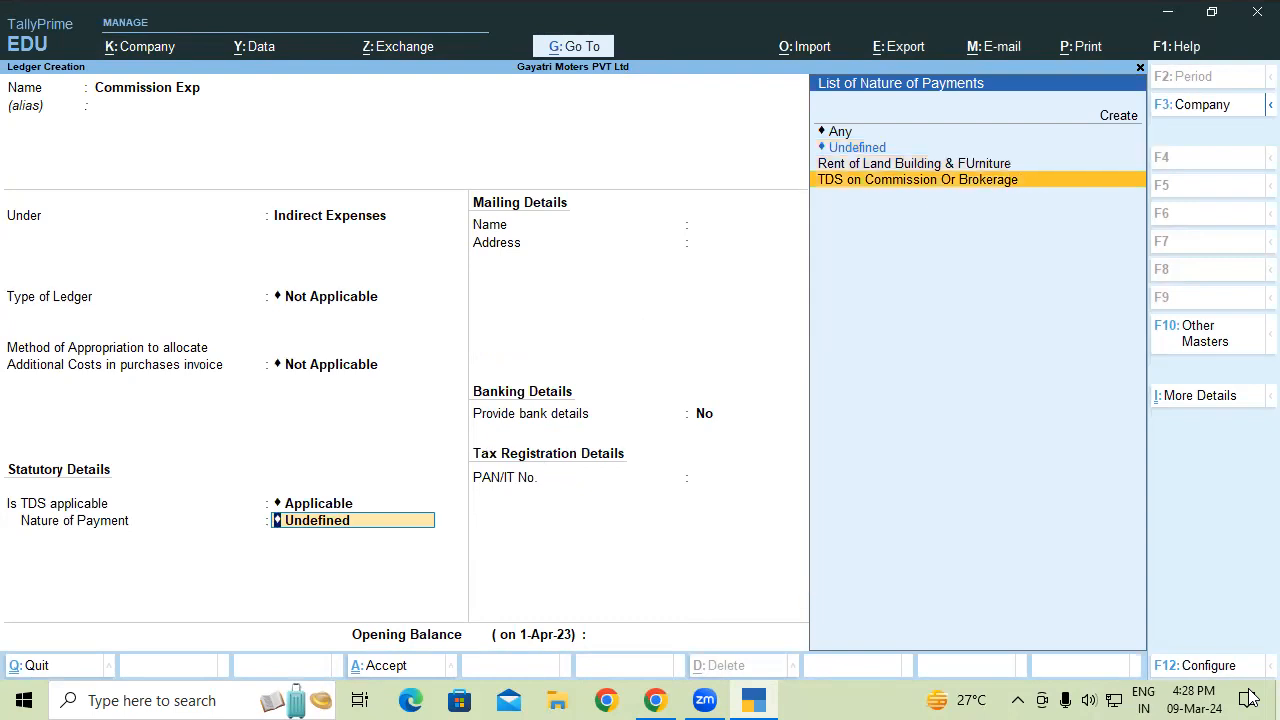
key("Return")
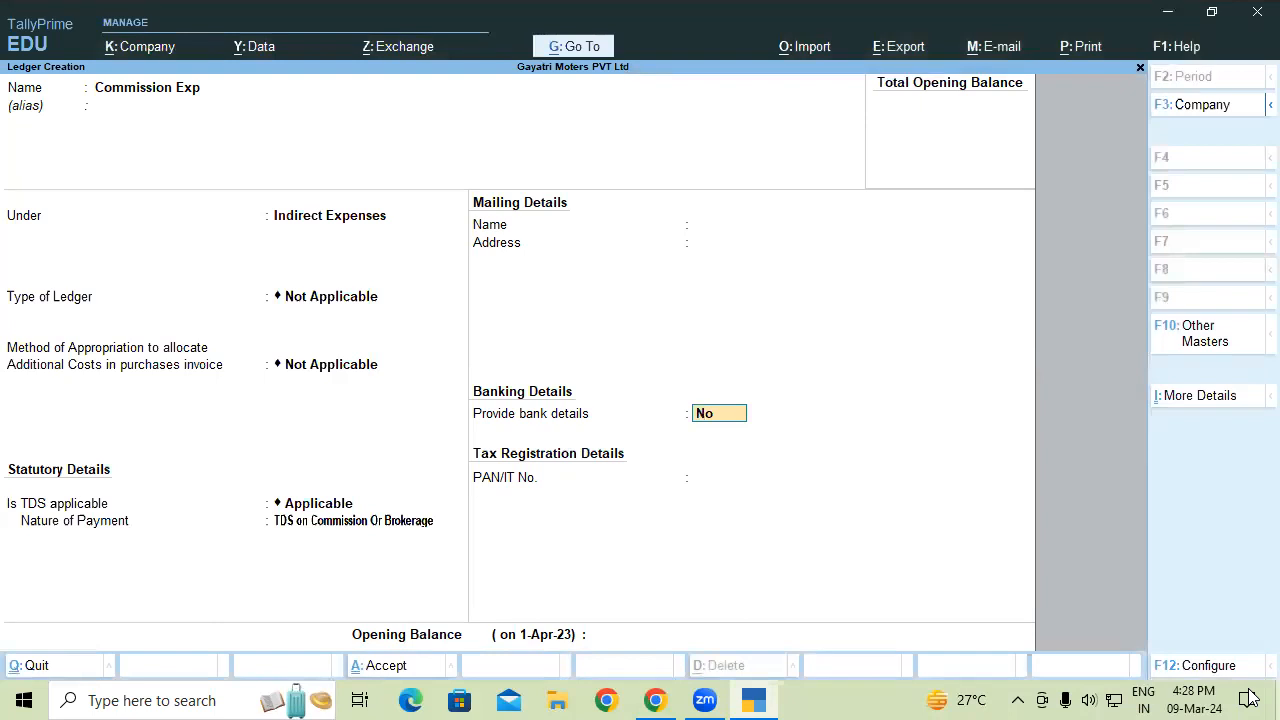
key("Return")
key("Return")
key("Return")
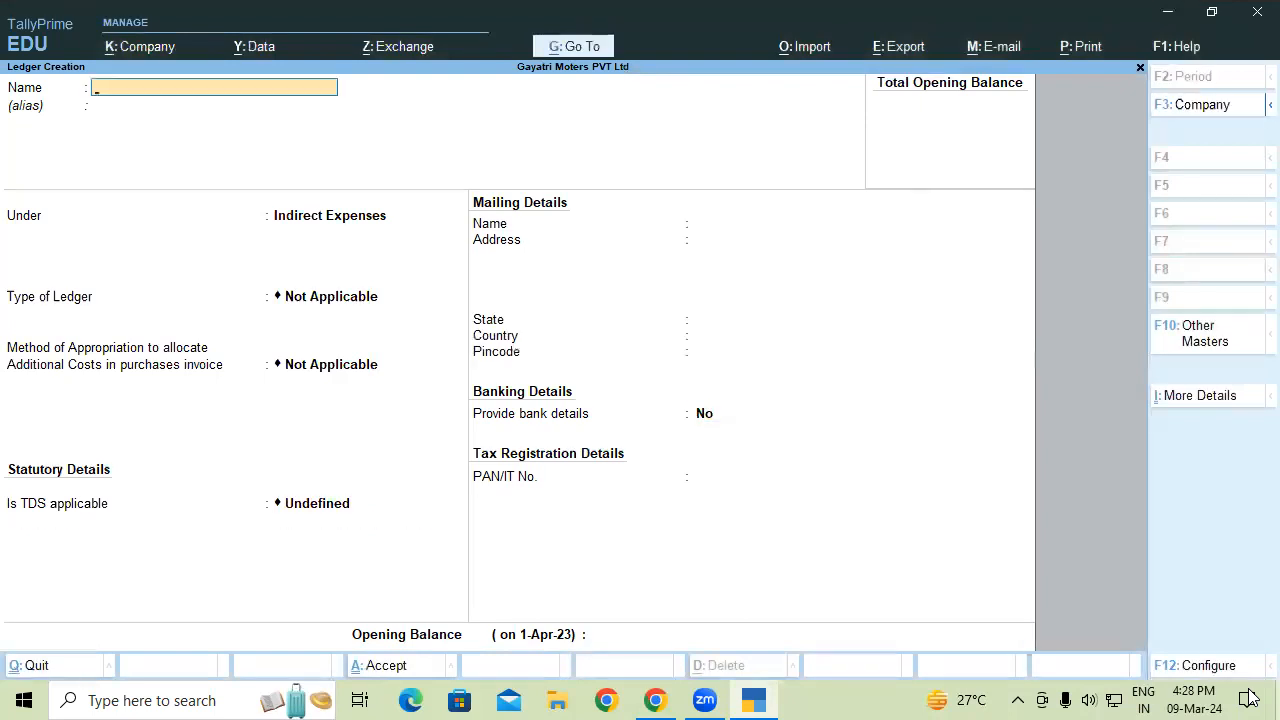
- Name the next ledger Business Consultancy and place it under Sundry Creditors, with balances maintained bill-by-bill
type("Business Consultancy")
key("Return")
key("Return")
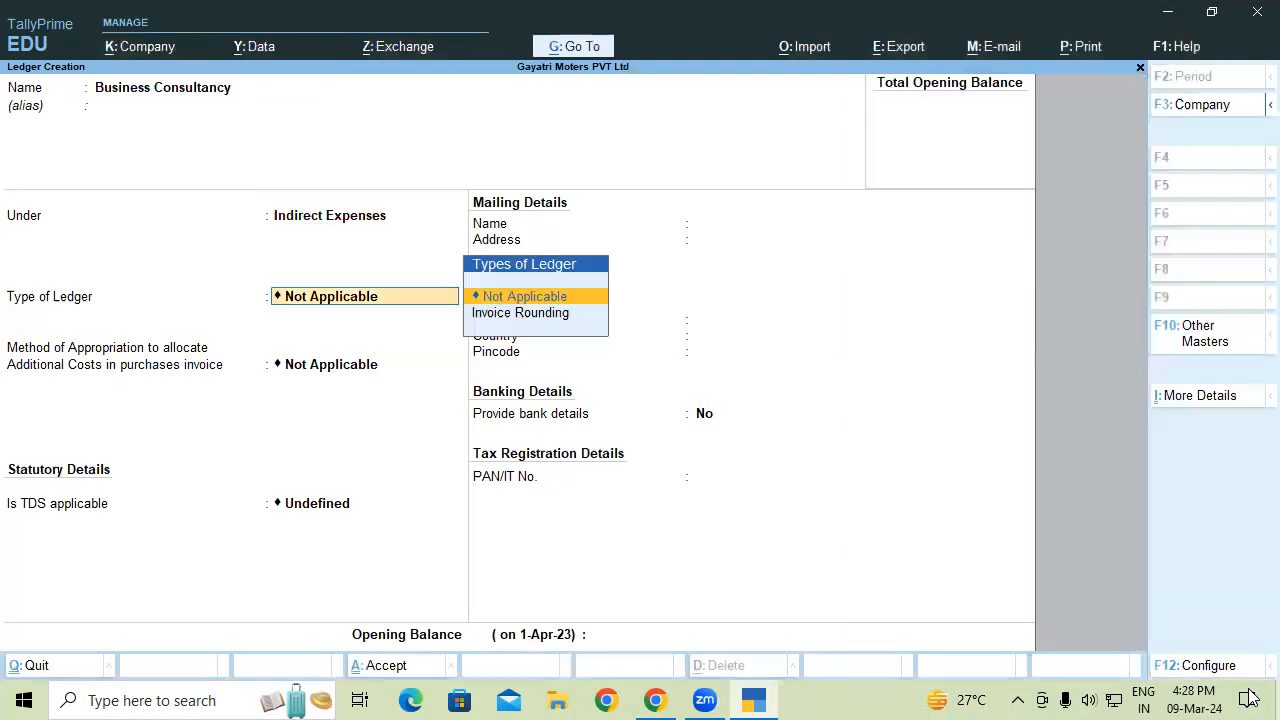
key("BackSpace")
type("Sun")
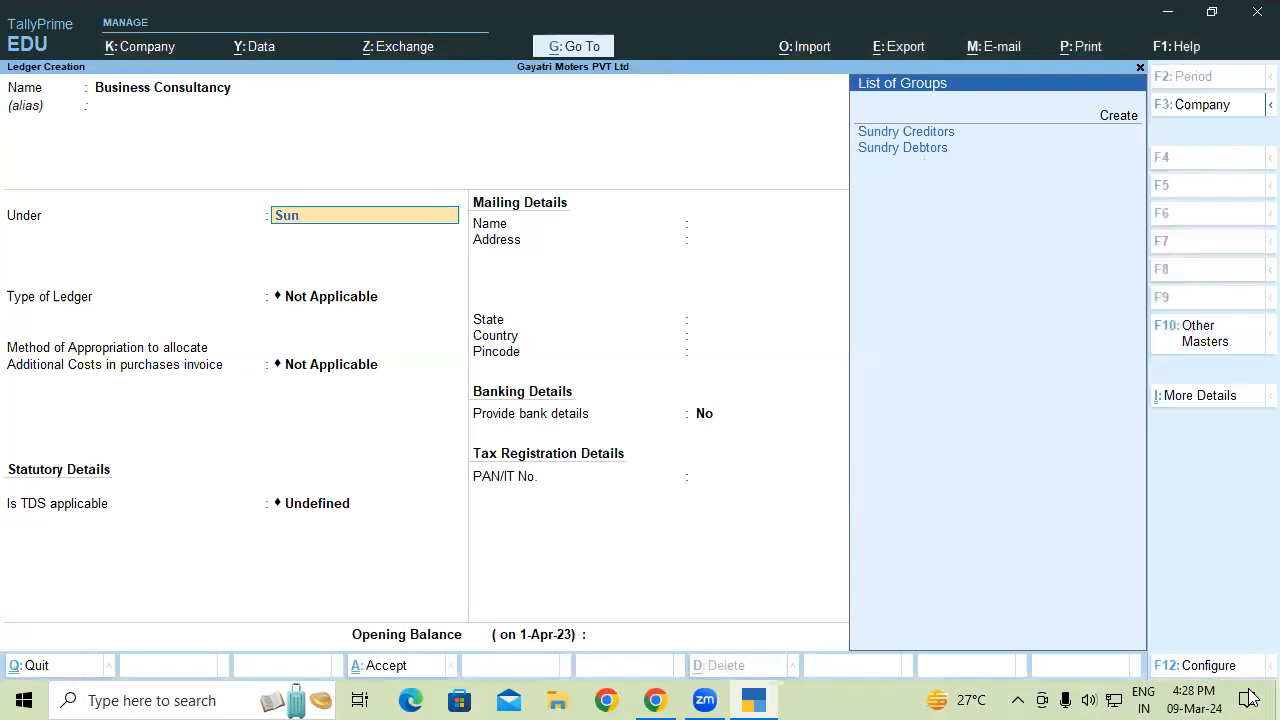
key("Return")
key("Return")
key("Return")
key("Return")
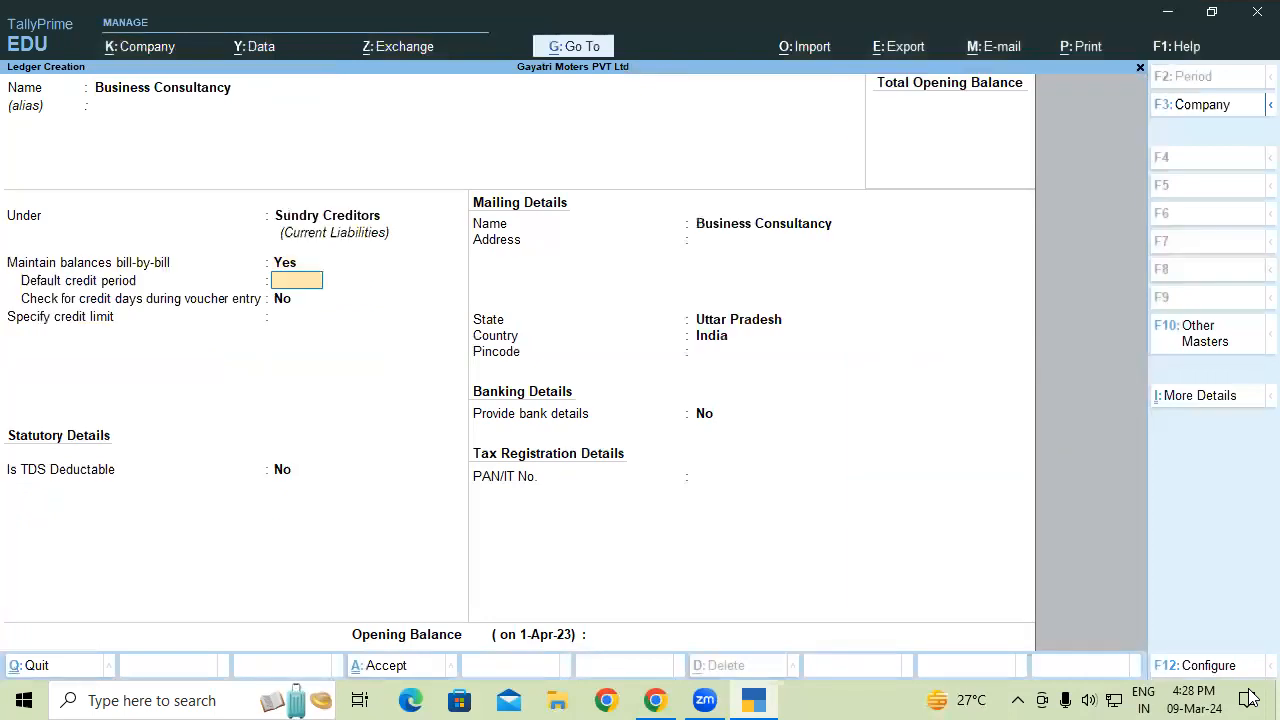
- Leave the credit settings unchanged and mark the Business Consultancy ledger as TDS deductable
key("Return")
type("y")
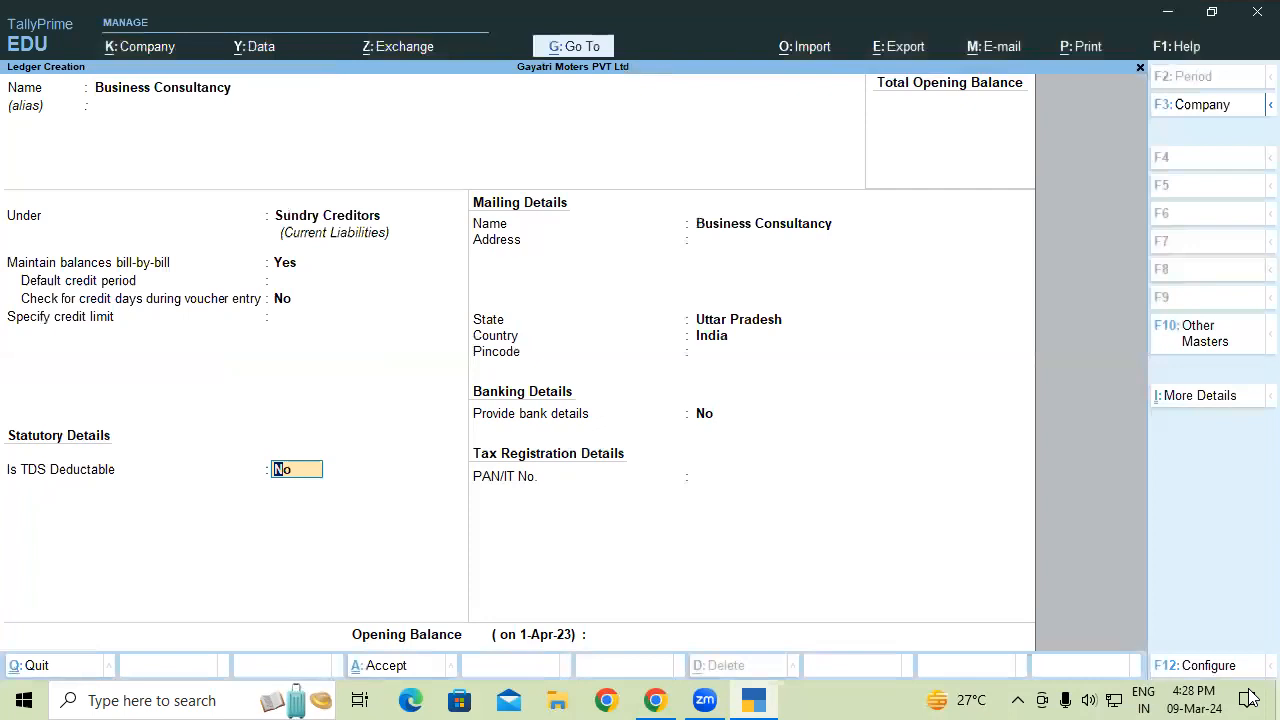
key("Return")
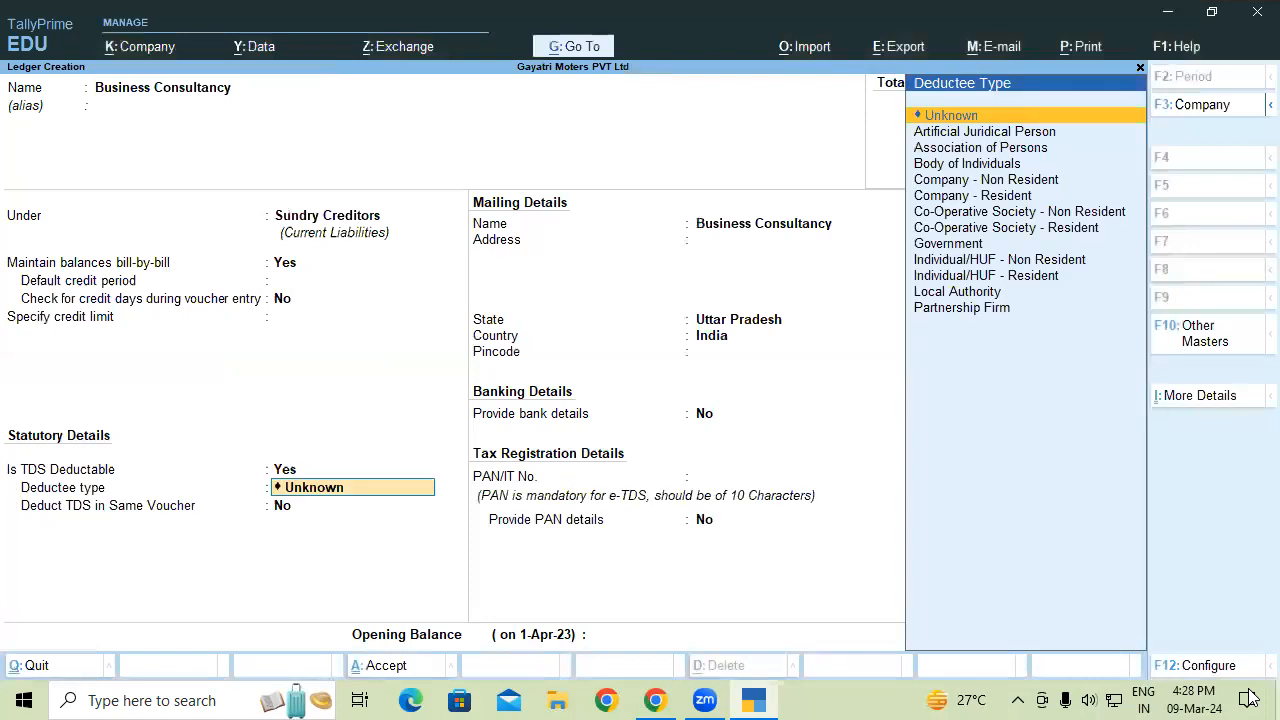
- Set the Business Consultancy ledger's deductee type to Company - Resident and deduct TDS in the same voucher, leaving mailing and banking details unchanged
key("Down")
key("Down")
key("Down")
key("Down")
key("Down")
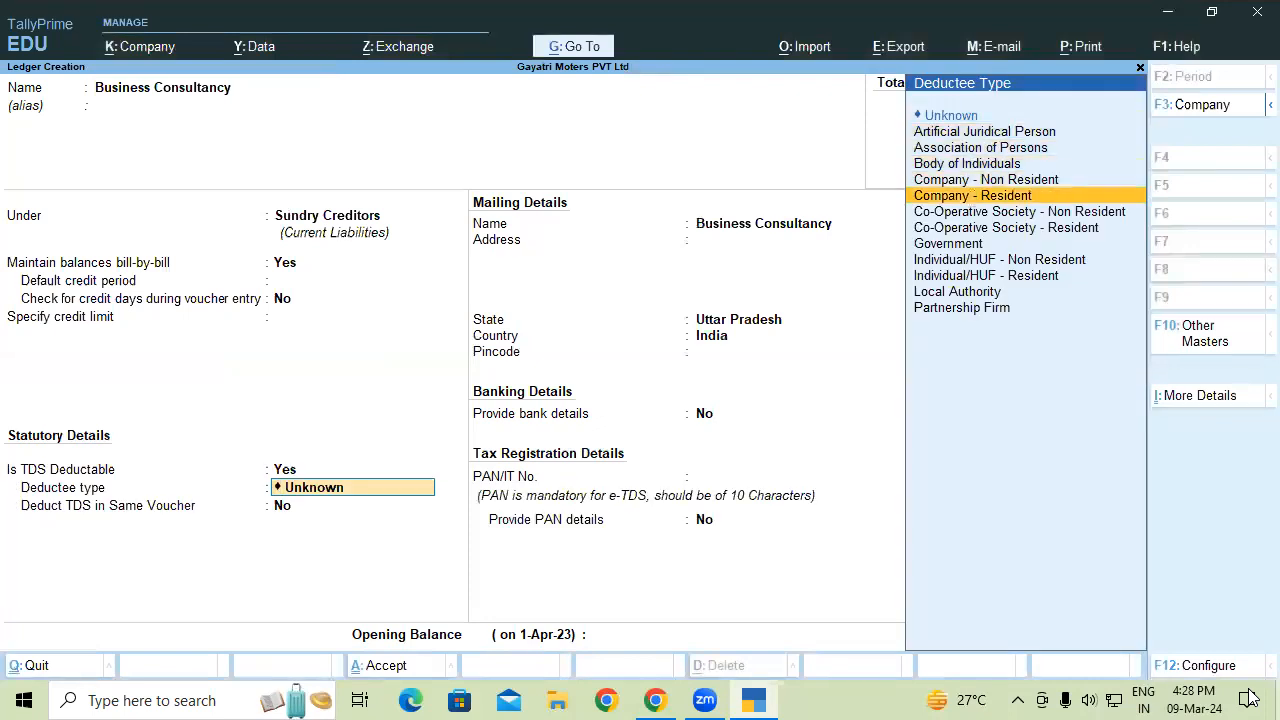
key("Return")
type("y")
key("Return")
key("Return")
key("Return")
key("Return")
key("Return")
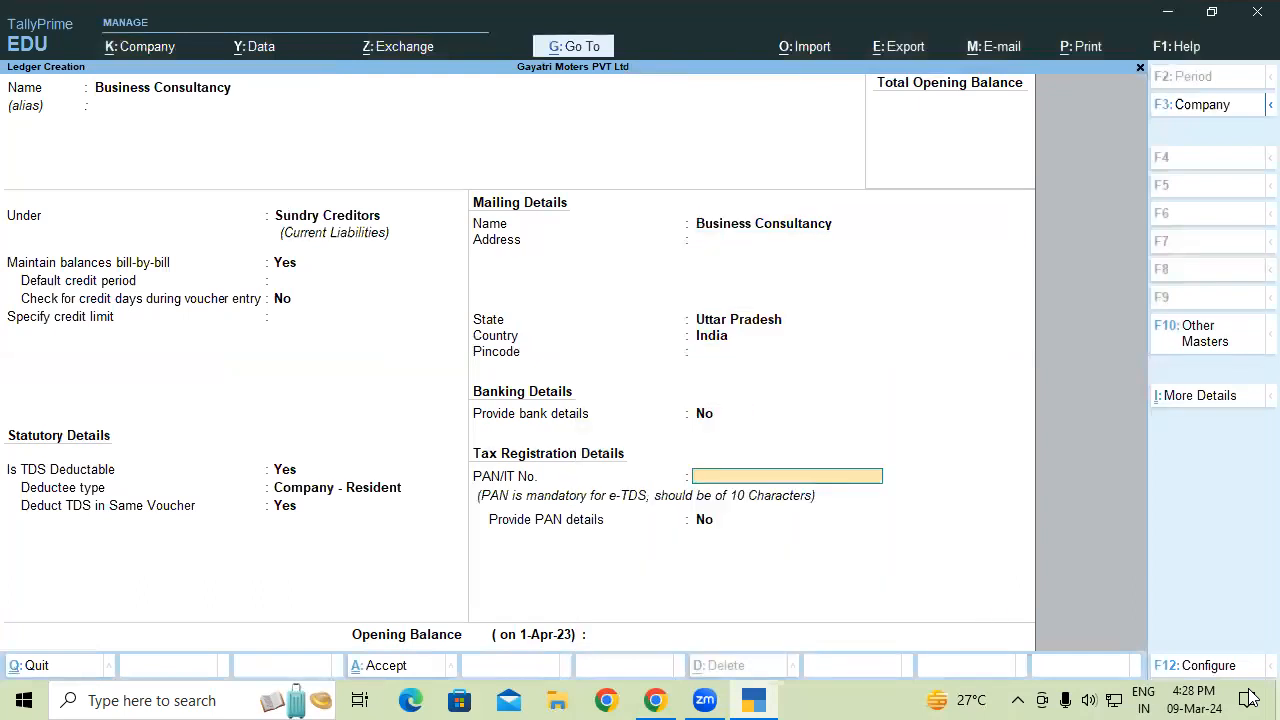
- Enter the party's PAN without further PAN details or an opening balance, and save the Business Consultancy ledger
type("ASDFG1235D")
key("Return")
key("Return")
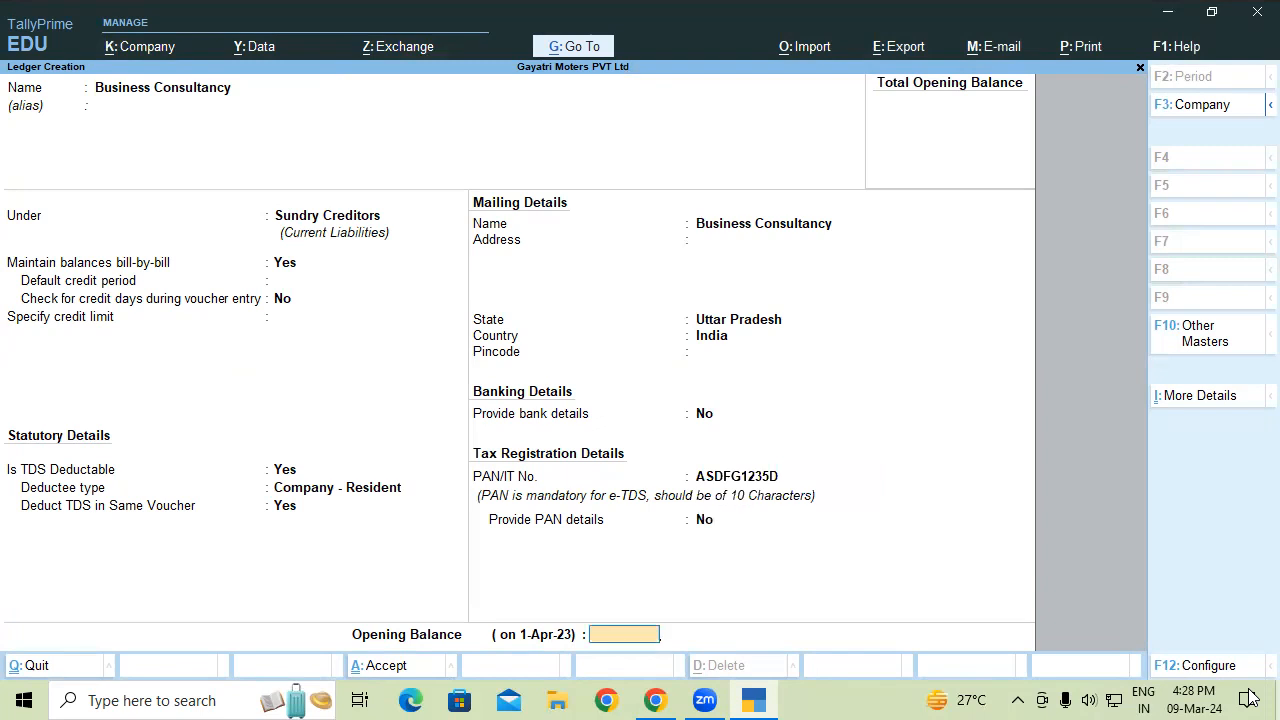
key("Return")
key("Return")
- Name the next ledger TDS Duty on Commission and place it under Duties & Taxes
type("TDS")
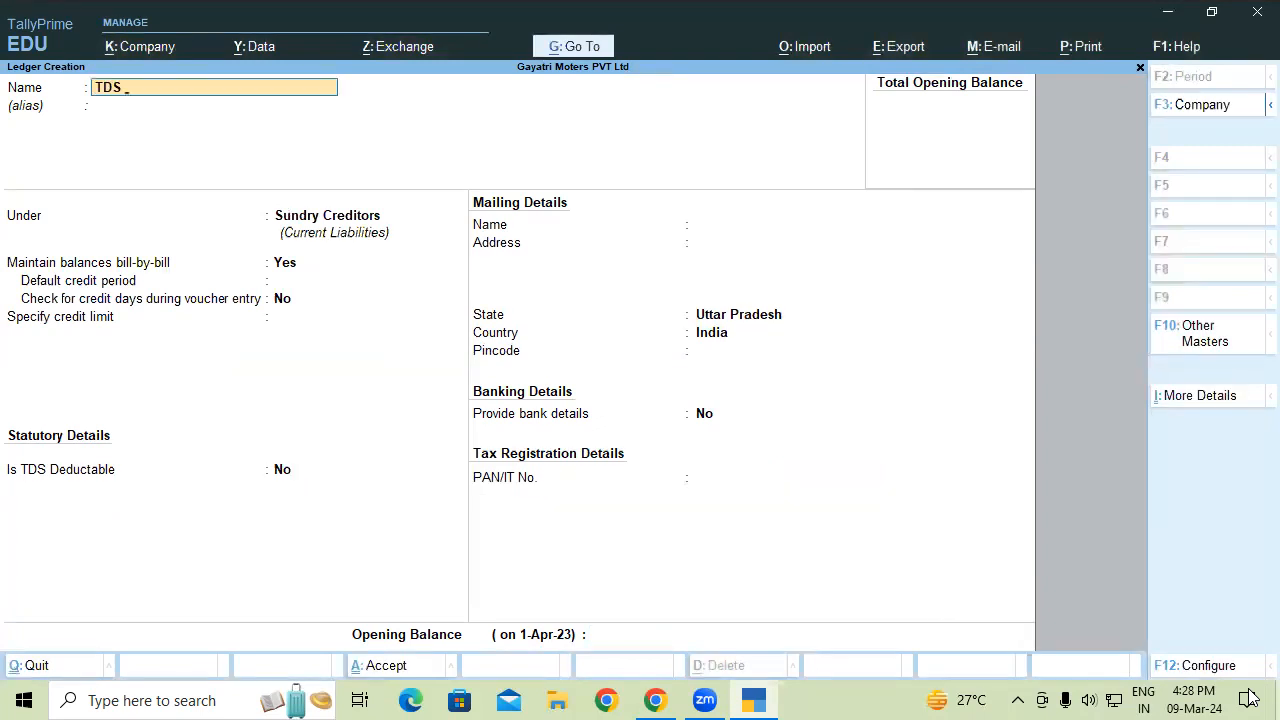
type("  Duty  Commission")
key("Return")
key("Return")
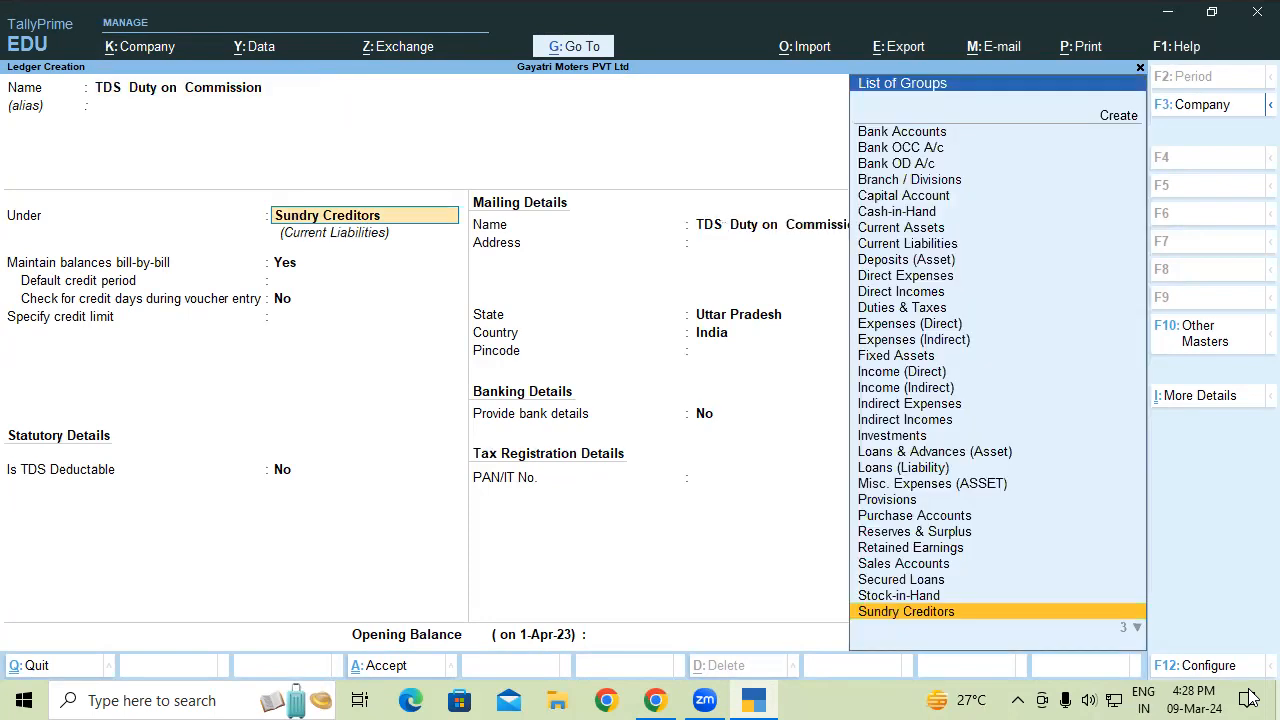
type("Duties & Taxes")
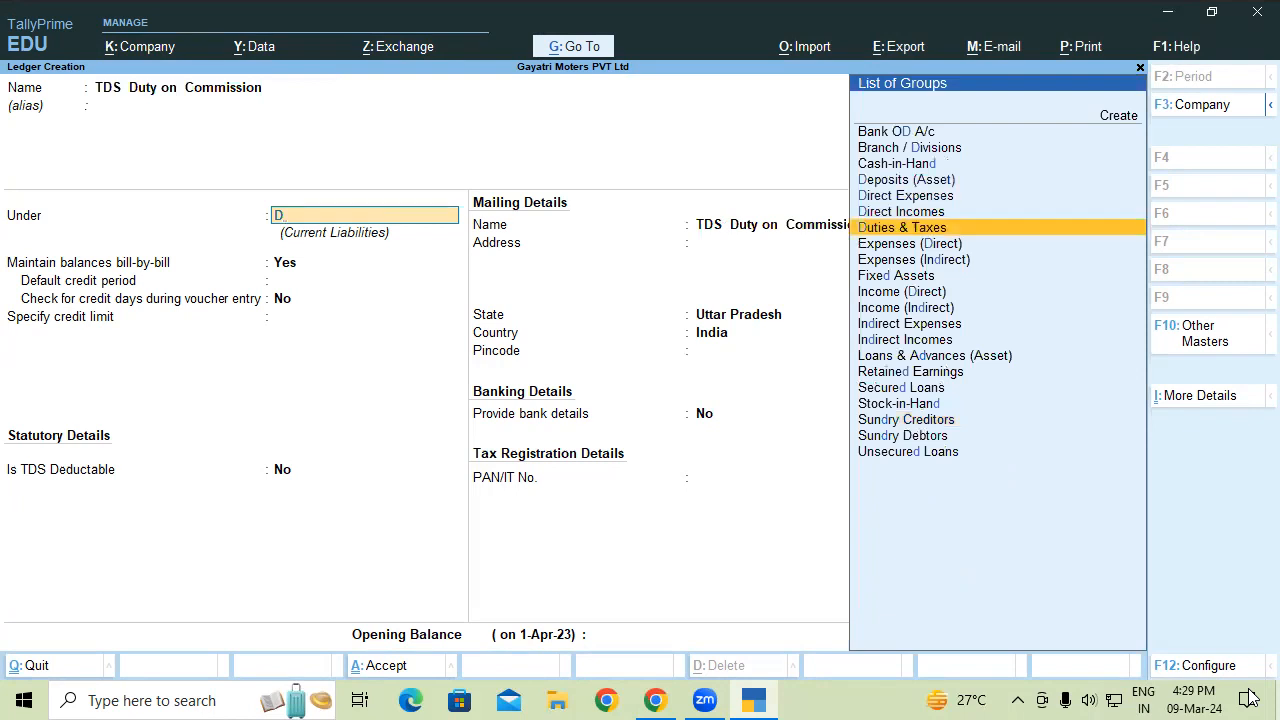
key("Return")
- Set the ledger's duty type to TDS with nature of payment TDS on Commission Or Brokerage, save it and leave master creation
key("Down")
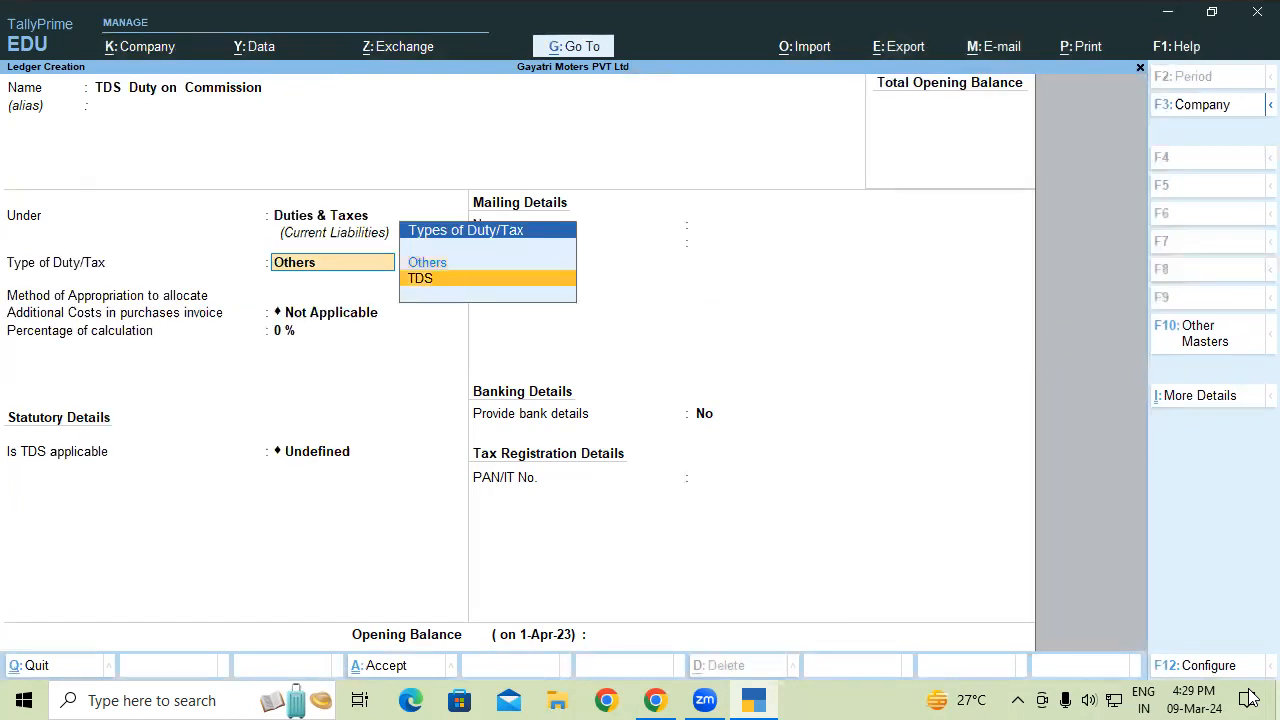
key("Return")
key("Down")
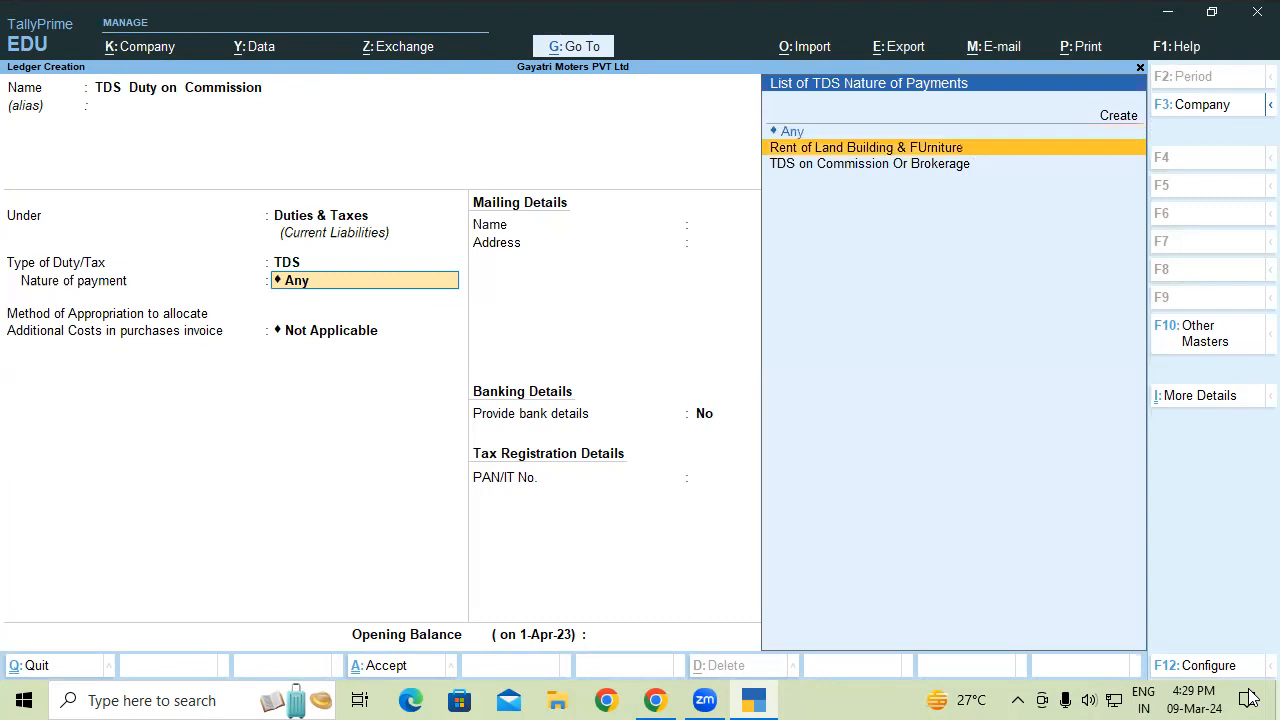
key("Down")
key("Return")
key("Return")
key("Return")
key("Return")
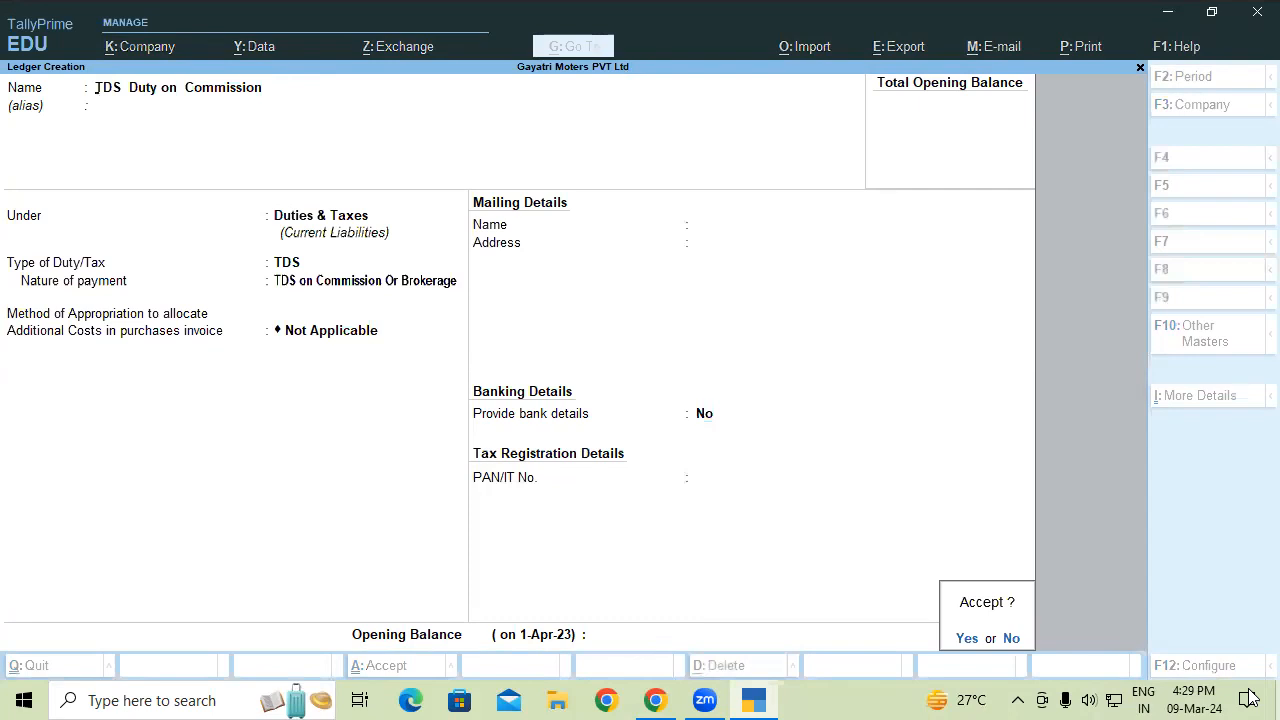
key("Return")
key("Escape")
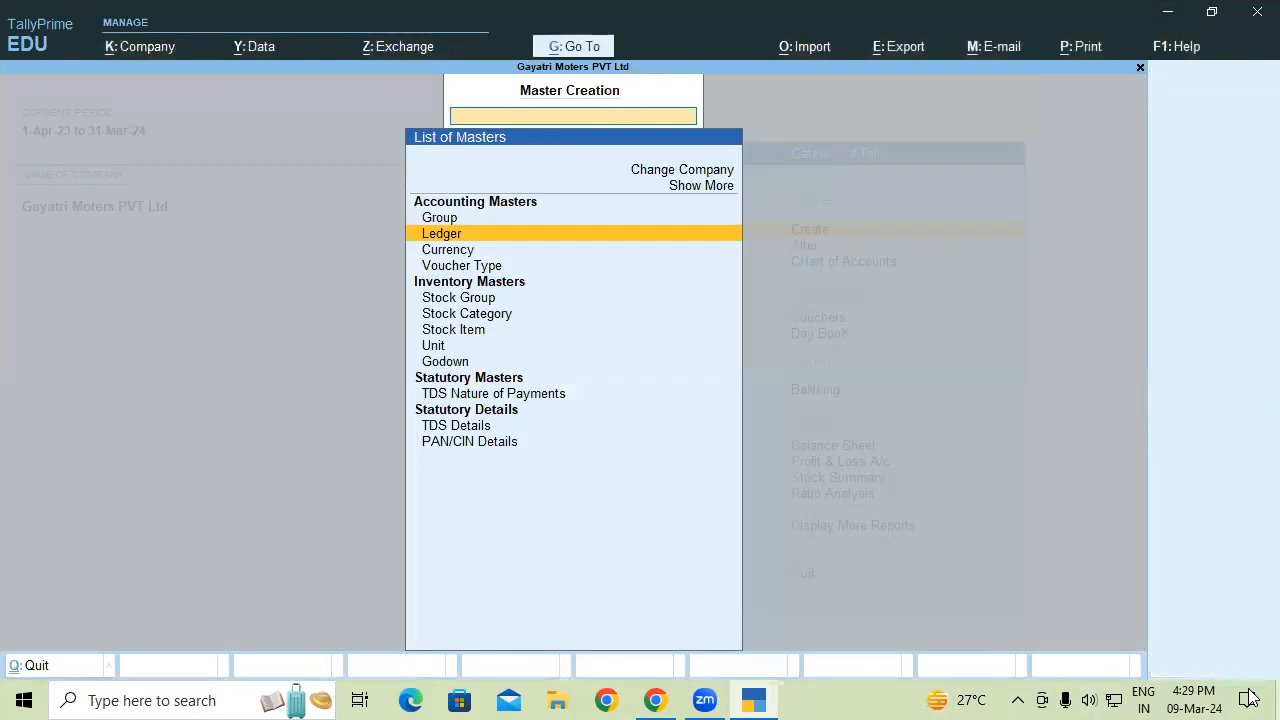
key("Escape")
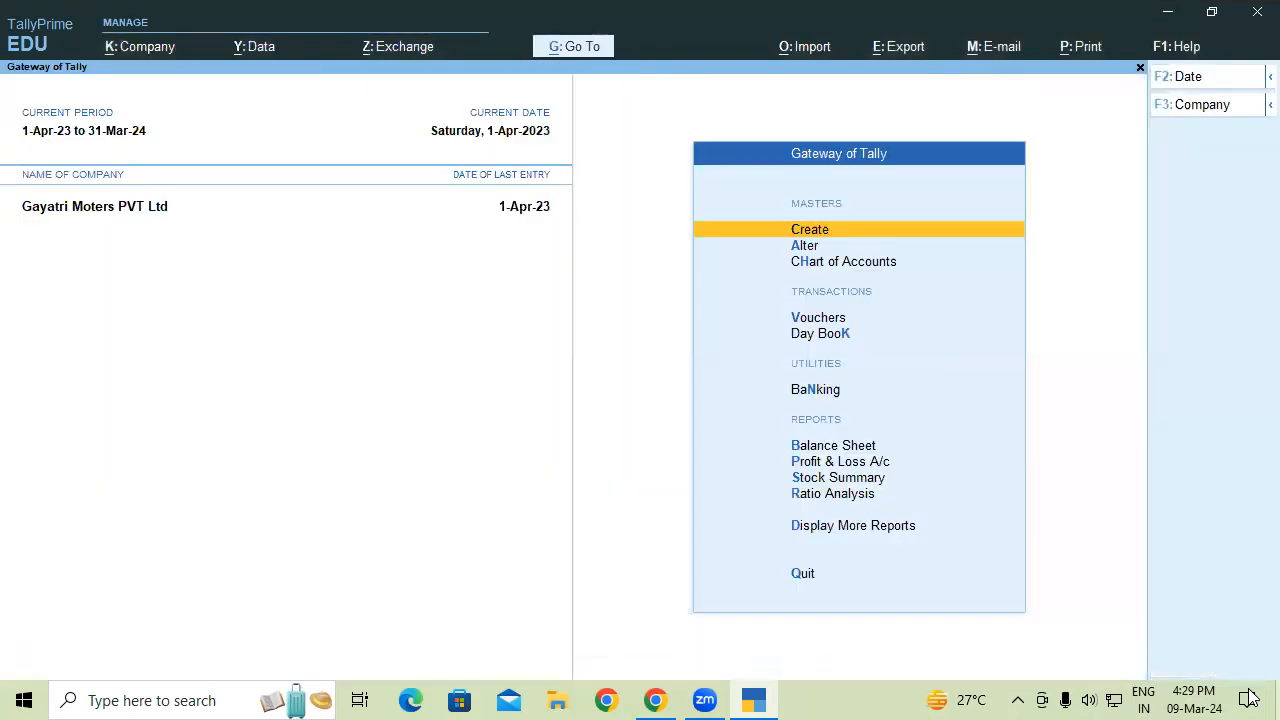
- Start a journal voucher and debit Commission Exp with 1,20,000
key("v")
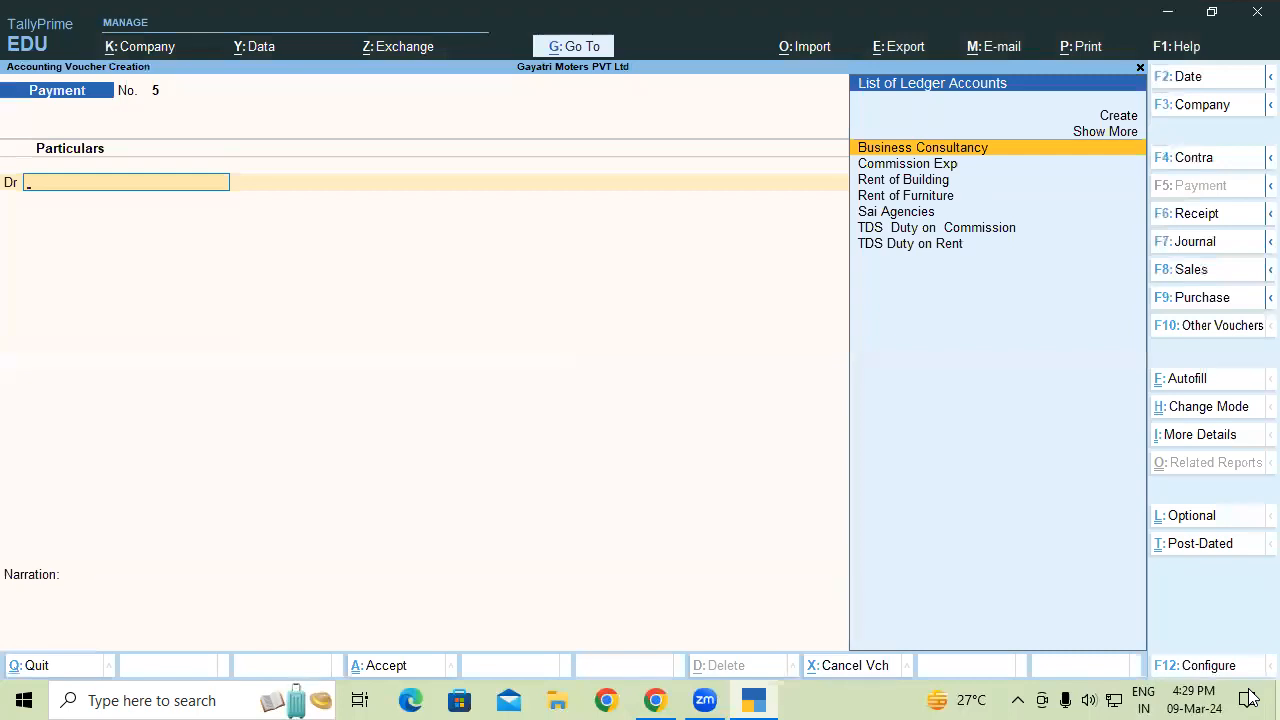
key("F6")
key("F7")
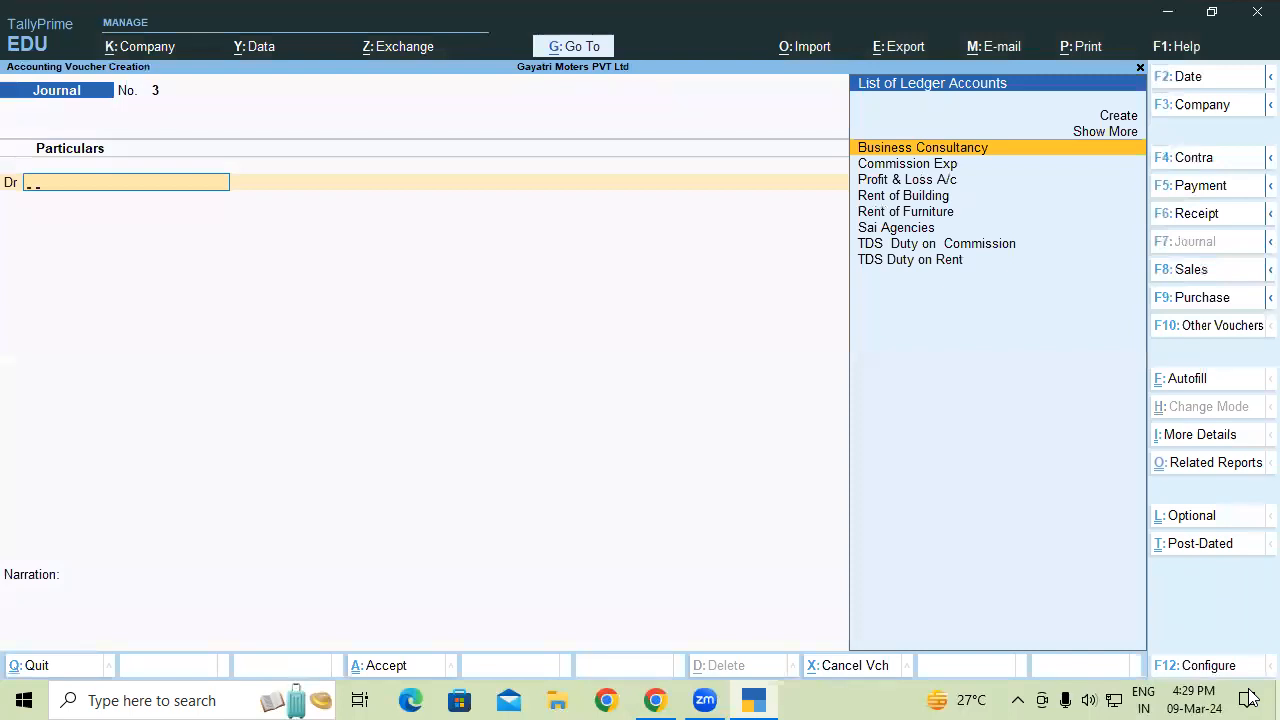
type("Bu")
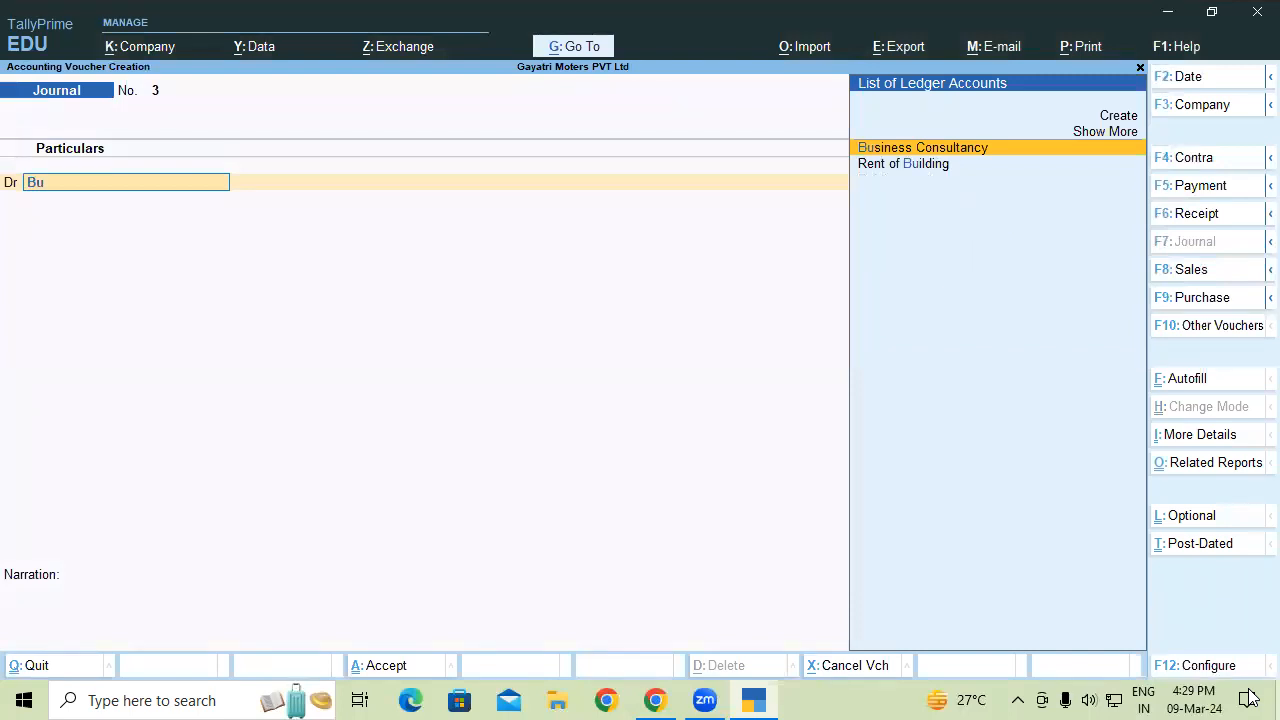
key("BackSpace")
key("BackSpace")
key("Down")
type("co")
key("Return")
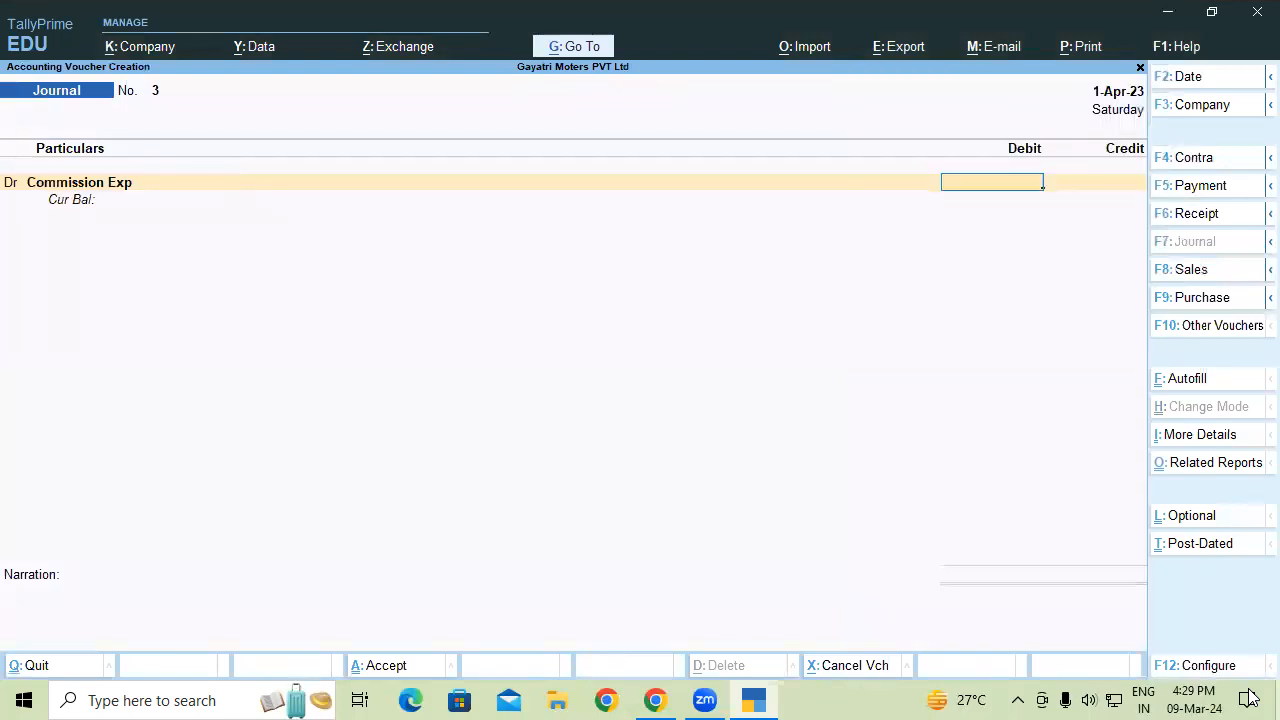
type("120000")
key("Return")
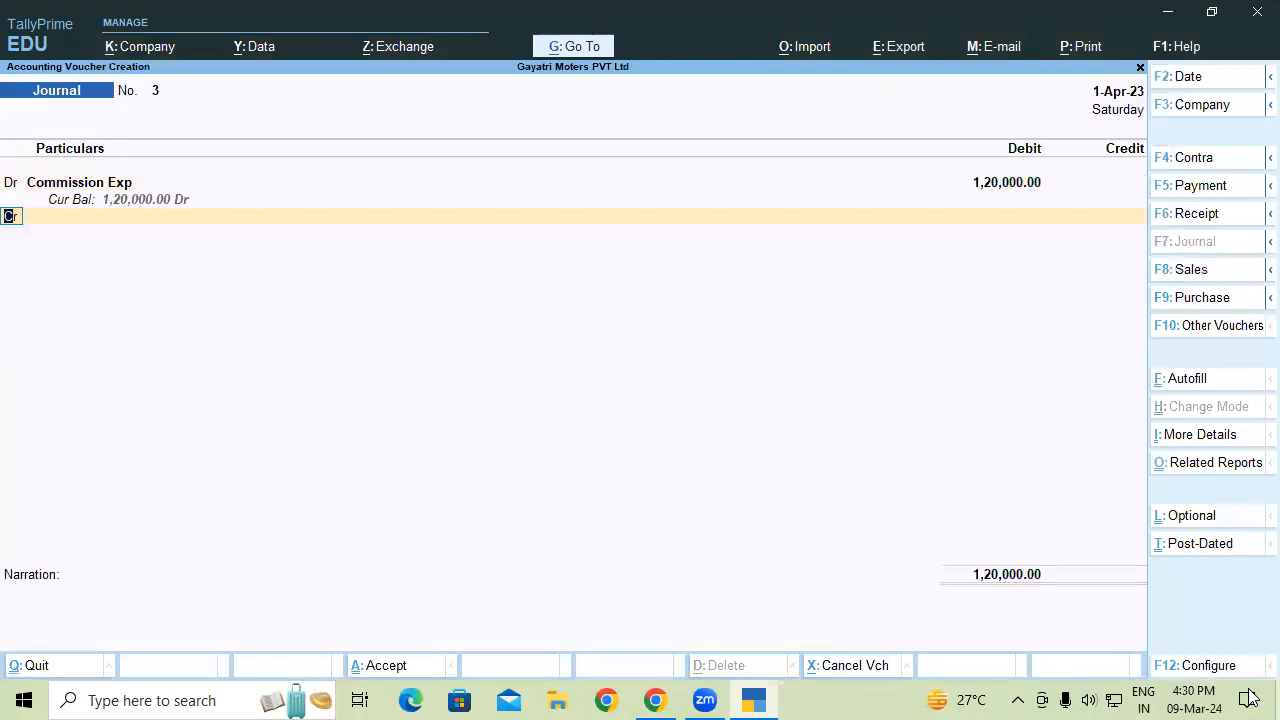
- Credit Business Consultancy and allocate 1,20,000.00 Cr to a new bill reference named Comm Exp
key("Return")
key("Return")
key("Return")
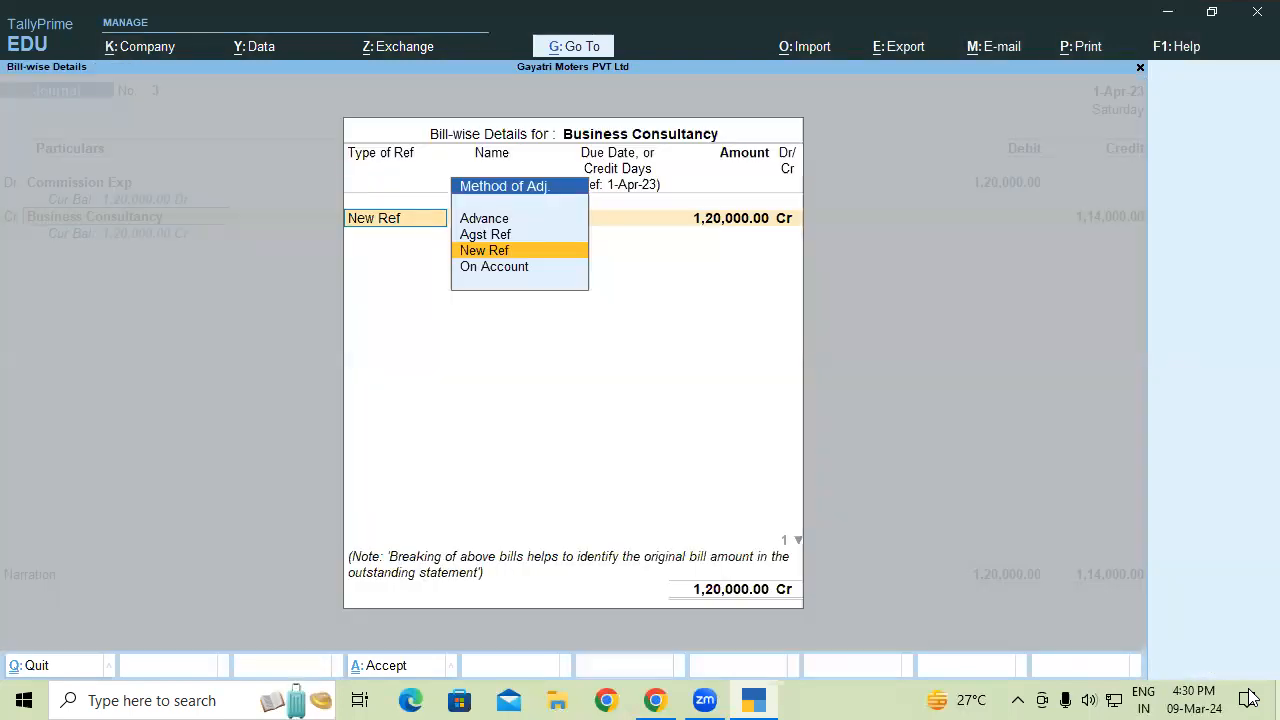
key("Return")
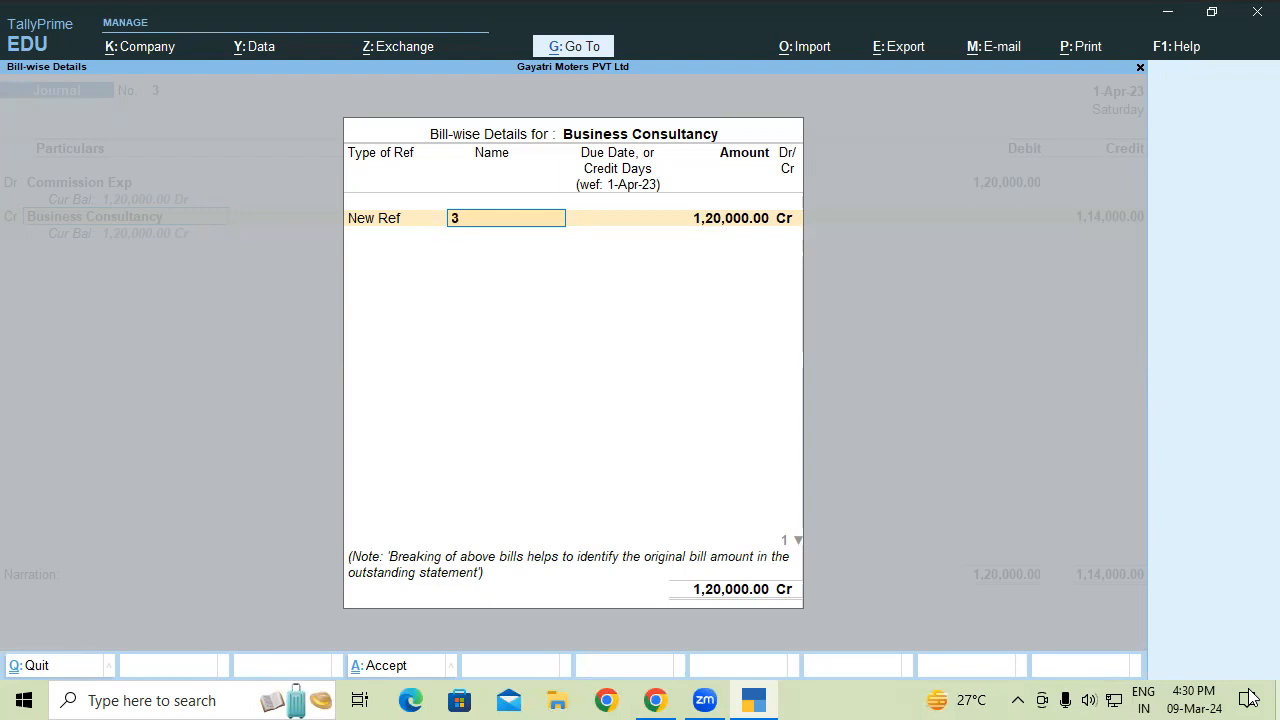
type("Commission")
type(" Ex")
type("p")
key("Return")
key("Return")
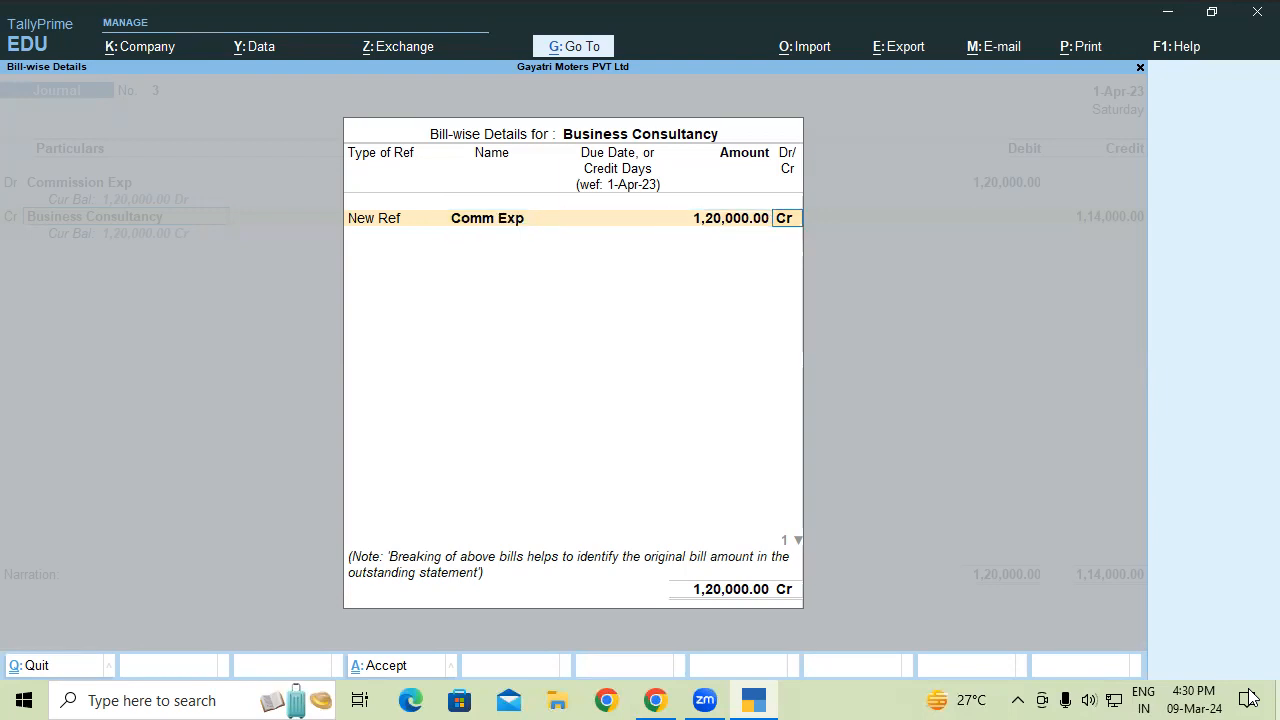
key("Return")
- Add a second new bill reference named TDS on Com Exp for 6,000.00 Dr and finish the bill-wise details
key("Return")
type("TD")
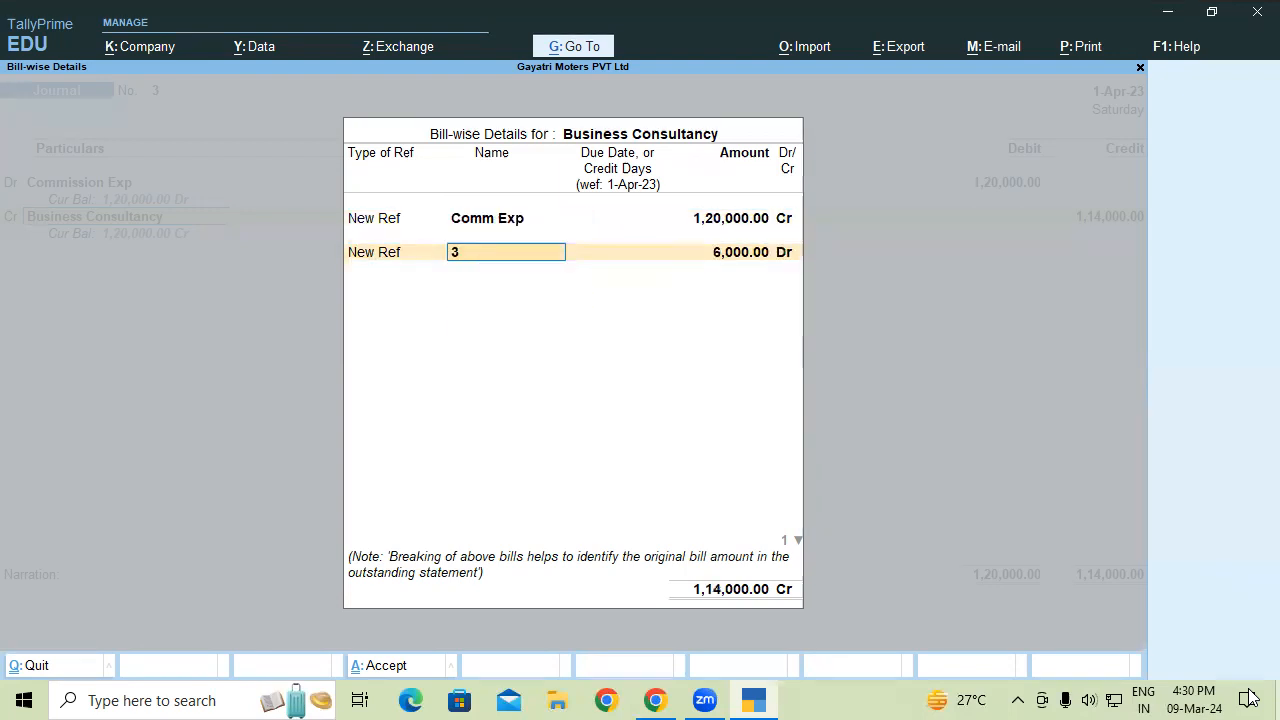
type("S on Com Exp")
key("Return")
key("Return")
key("Return")
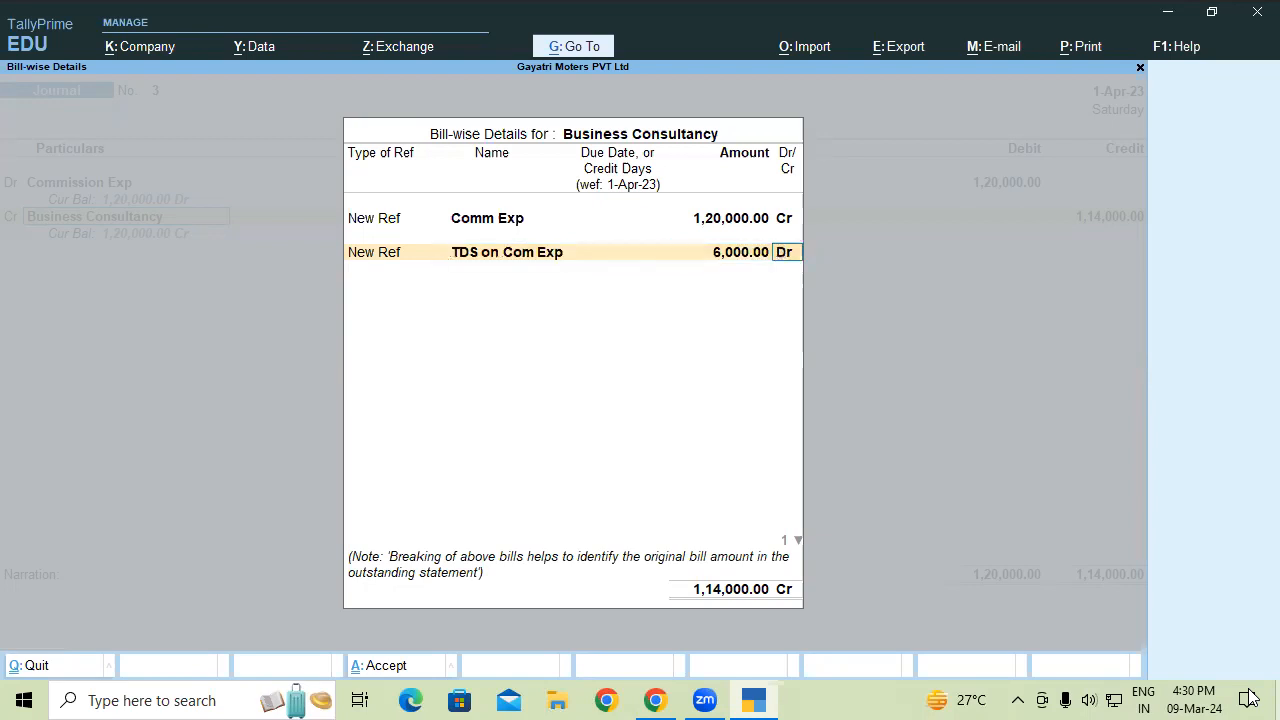
key("Return")
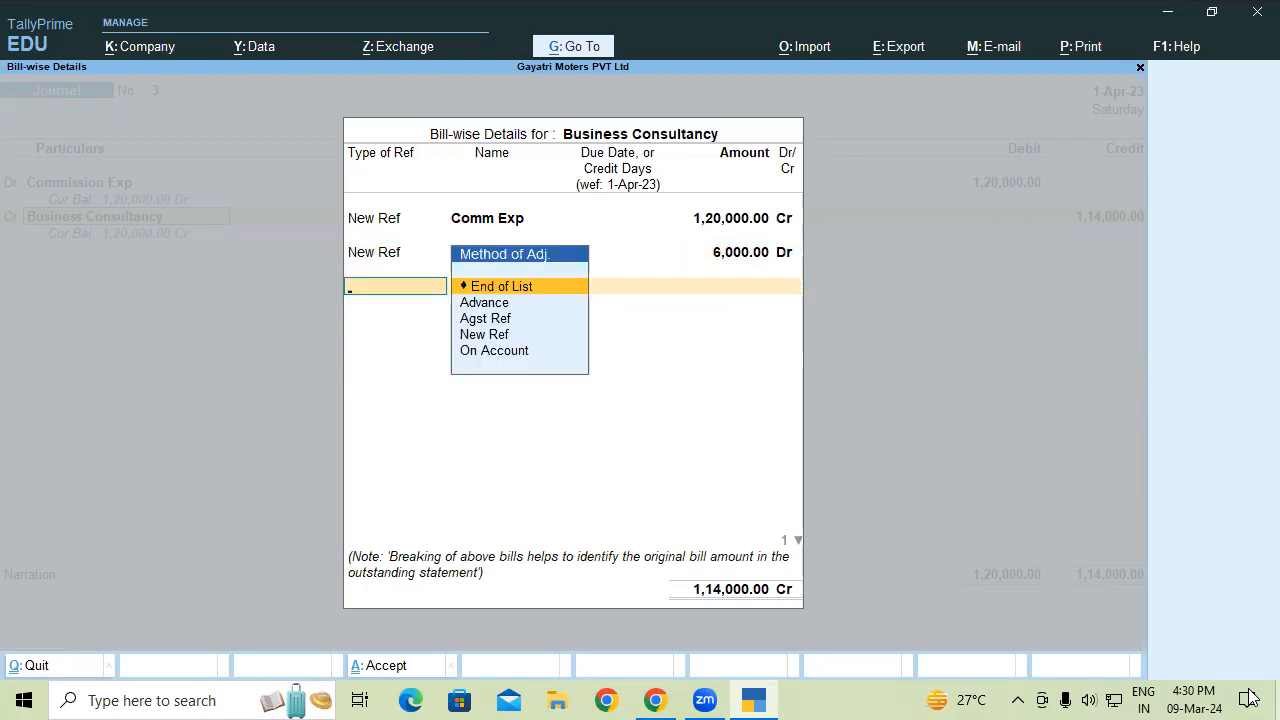
key("Return")
- Credit TDS Duty on Commission with 6,000.00 and save the journal voucher without a narration
type("Td")
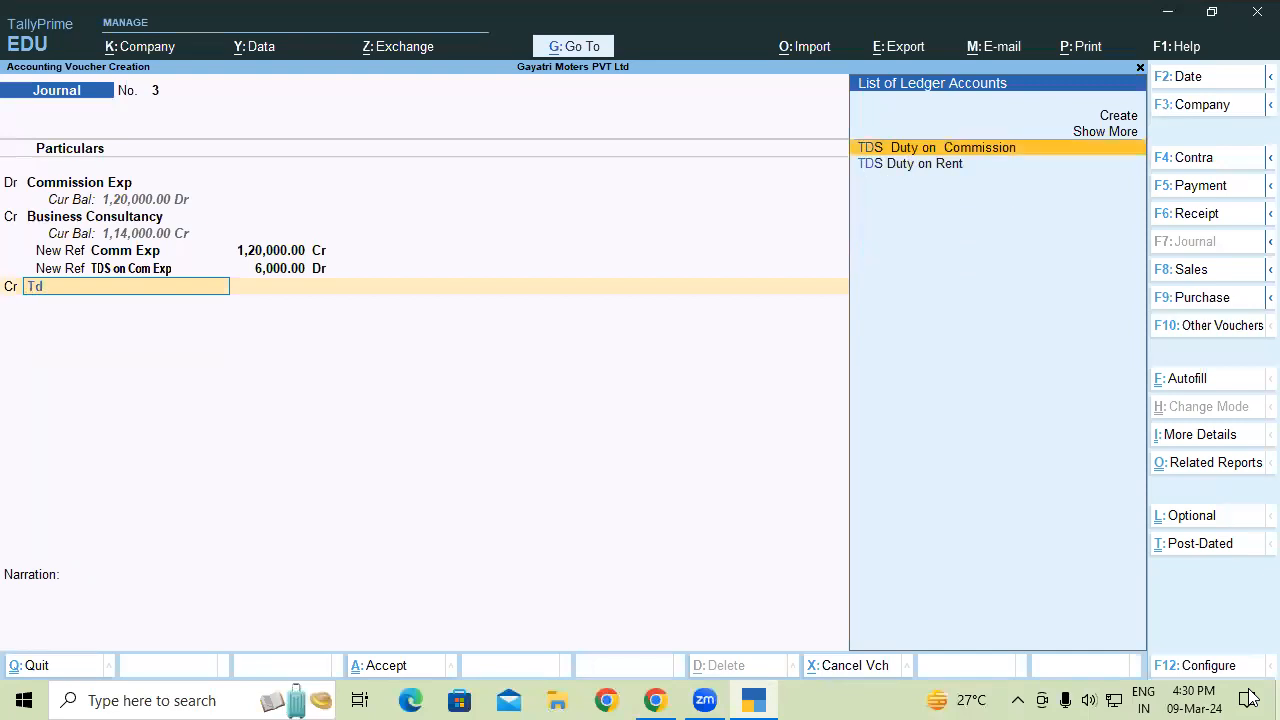
key("Return")
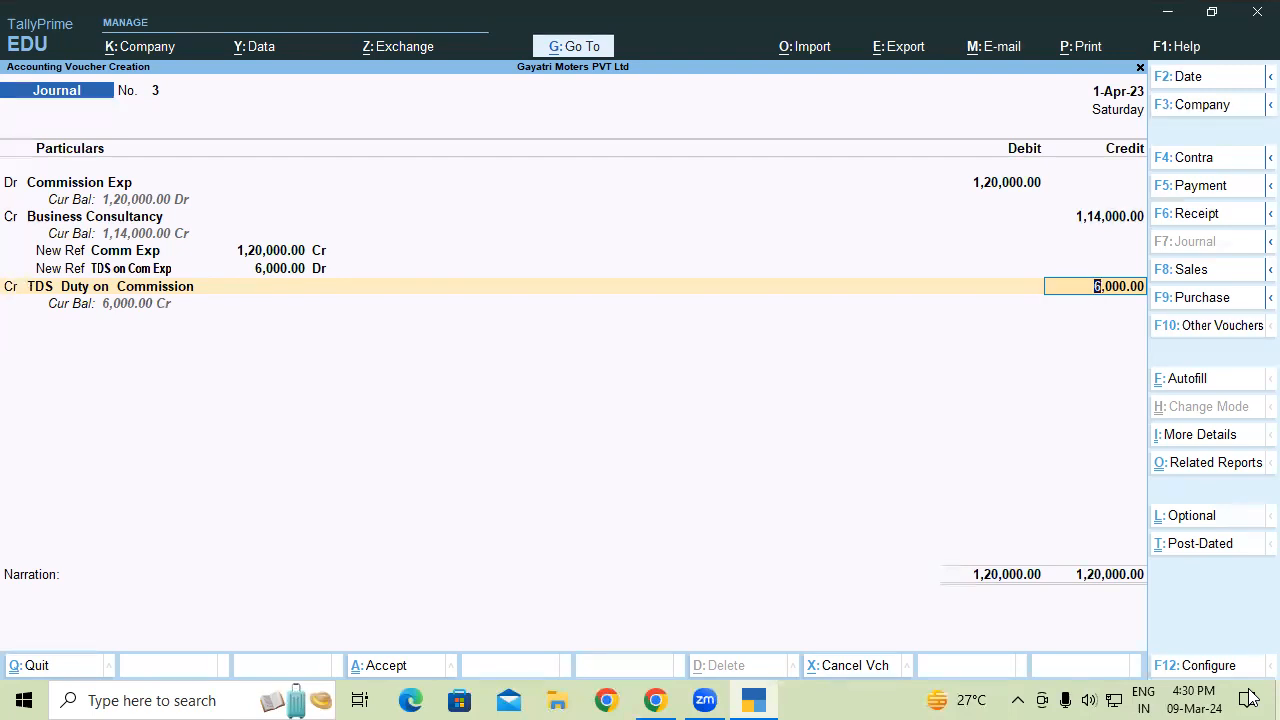
key("Return")
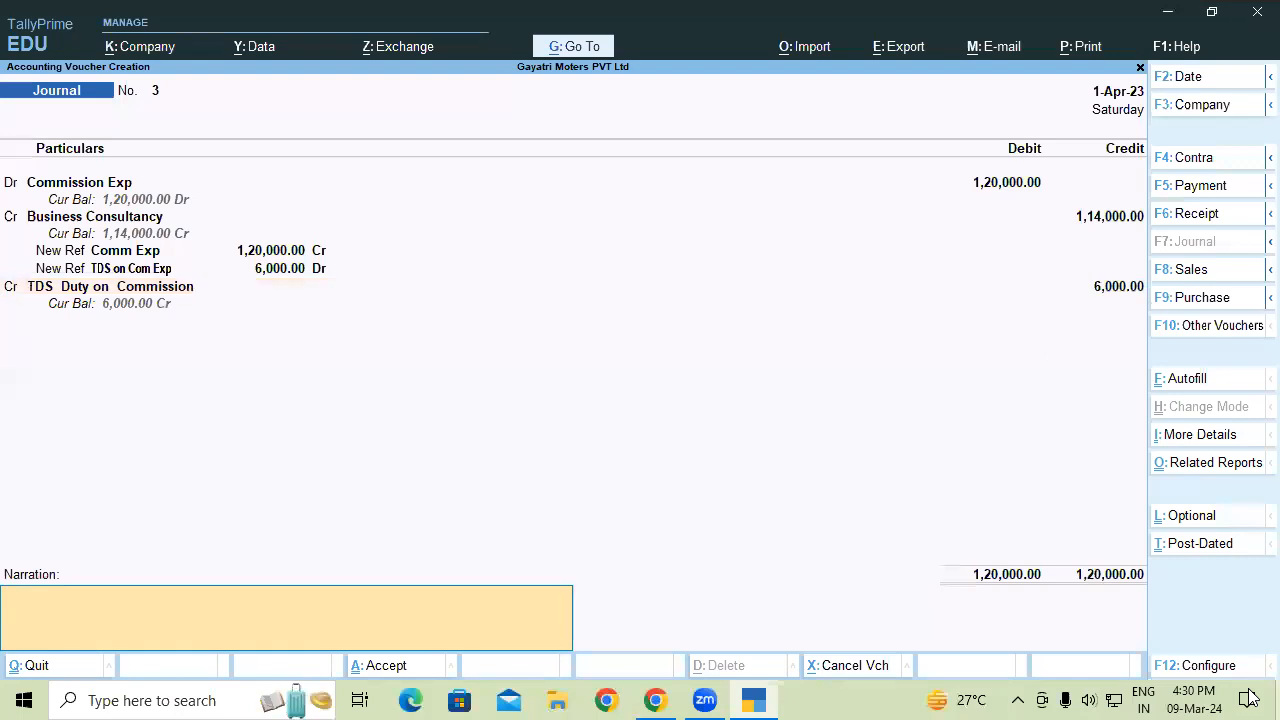
key("Return")
key("Return")
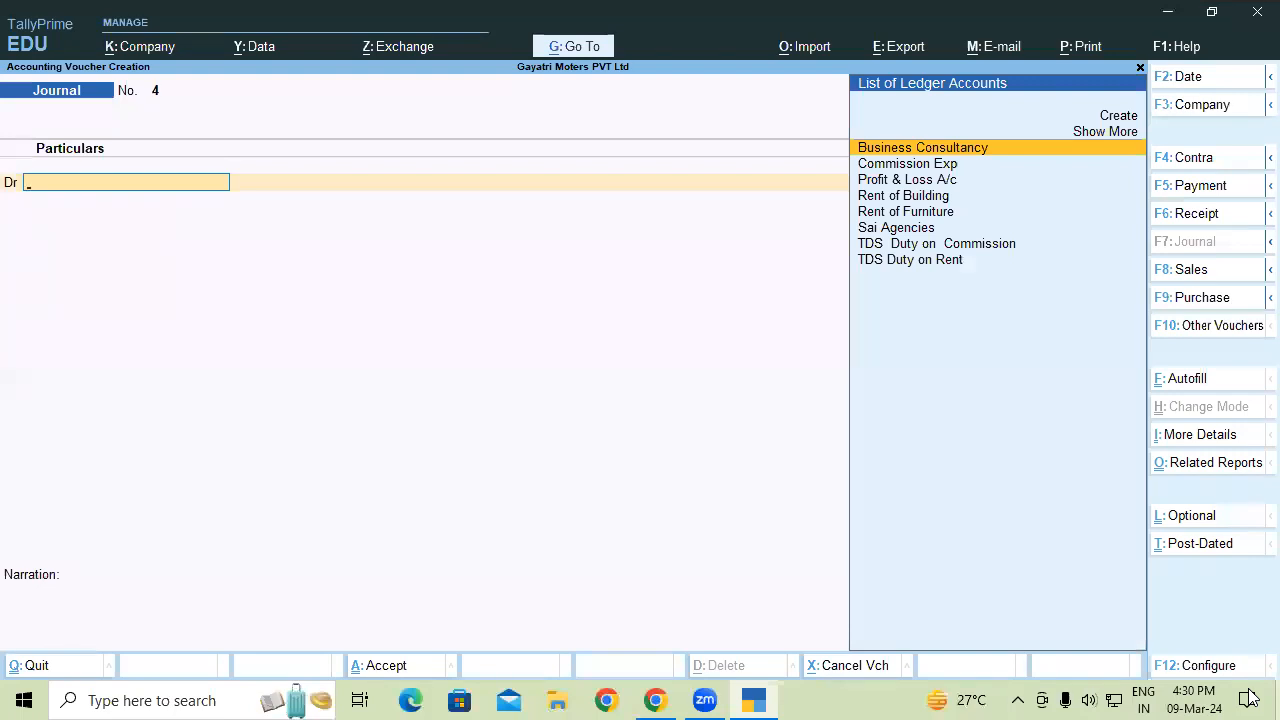
- Start a payment voucher debiting Business Consultancy with 1,14,000 against the existing bill reference Comm Exp
key("F5")
key("Return")
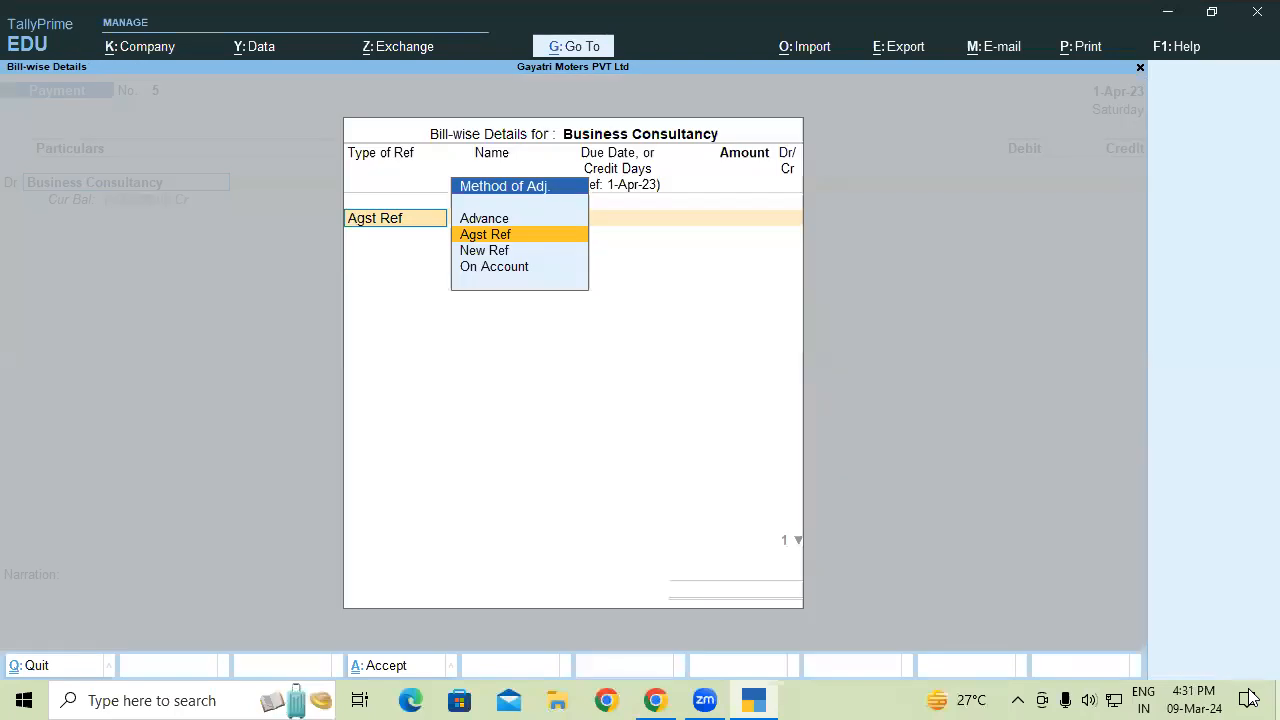
key("Return")
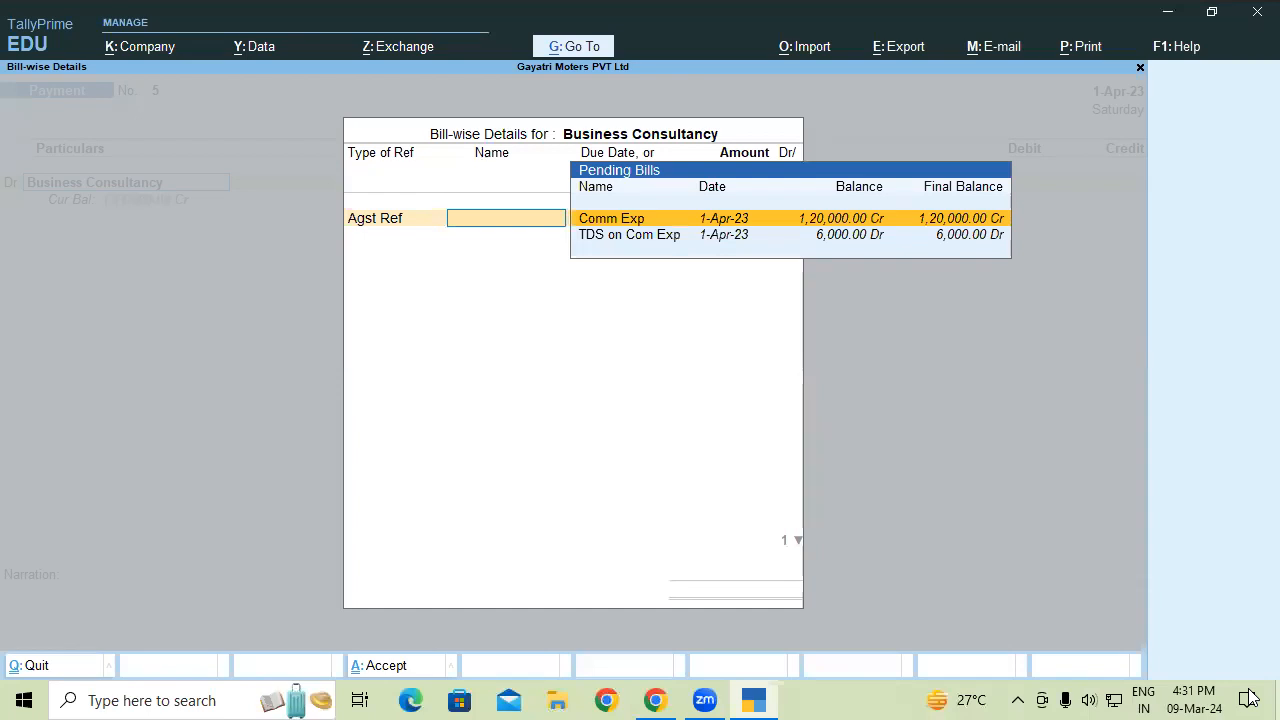
key("Return")
type("0")
key("BackSpace")
type("14")
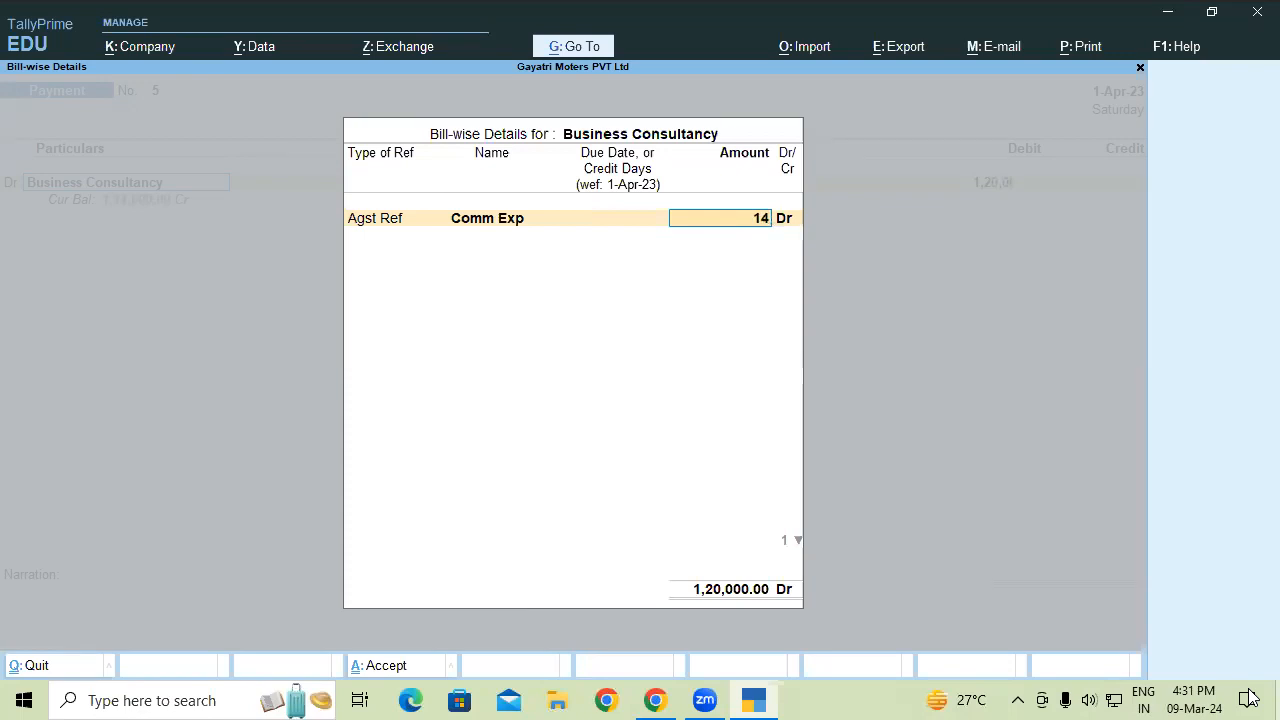
key("BackSpace")
type("14,000")
key("Return")
key("Return")
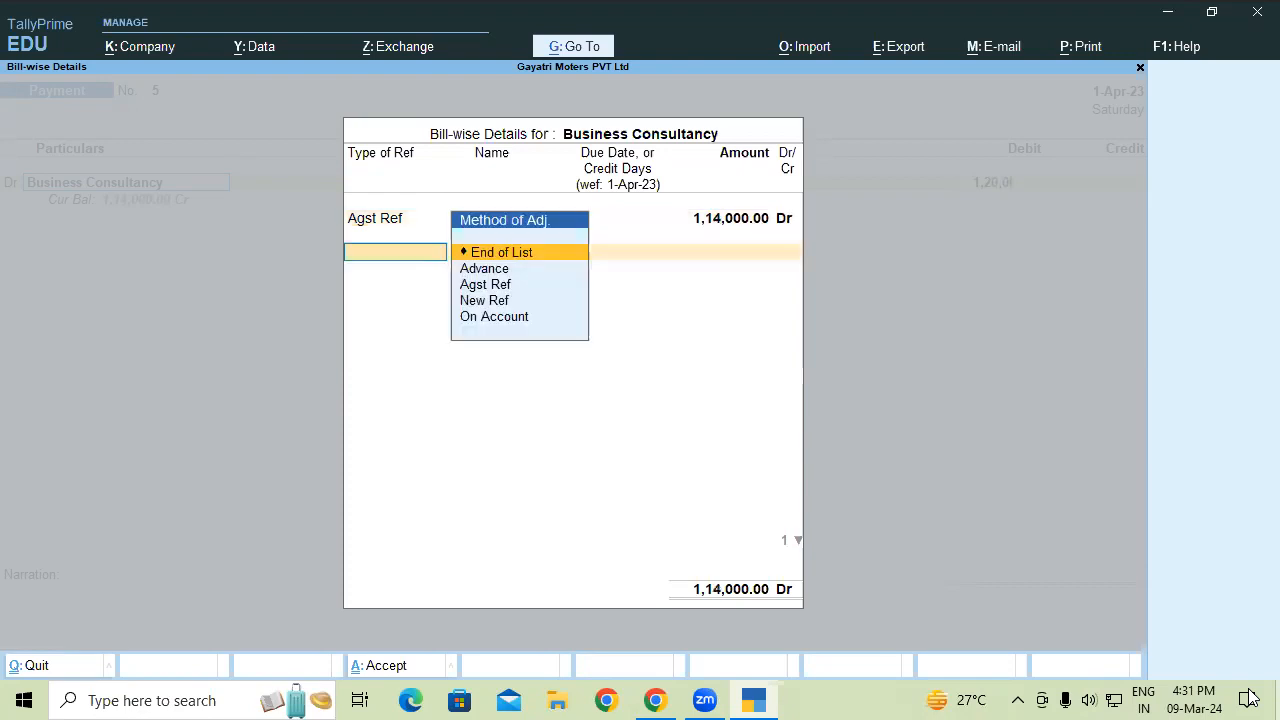
key("Return")
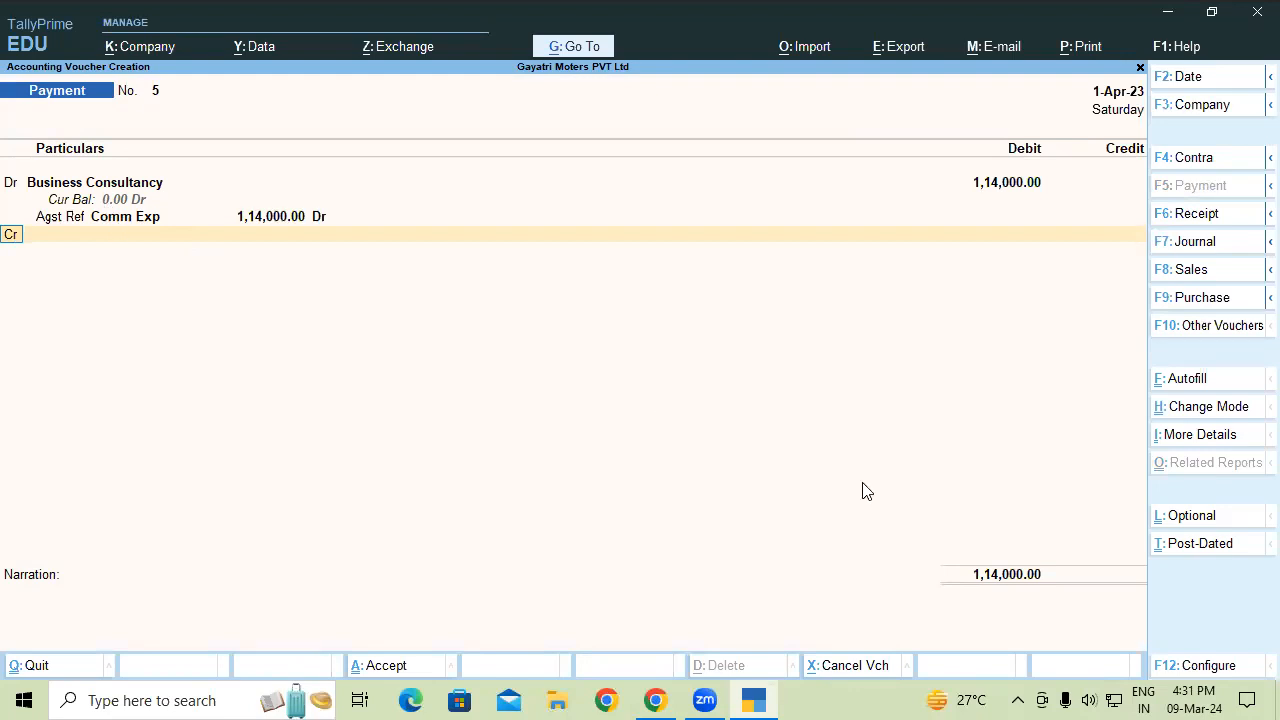
- Credit Kotak Bank with 1,14,000.00 by cheque, keep the default bank allocation details, and save the payment voucher
key("Return")
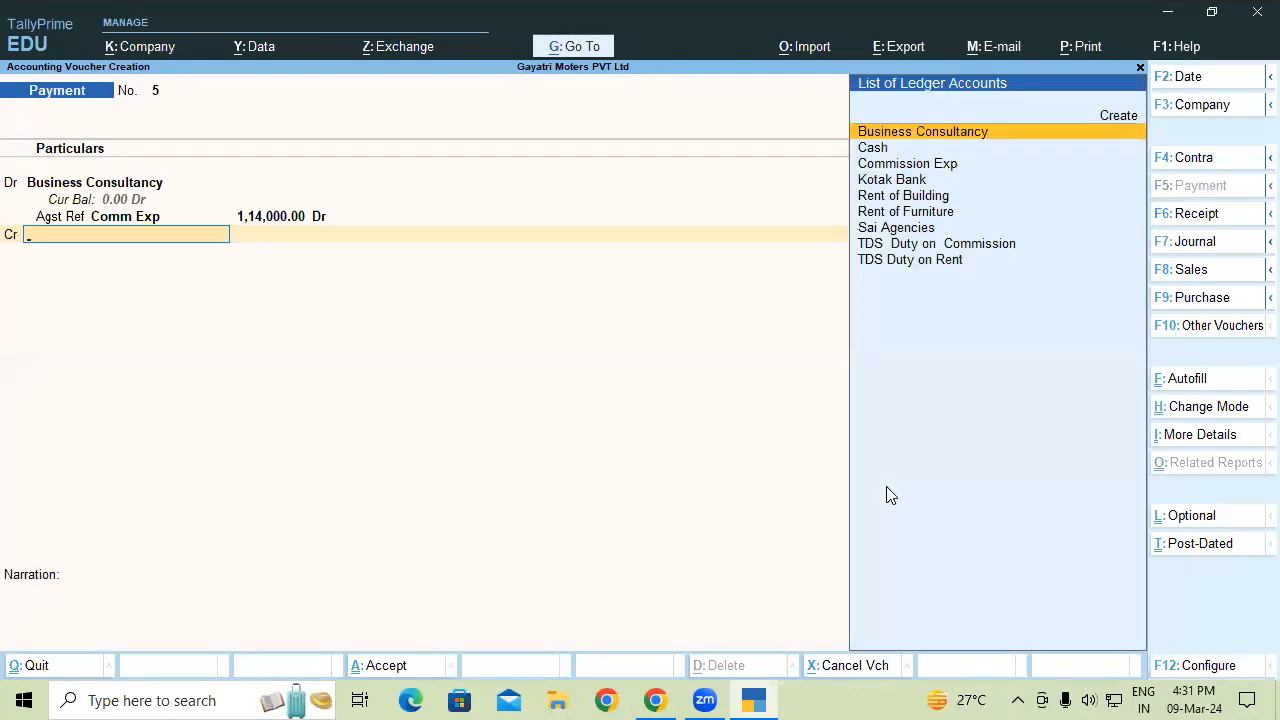
type("ko")
key("Return")
key("Return")
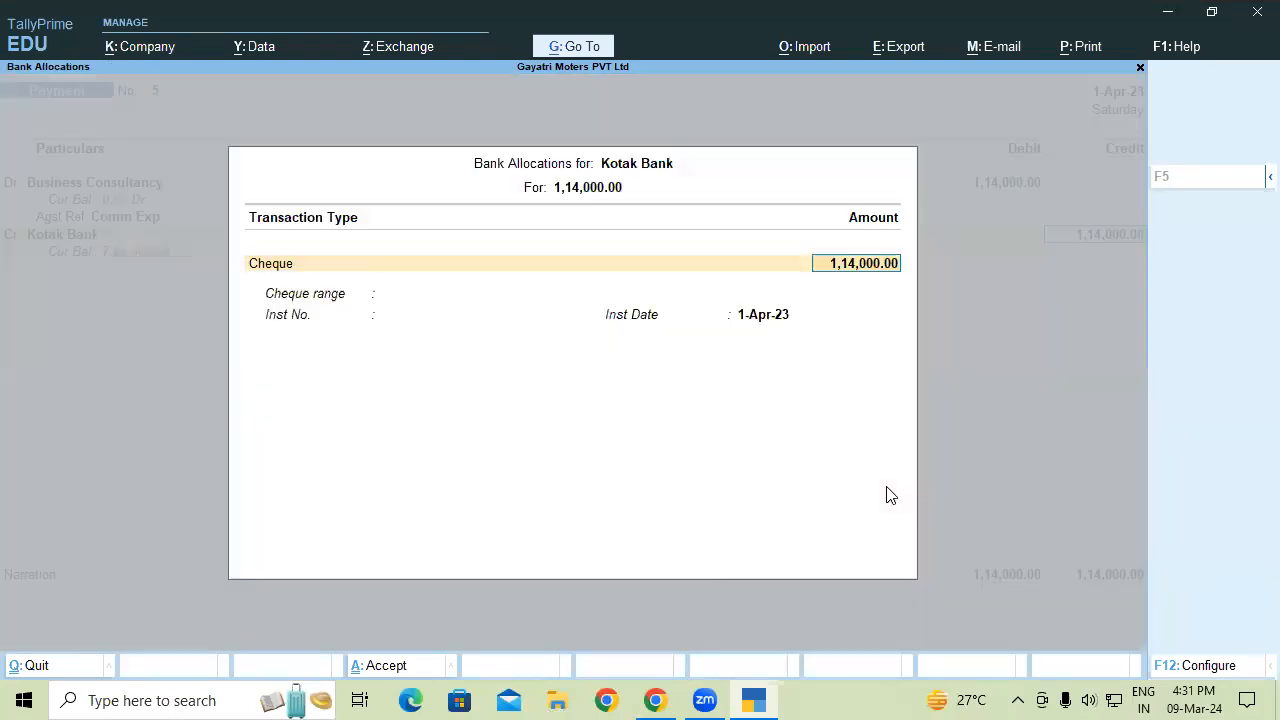
key("Return")
key("Return")
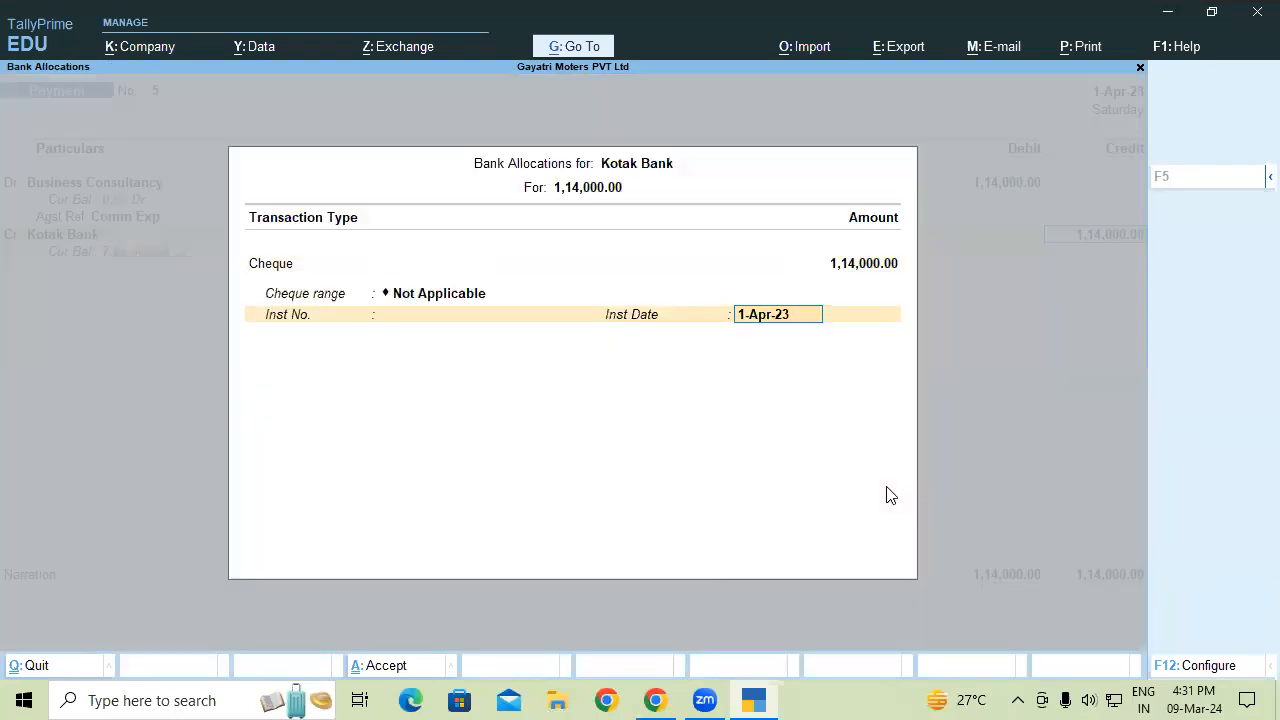
key("Return")
key("Return")
key("Return")
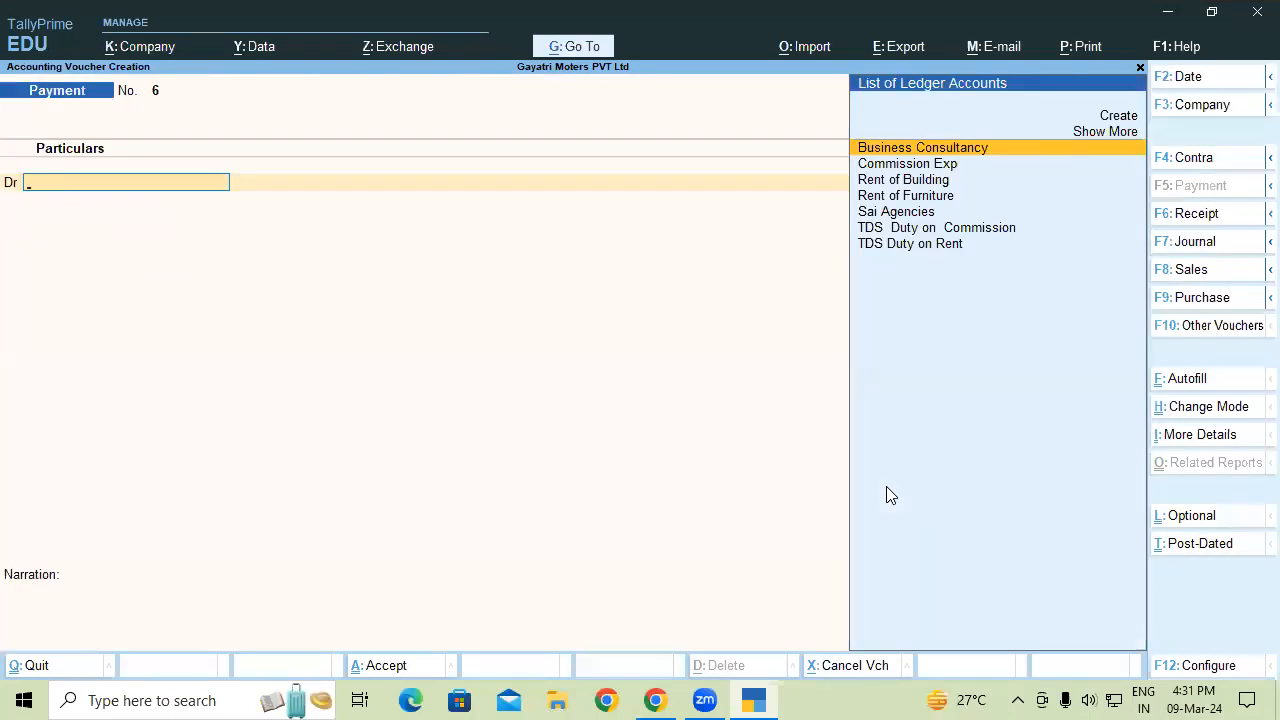
- Debit TDS Duty on Commission with 6,000.00 in a new payment voucher, using the existing TDS reference as Agst Ref
type("Td")
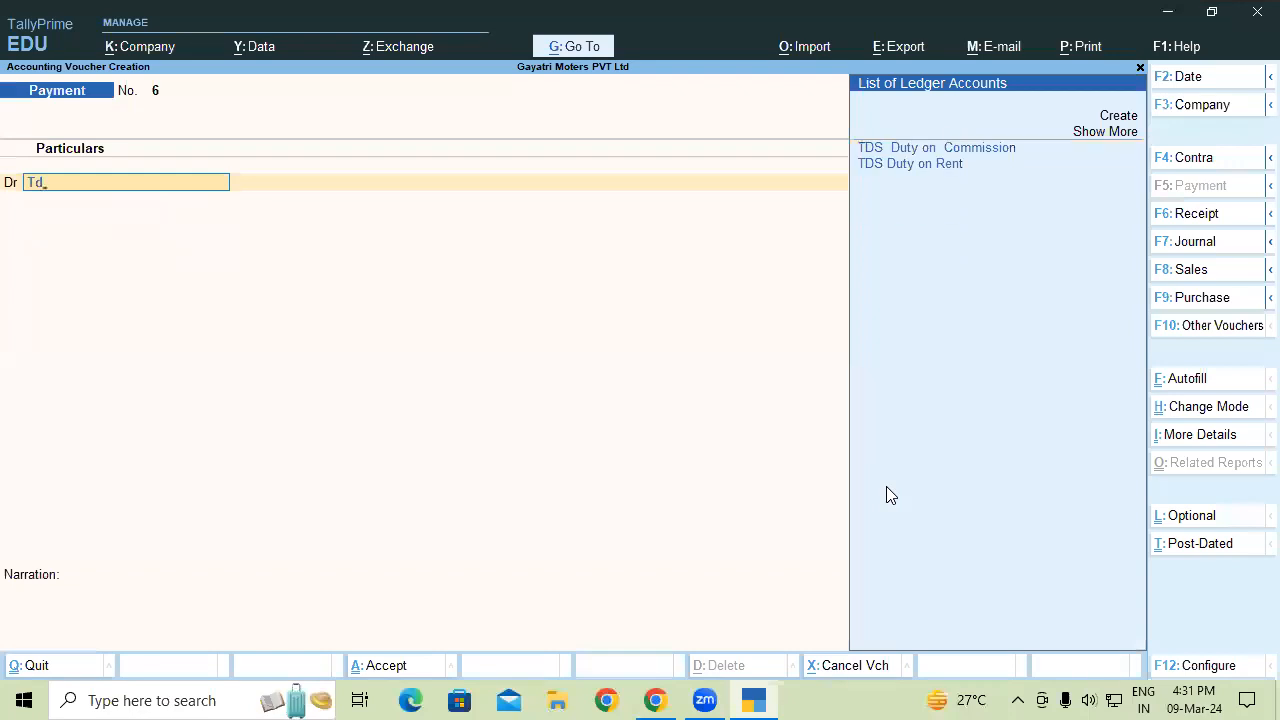
type("s")
key("Return")
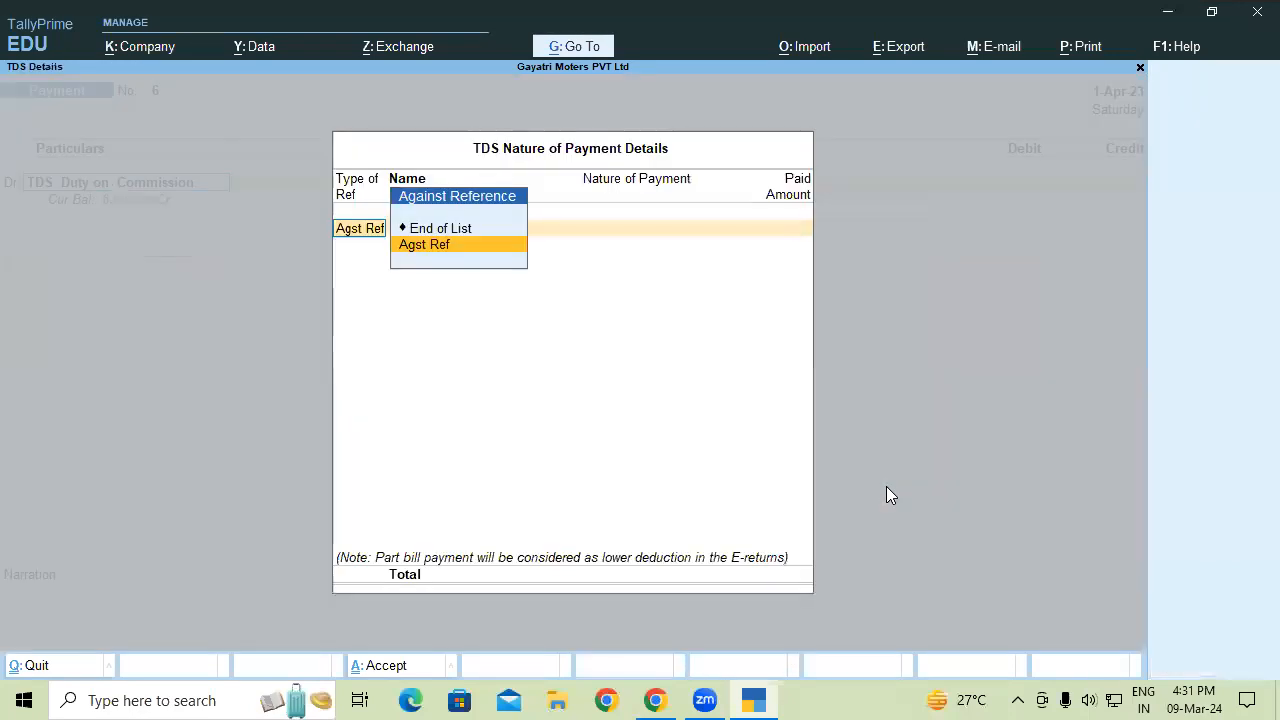
key("Return")
key("Return")
key("Return")
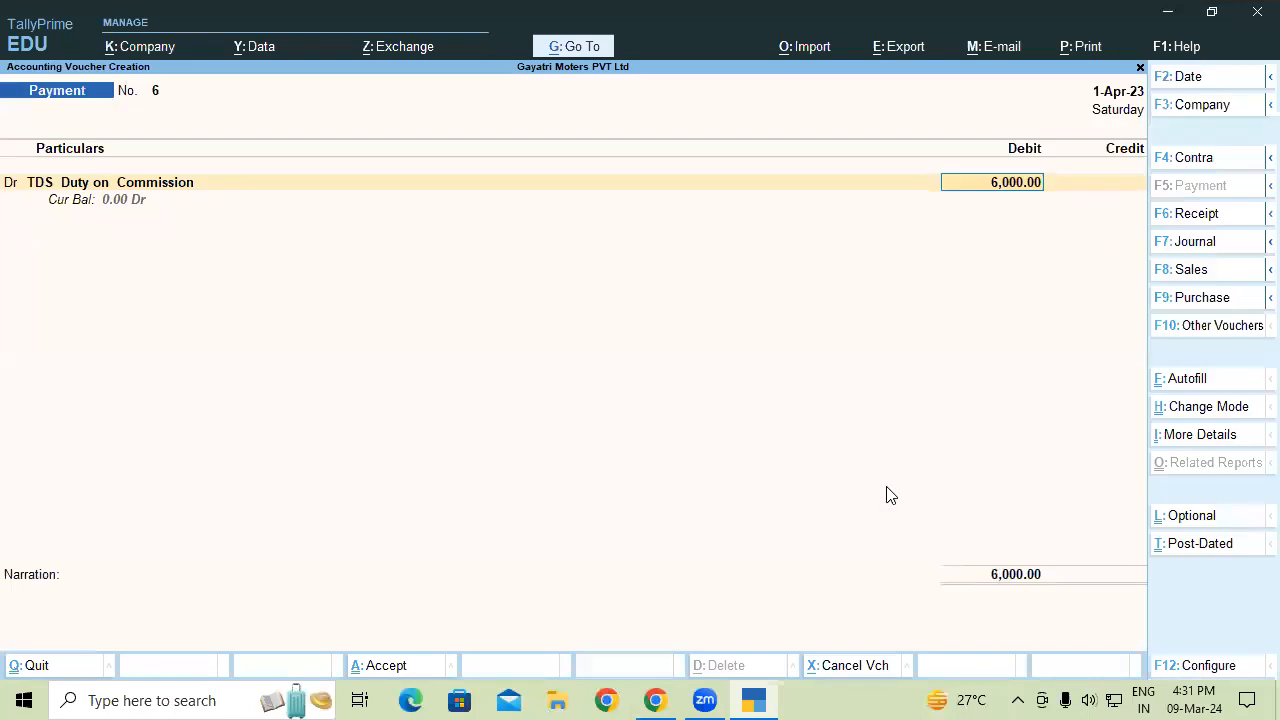
key("Return")
key("Return")
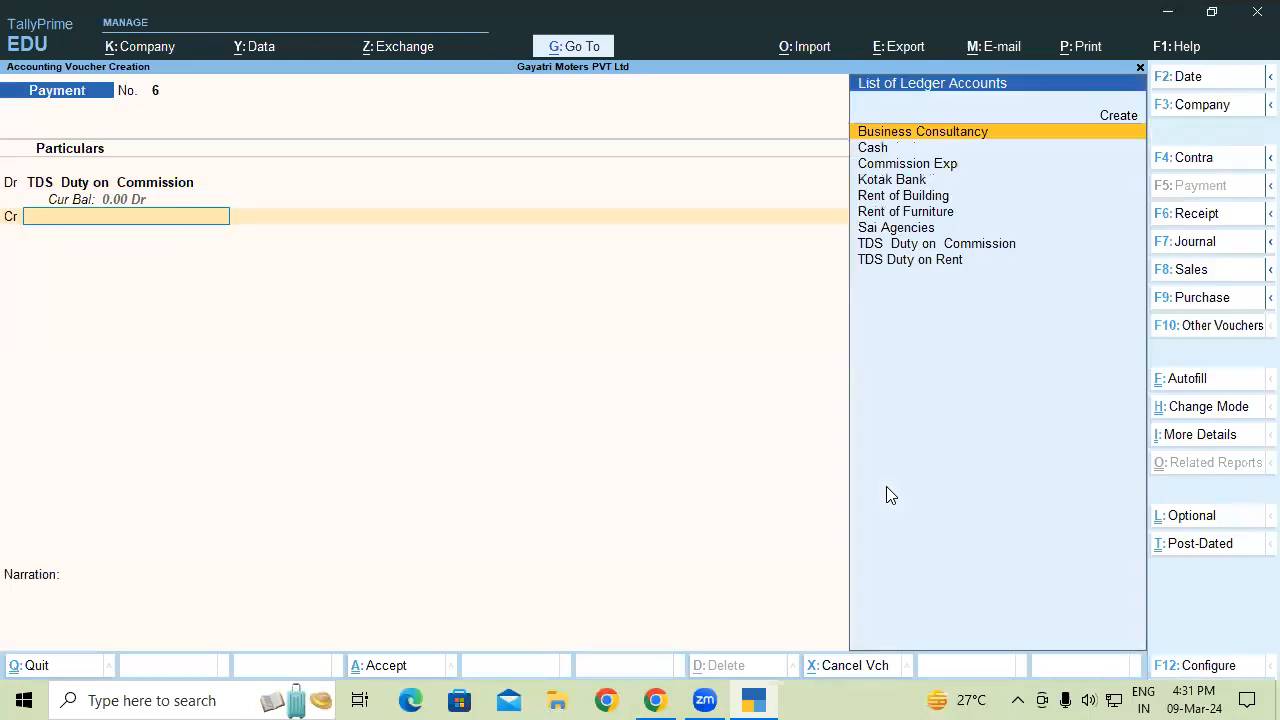
- Credit Kotak Bank with 6,000.00 by cheque, keep the default bank allocation details, and save the payment voucher without a narration
type("Ko")
key("Return")
key("Return")
key("Return")
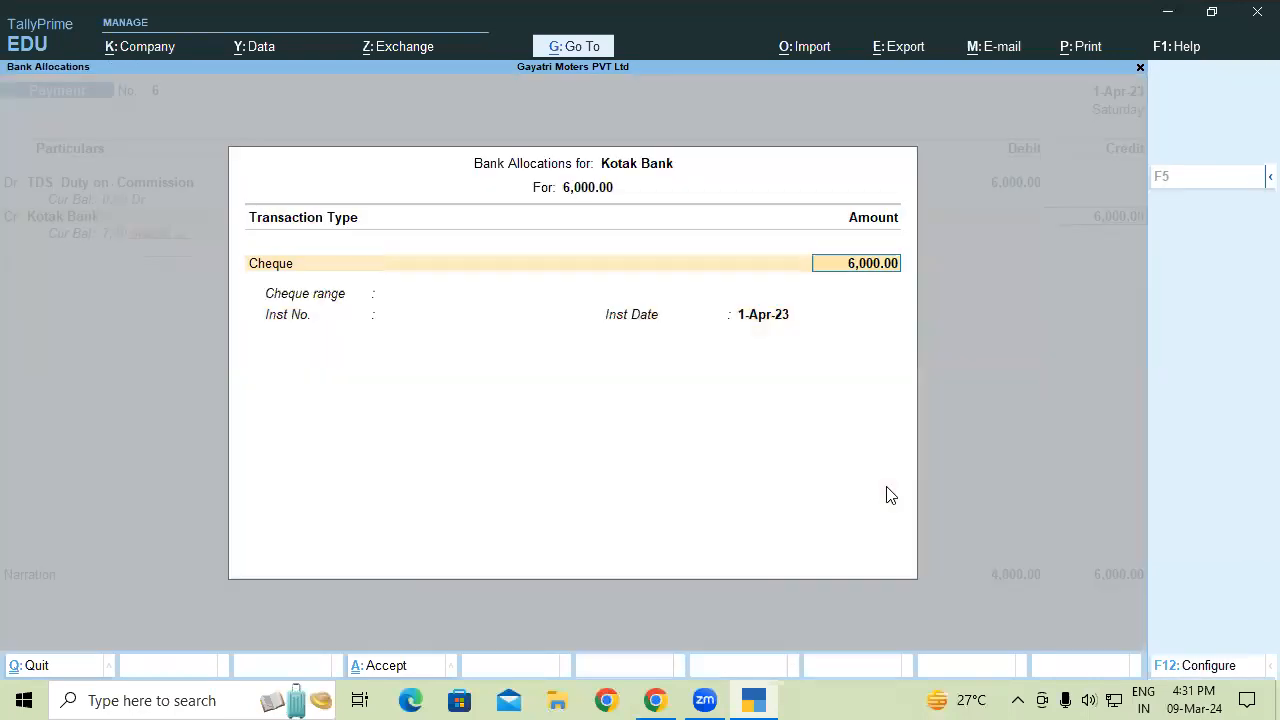
key("Return")
key("Return")
key("Return")
key("Return")
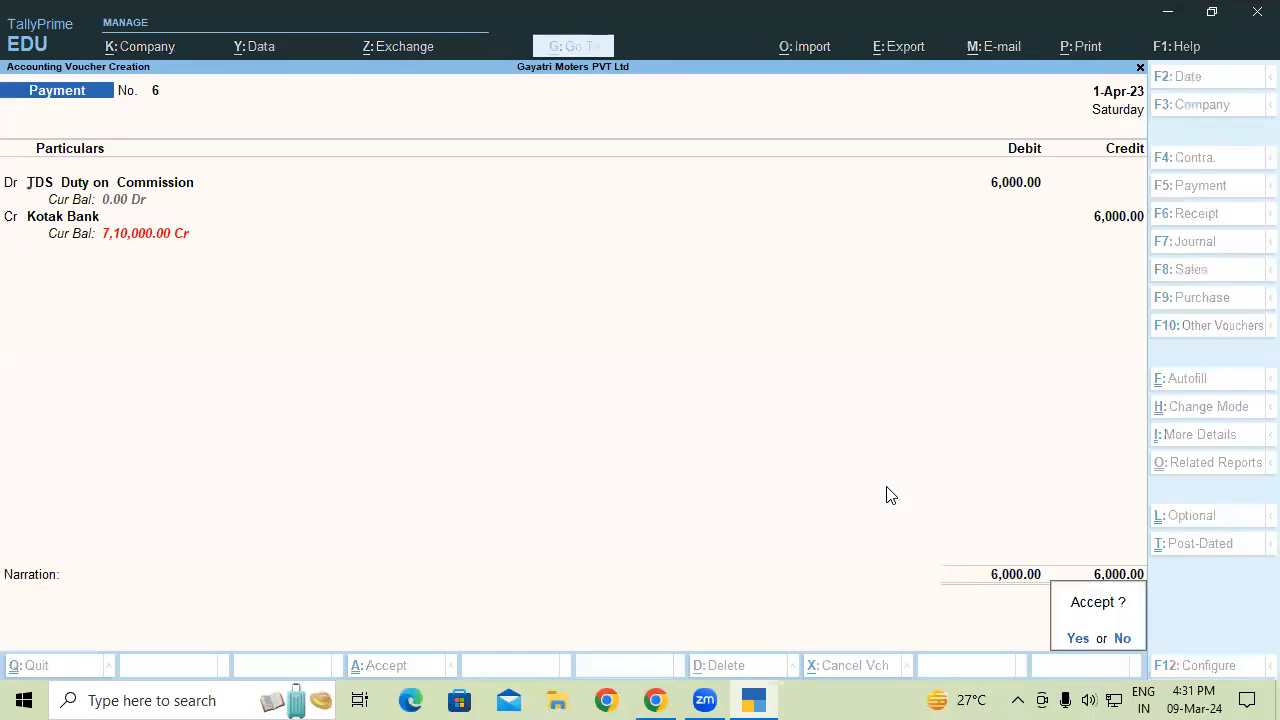
key("y")
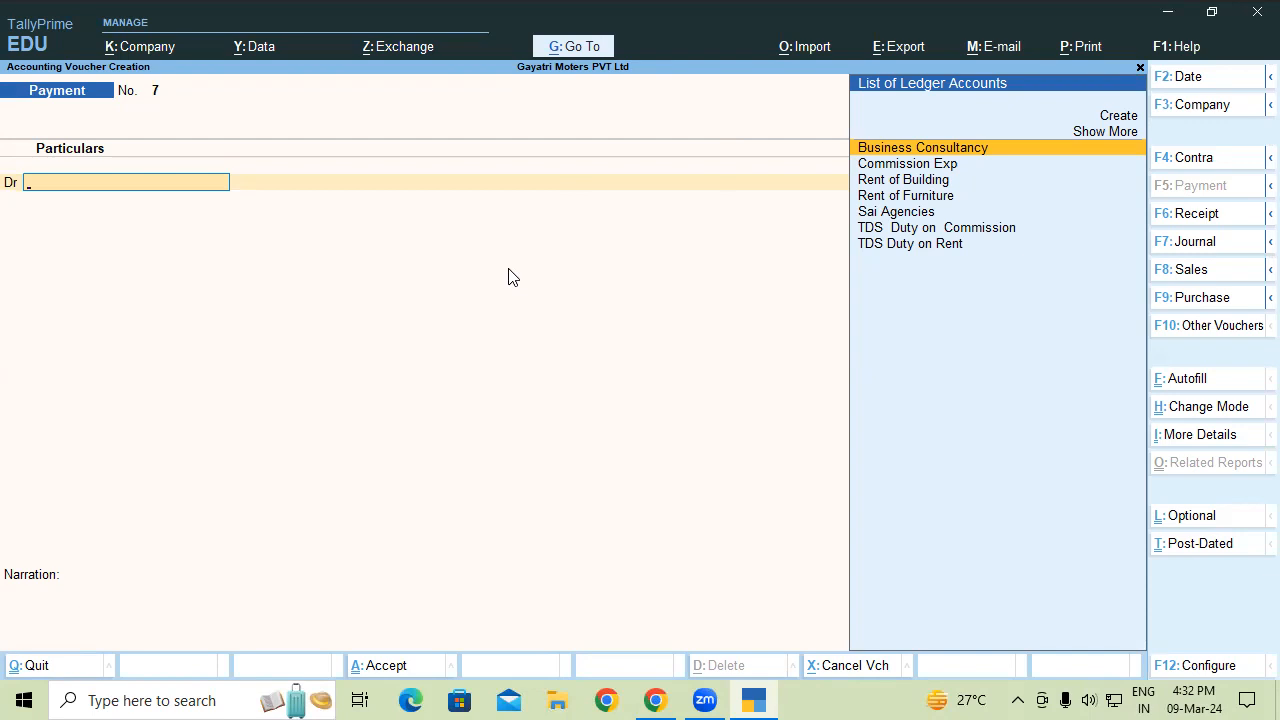
- Leave voucher entry and start a new TDS nature of payment named TDS on Professional & Technical Services
key("Escape")
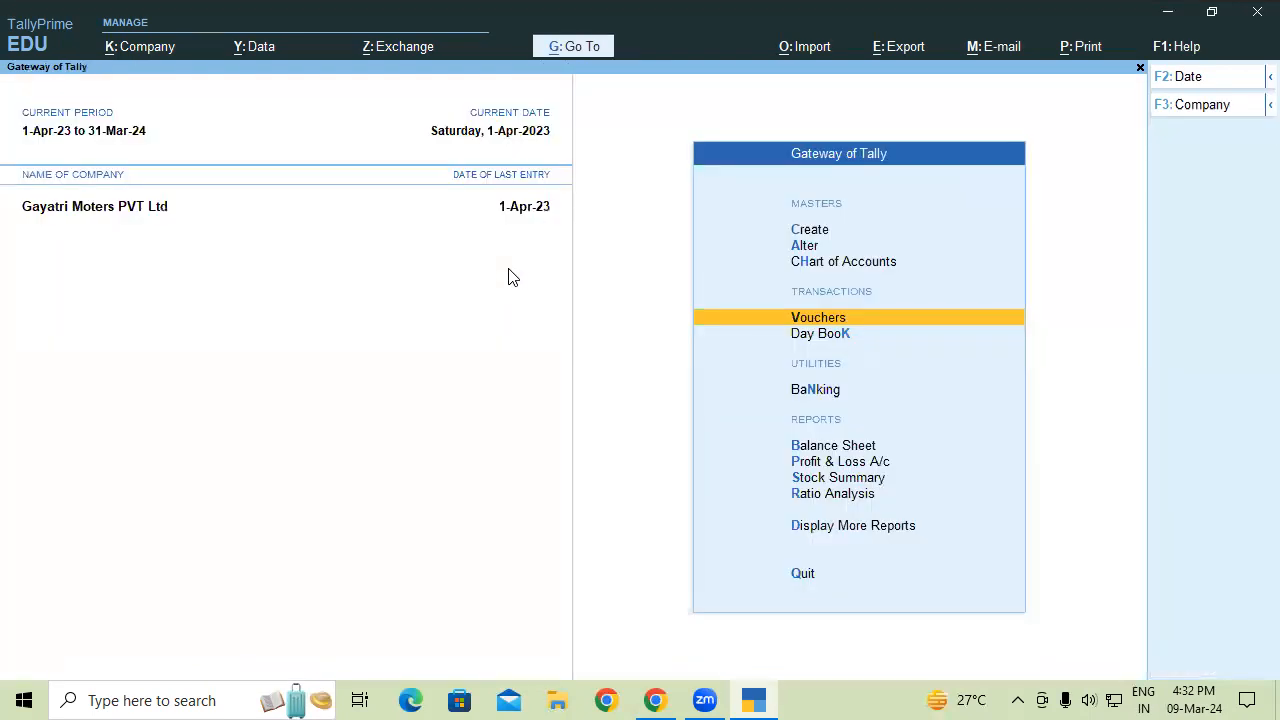
left_click(800, 229)
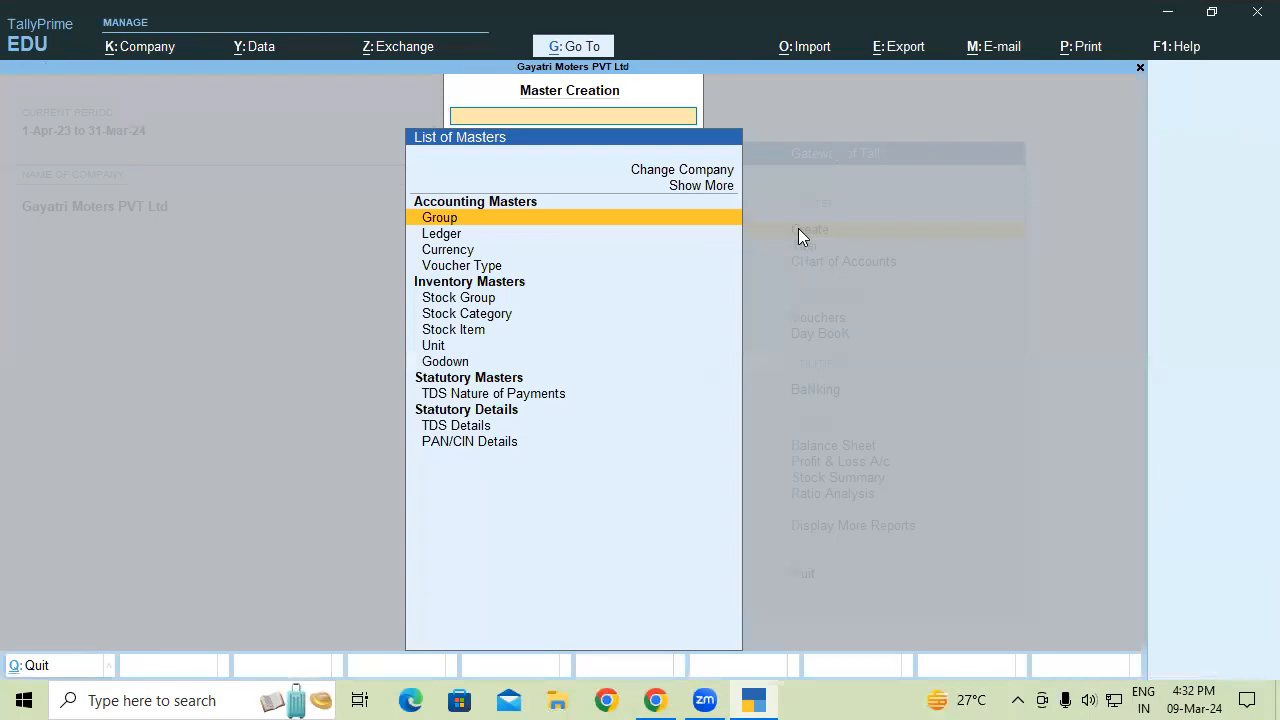
key("Down")
key("Down")
key("Down")
key("Down")
key("Down")
key("Down")
key("Down")
key("Down")
key("Down")
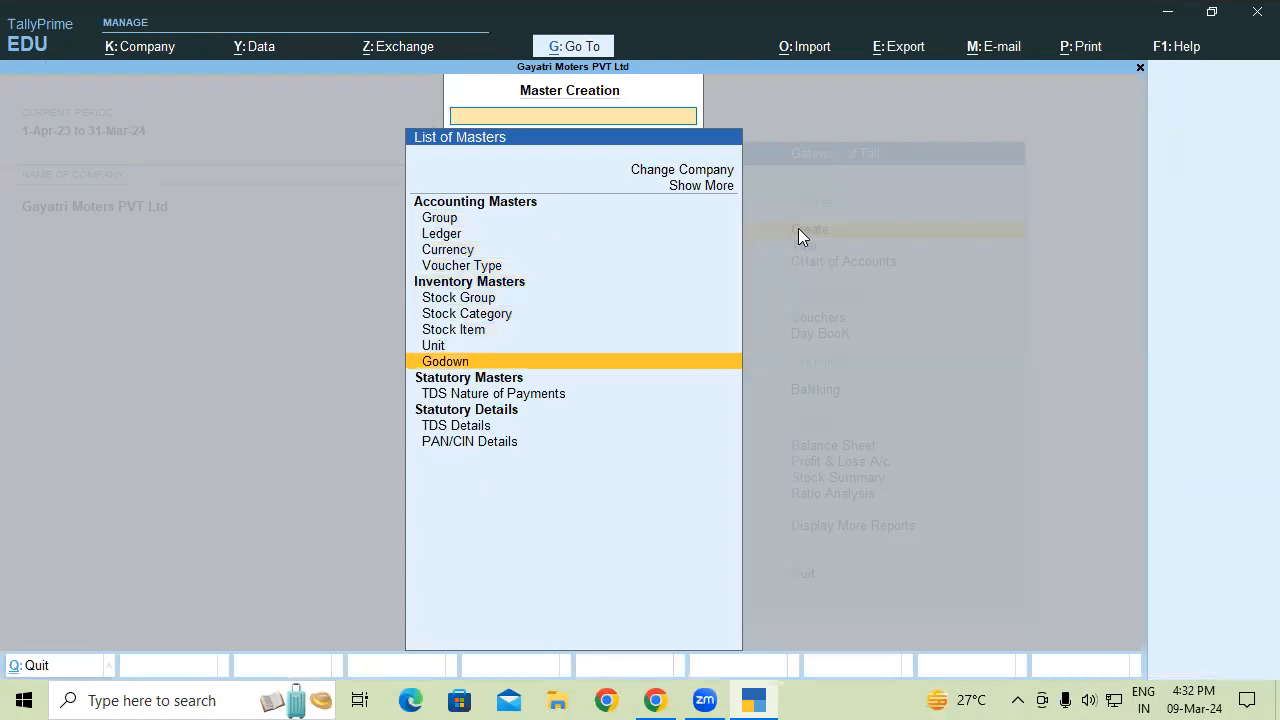
key("Return")
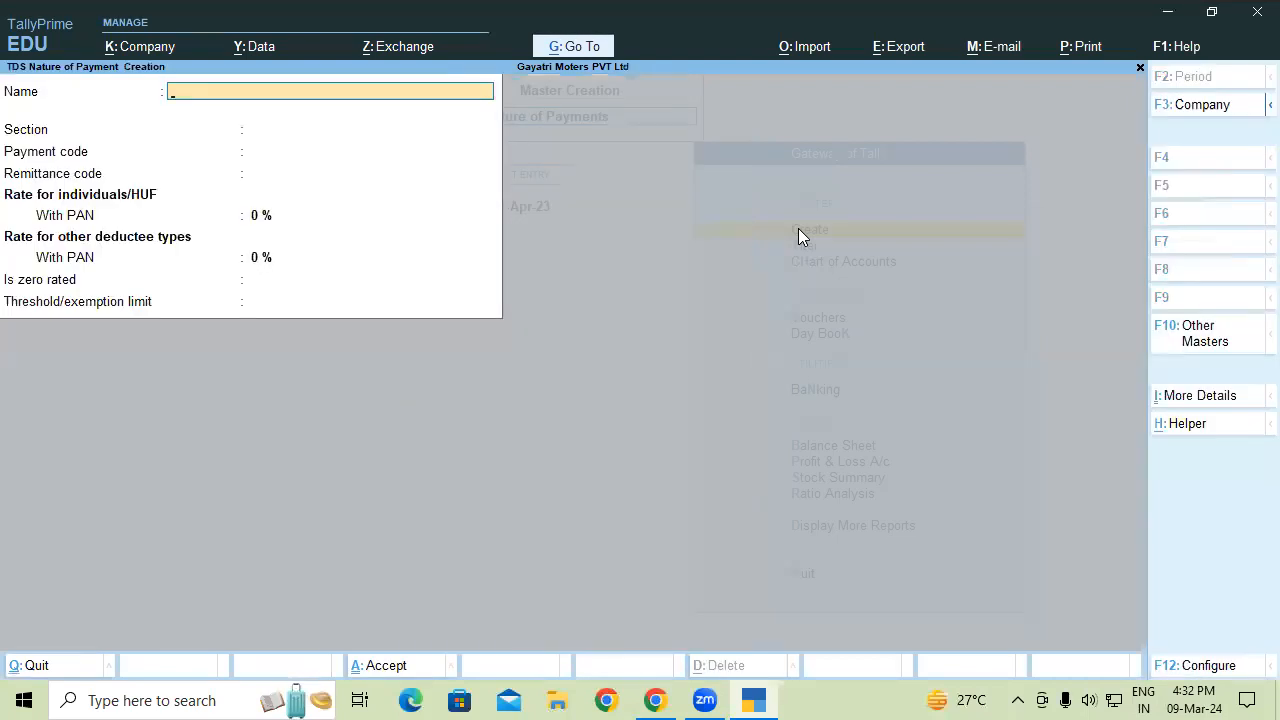
type("TDS on Professional & Te")
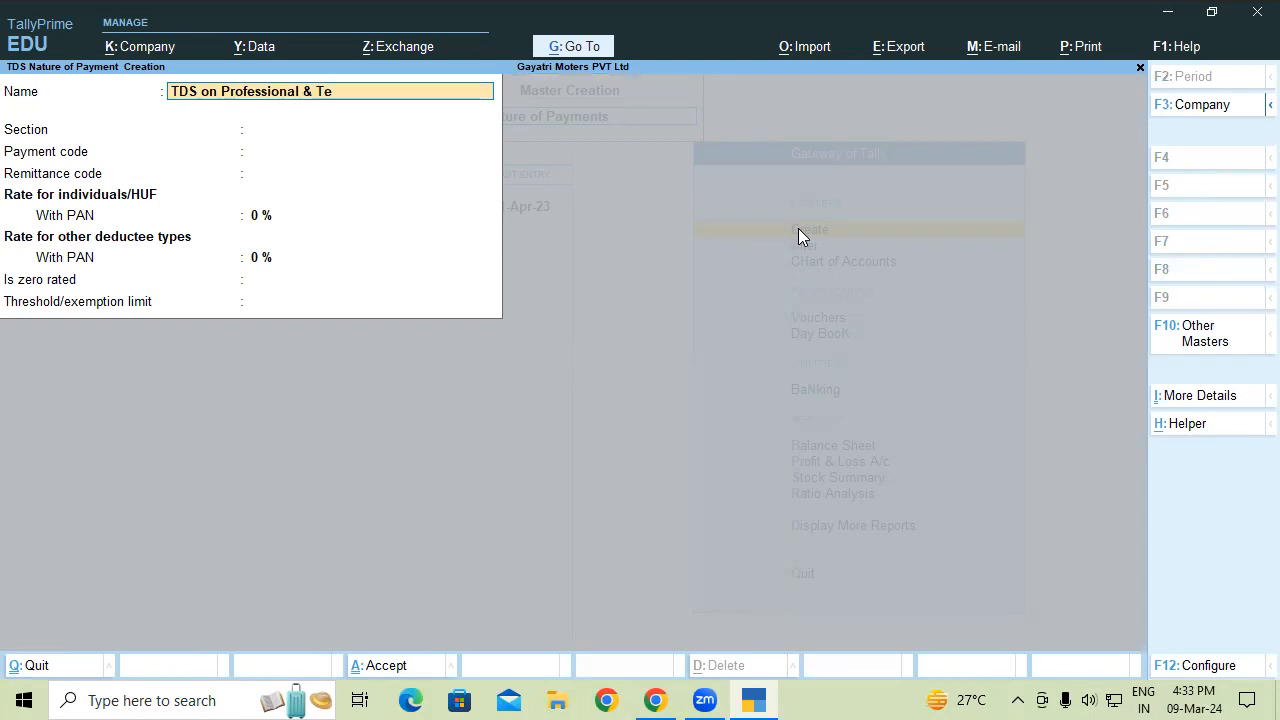
type("chnical Services")
key("Return")
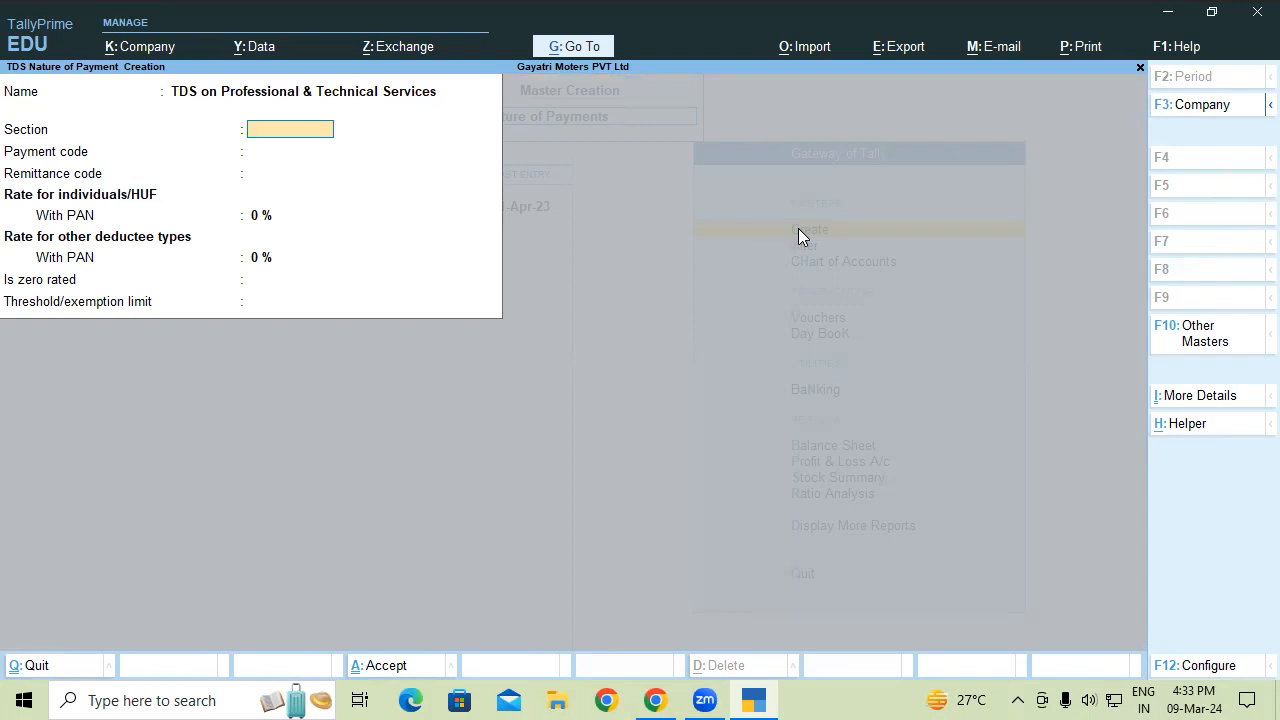
- Set section 194J, payment code 94J, 10% with-PAN rates for both deductee types and a 30,000.00 threshold, and save the nature of payment
type("194J")
key("Return")
type("94J")
key("Return")
key("Return")
type("10")
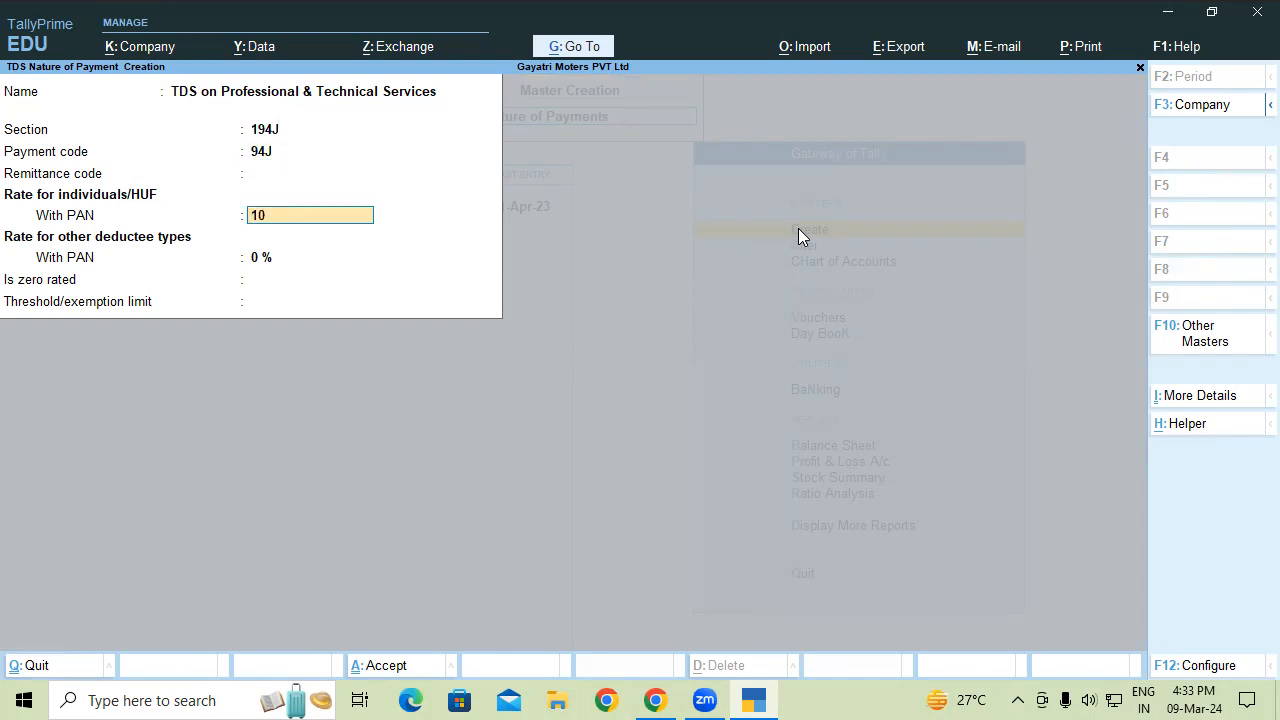
key("Return")
key("Return")
type("300000.00")
key("Return")
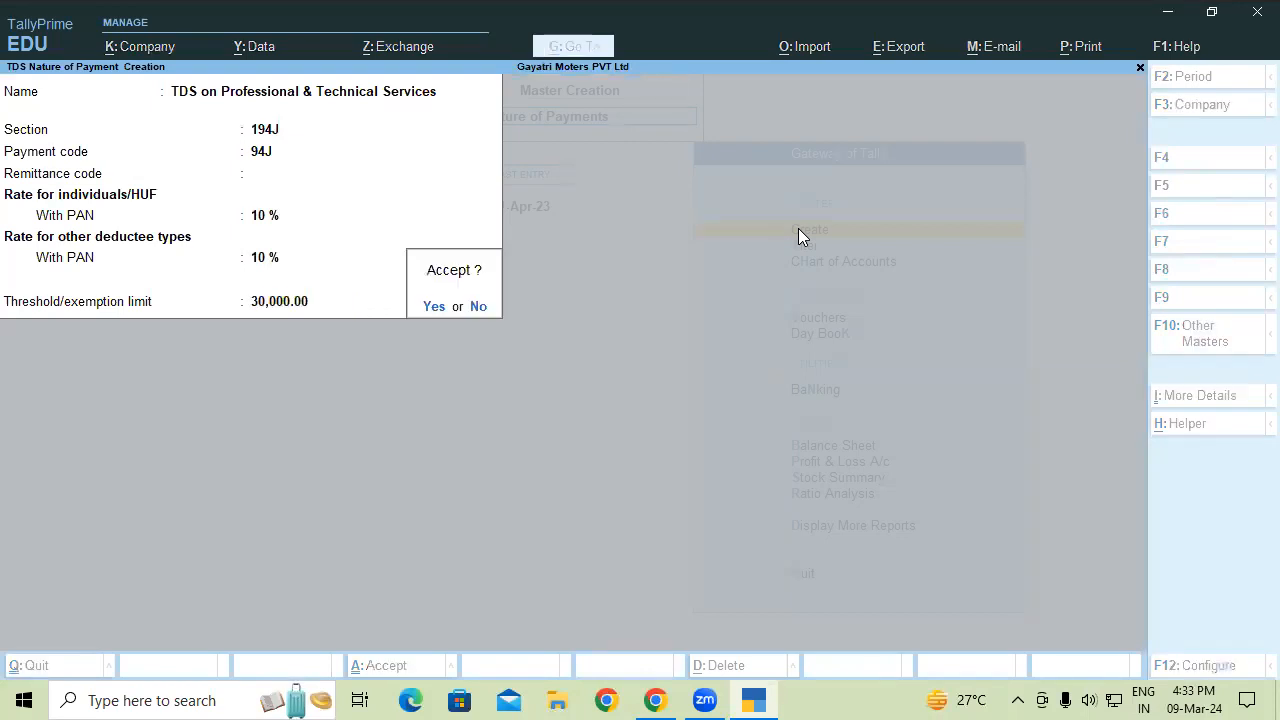
key("Return")
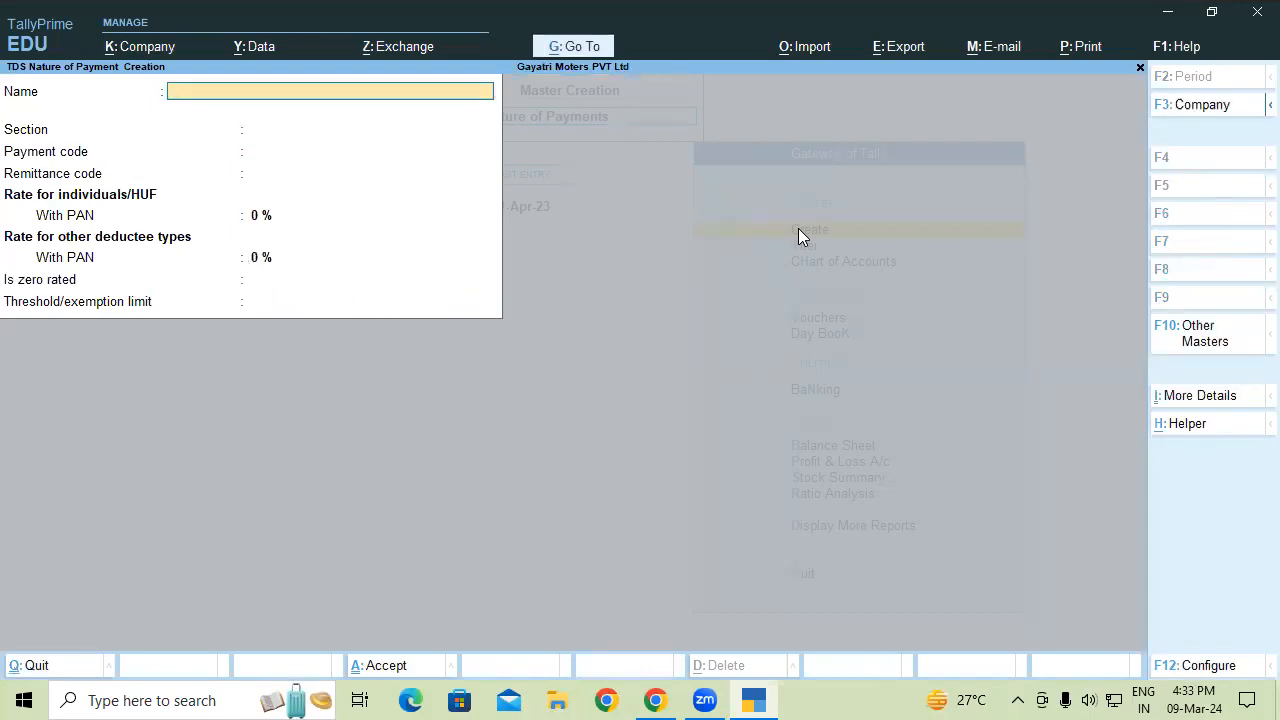
key("Escape")
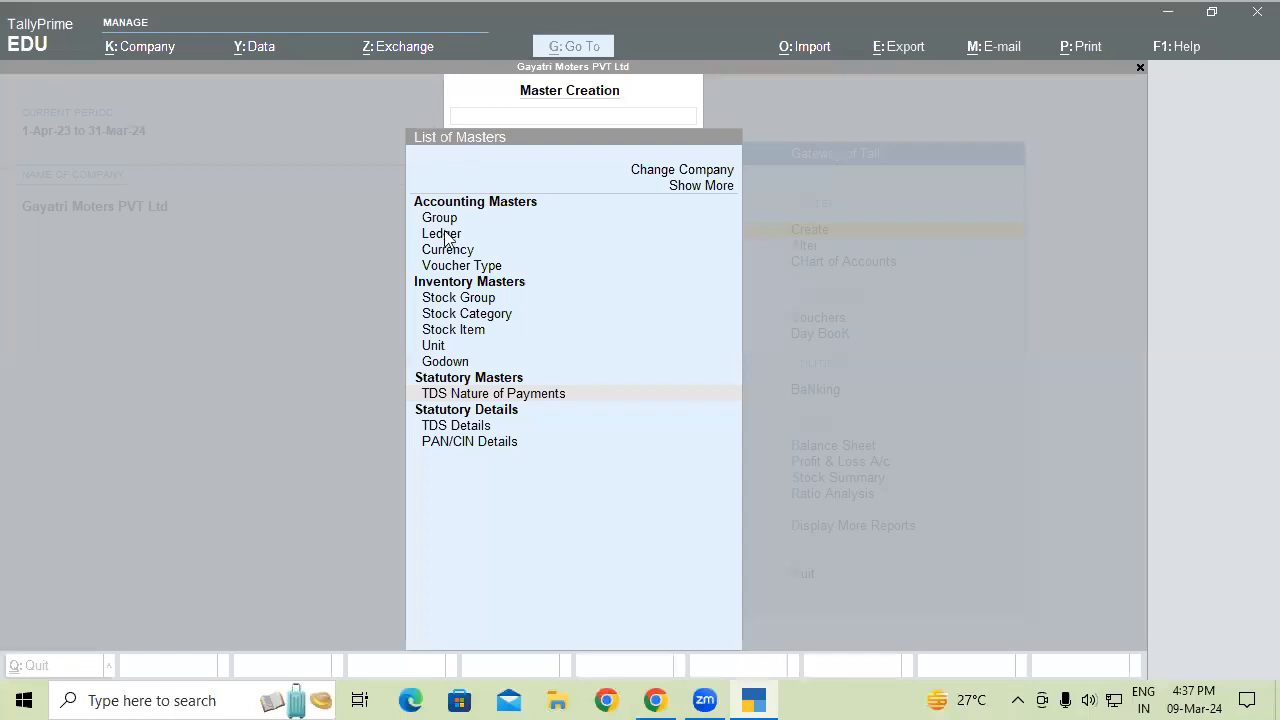
- Start a new ledger named Consultancy Exp under Indirect Expenses
left_click(446, 238)
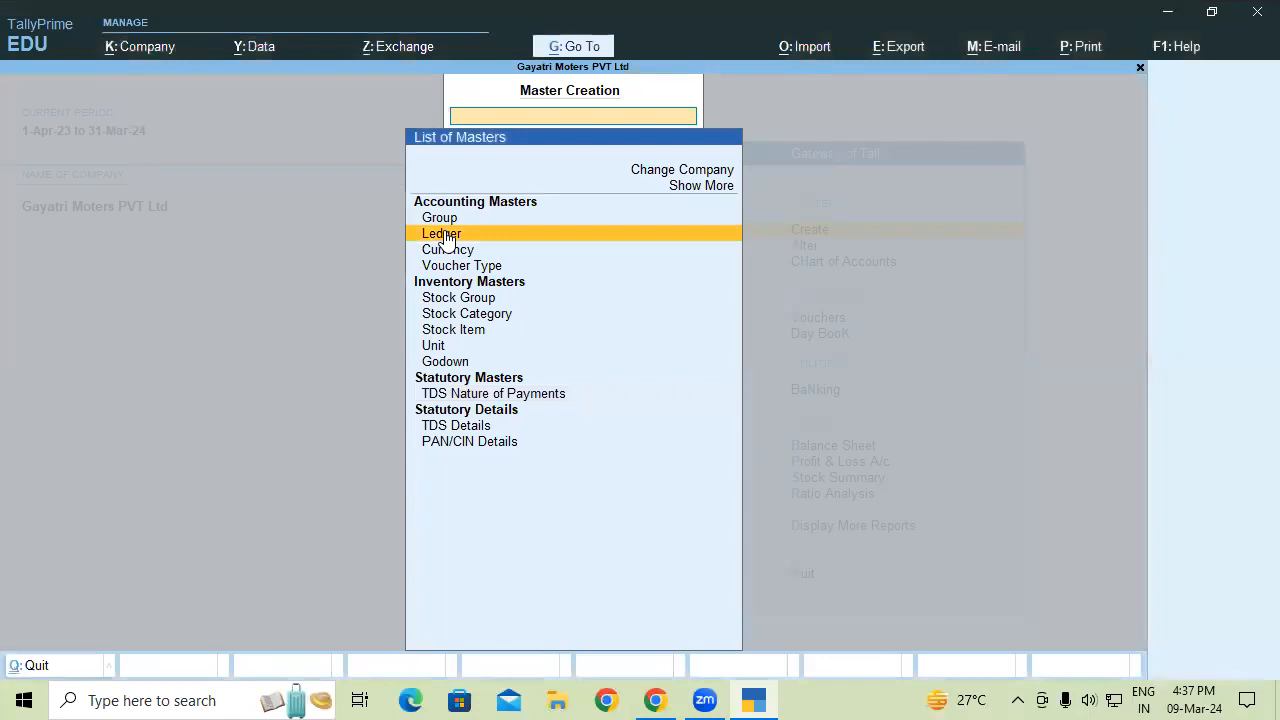
left_click(446, 236)
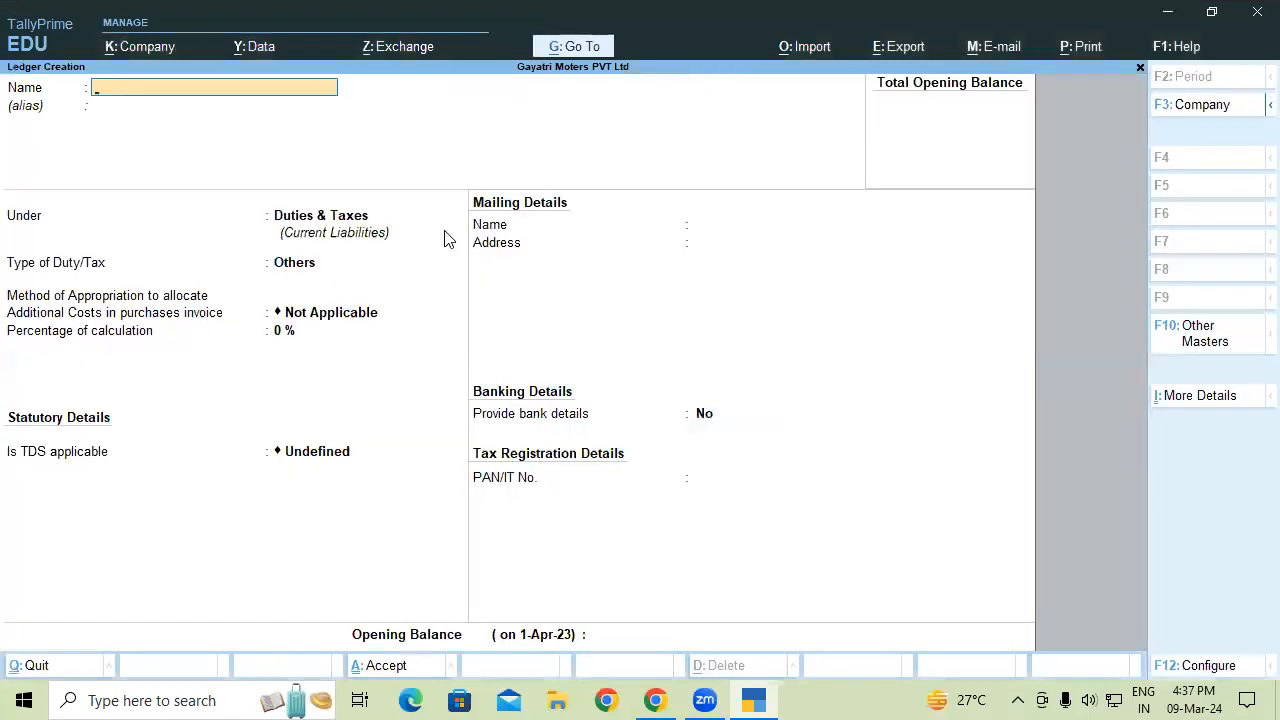
type("Consultancy Exp")
key("Return")
key("Return")
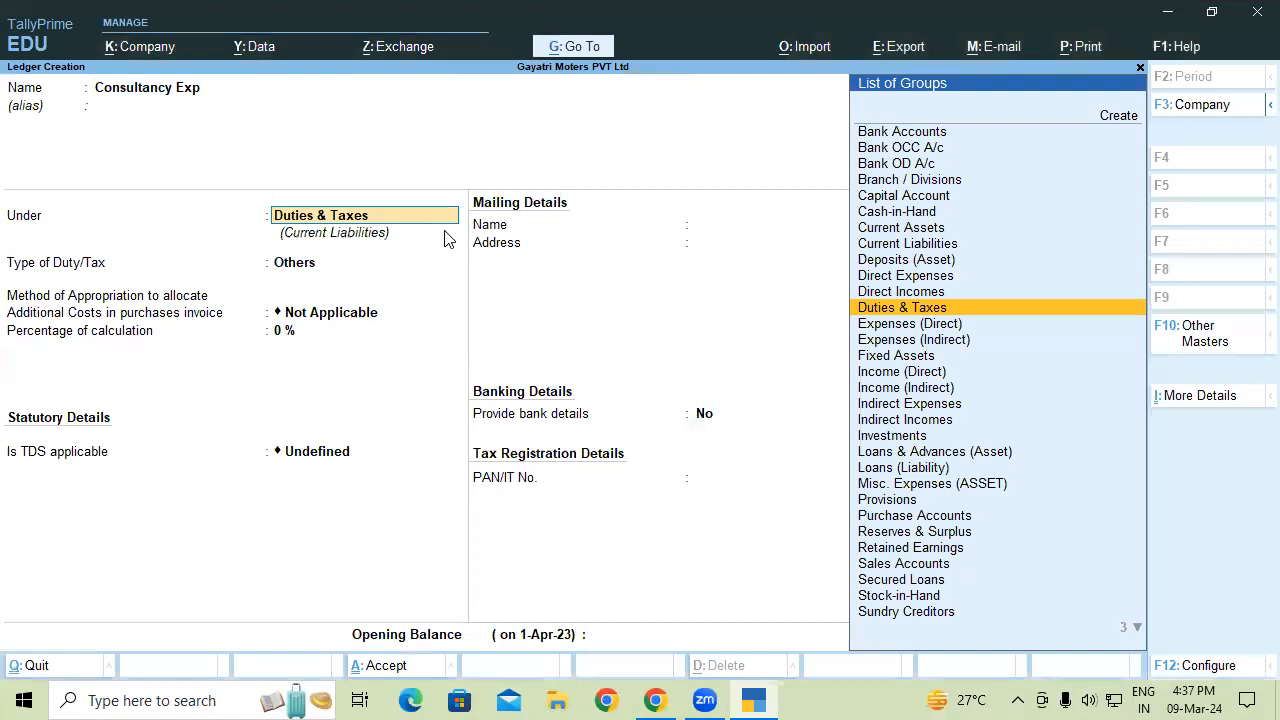
type("In")
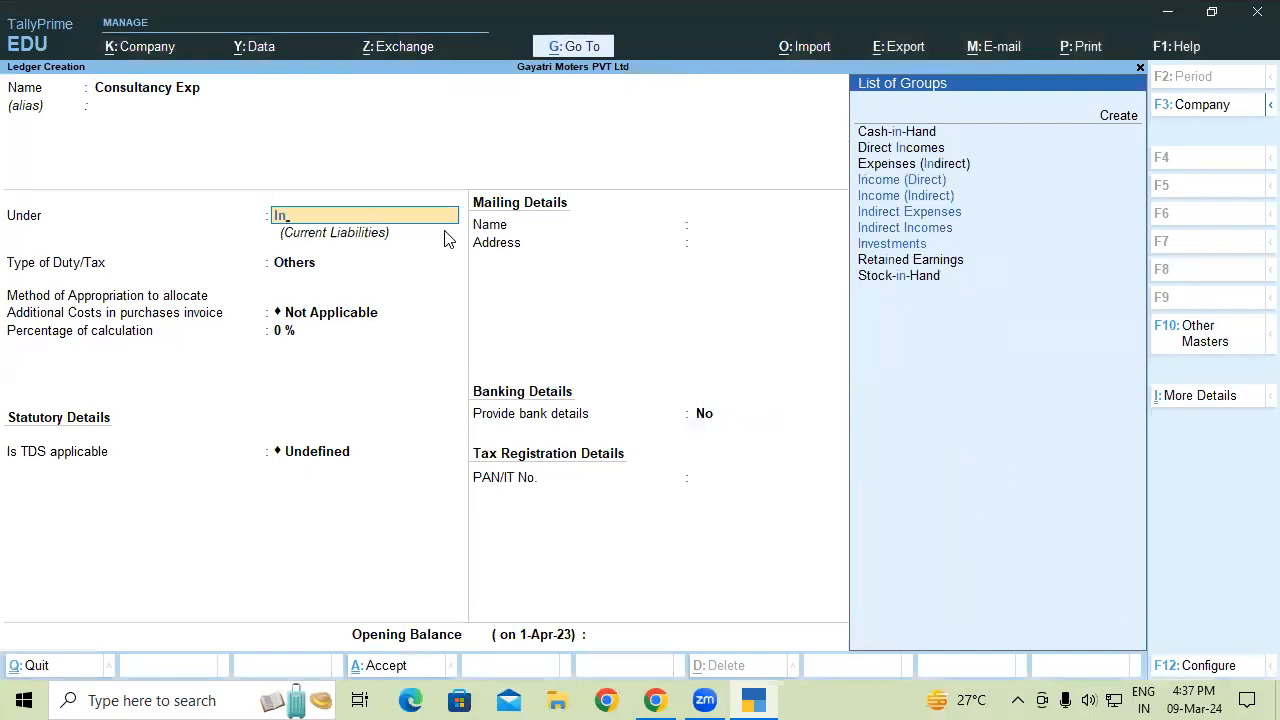
key("Up")
key("Up")
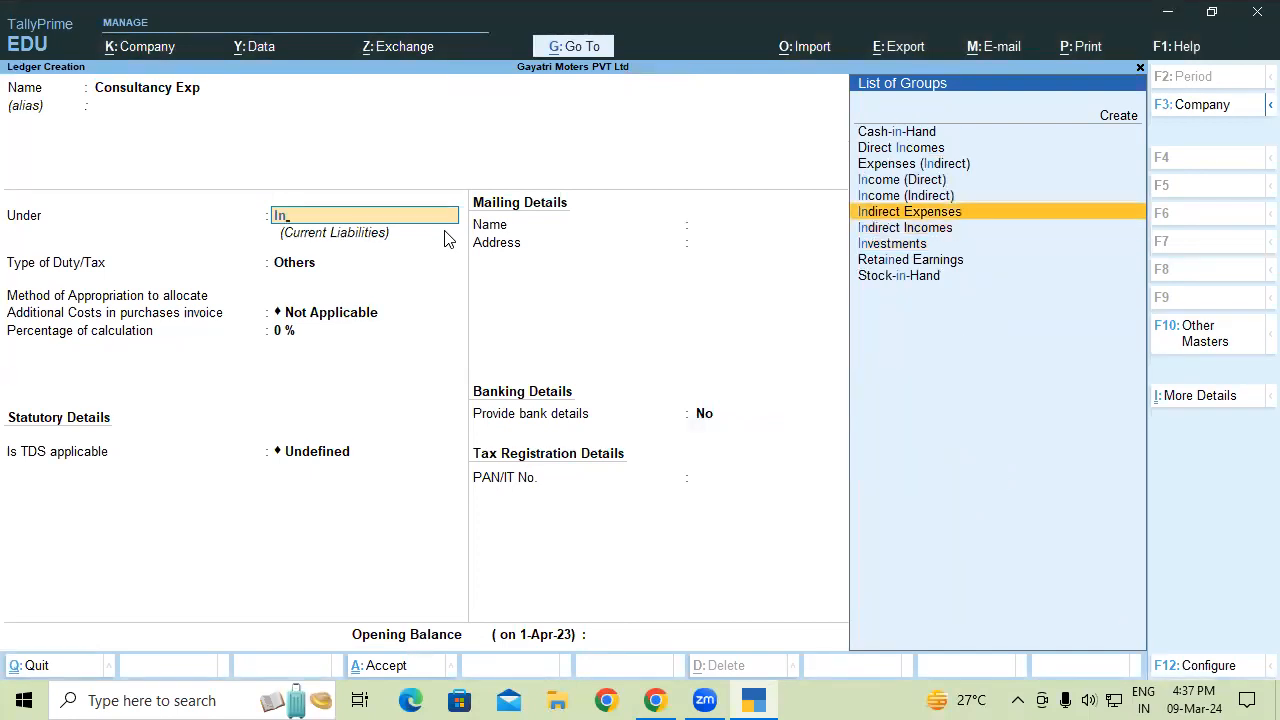
key("Return")
key("Return")
- Make TDS applicable to the Consultancy Exp ledger with nature of payment TDS on Professional & Technical Services, and save it
key("Return")
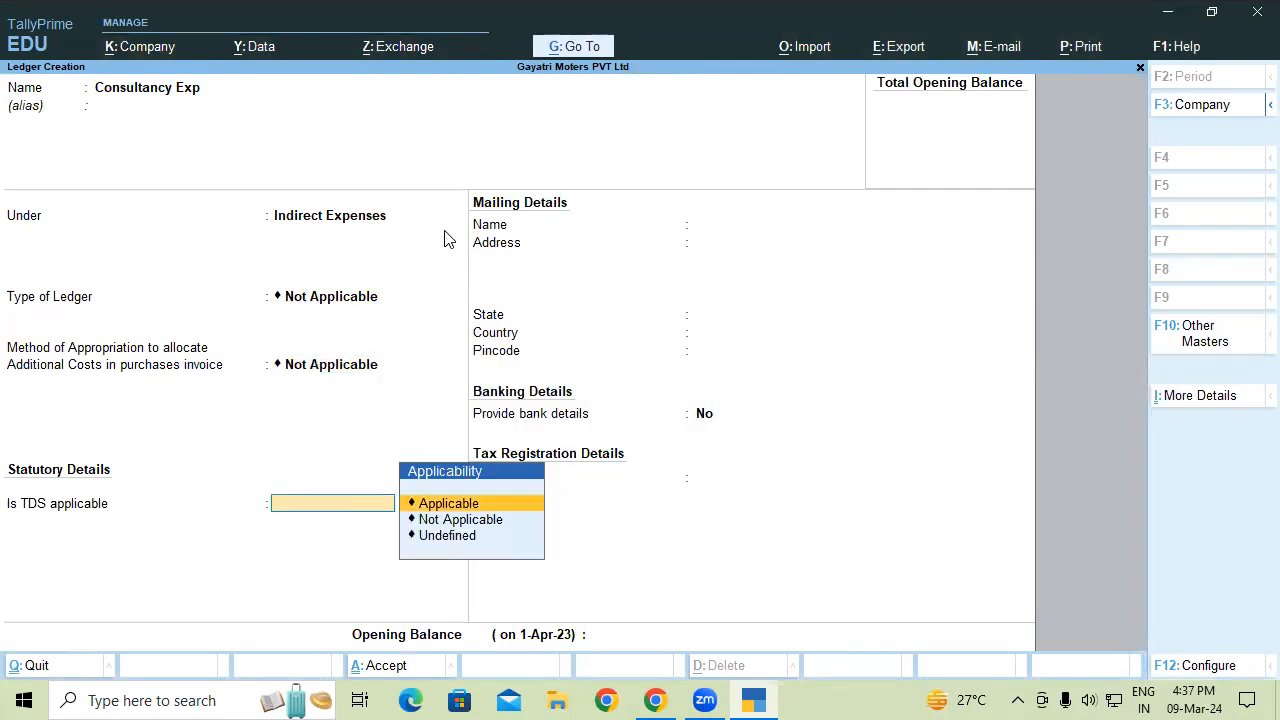
key("Return")
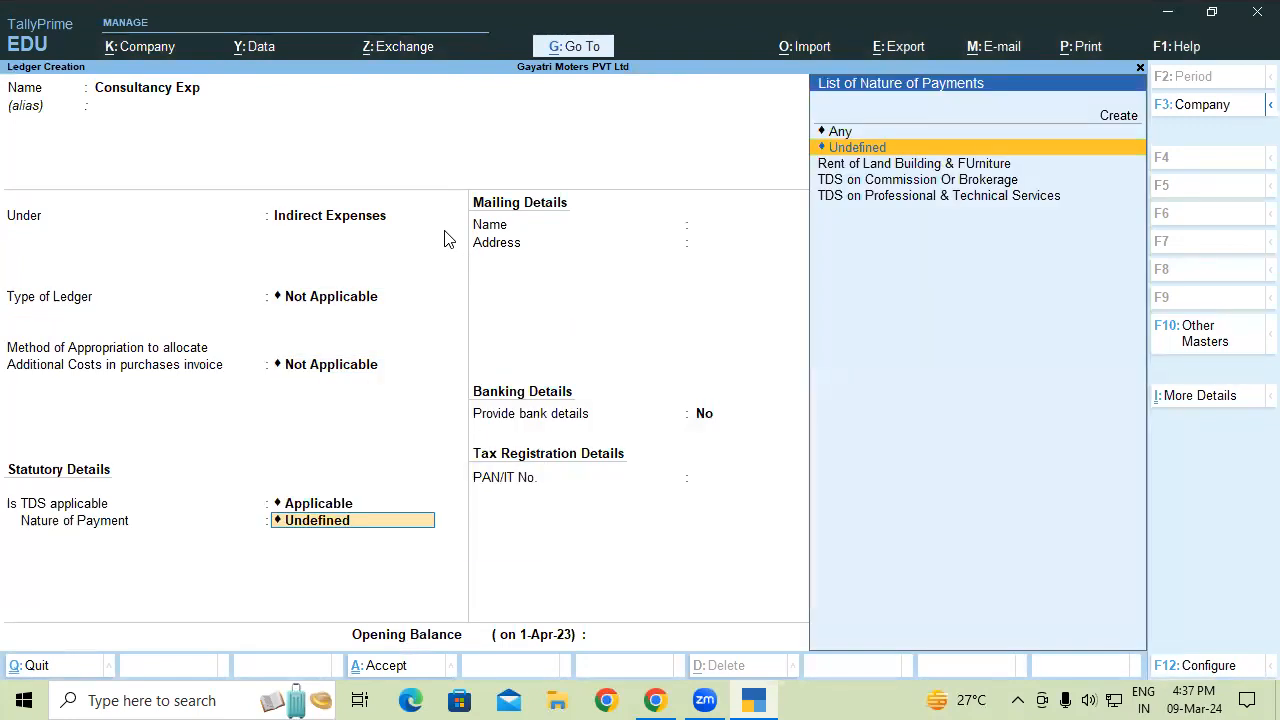
key("Down")
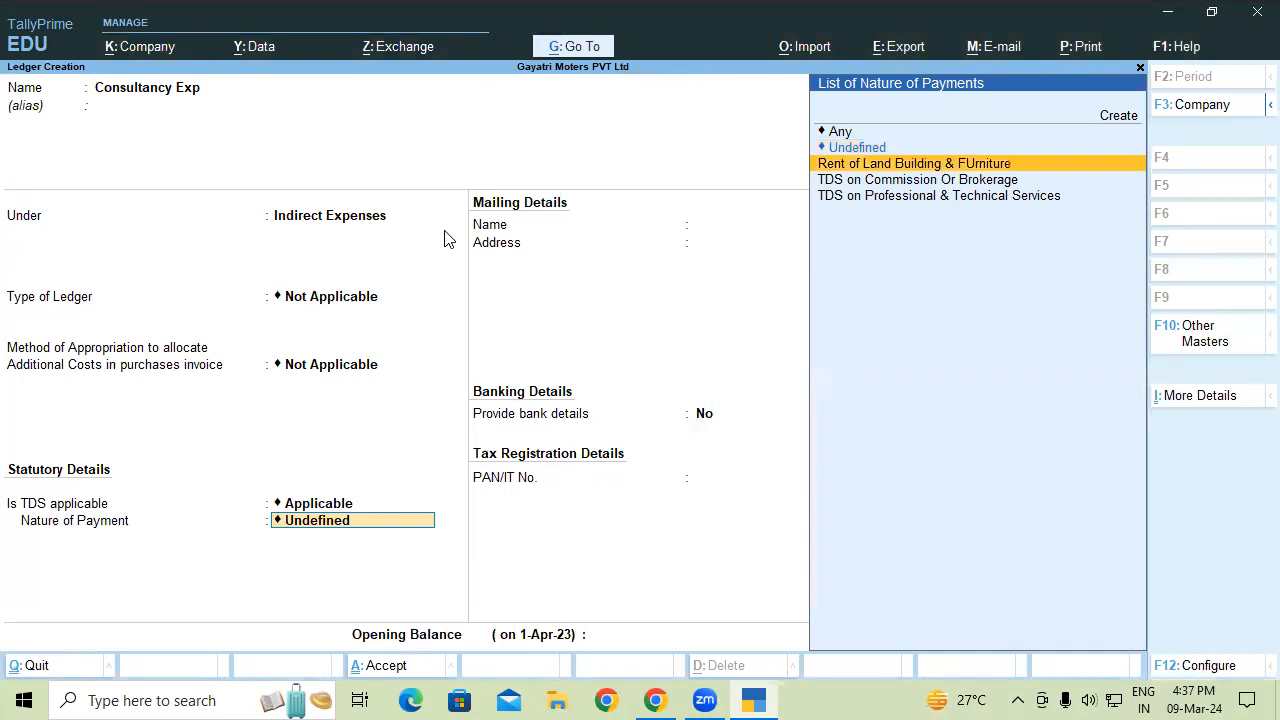
key("Down")
key("Down")
key("Return")
key("Return")
key("Return")
key("Return")
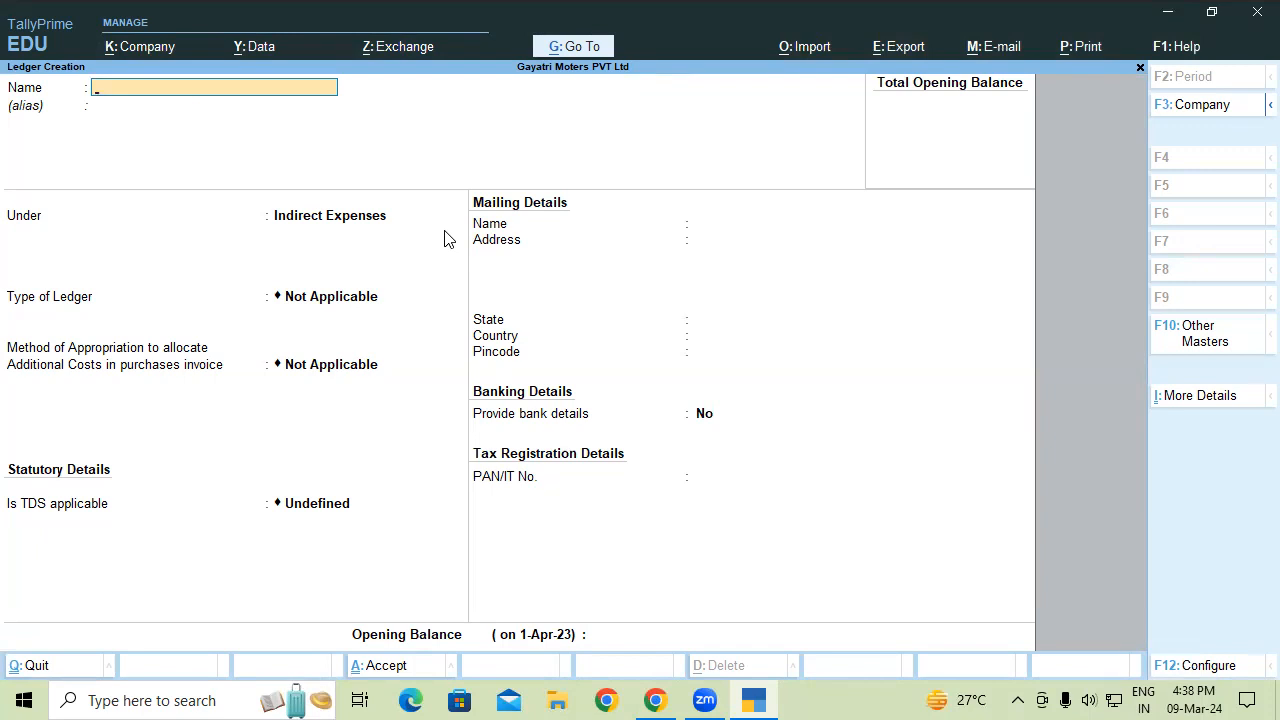
- Start another ledger named TDS on Profession & Technical Services under Duties & Taxes
type("TDS on Profession & Tec")
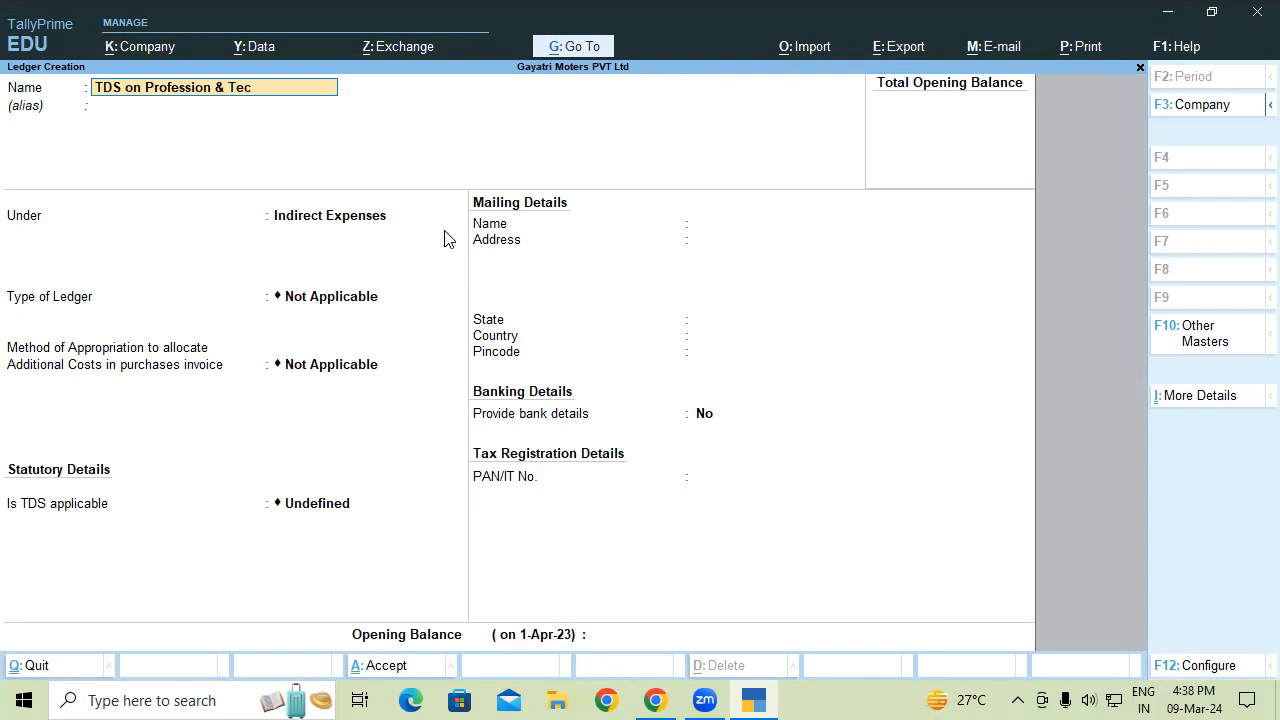
type("hnical Services")
key("Return")
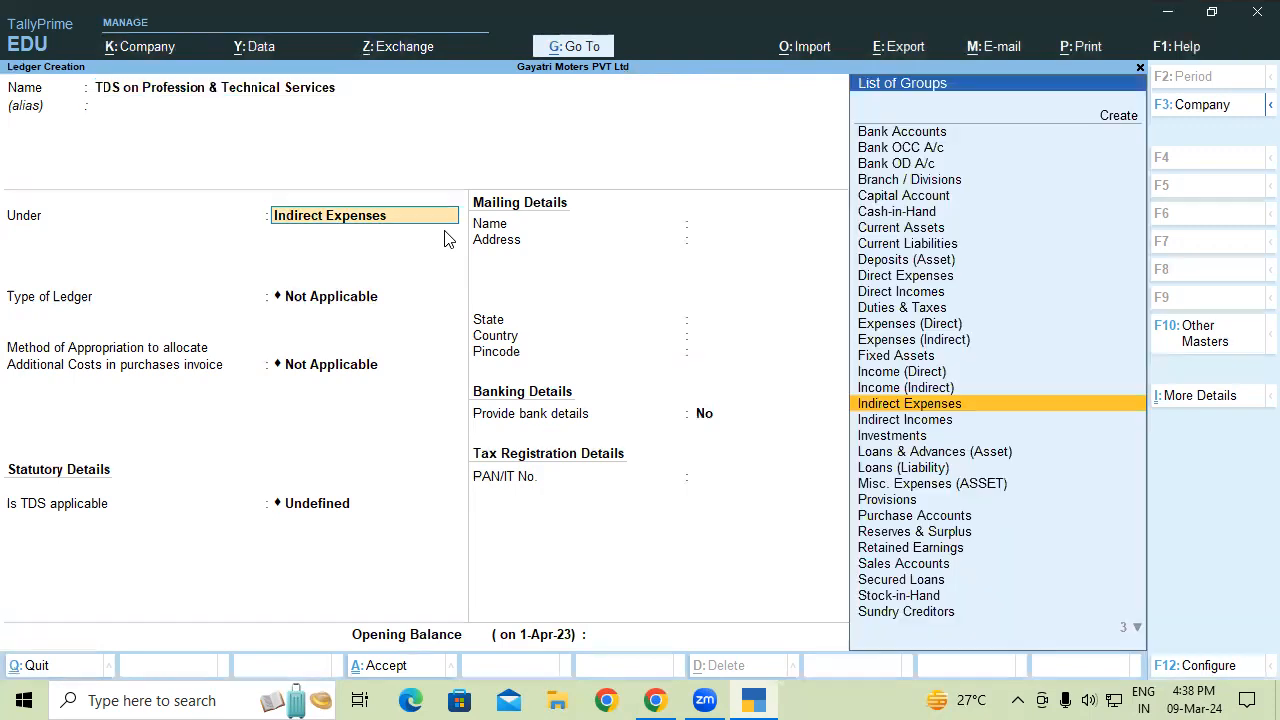
type("Duties & Taxes")
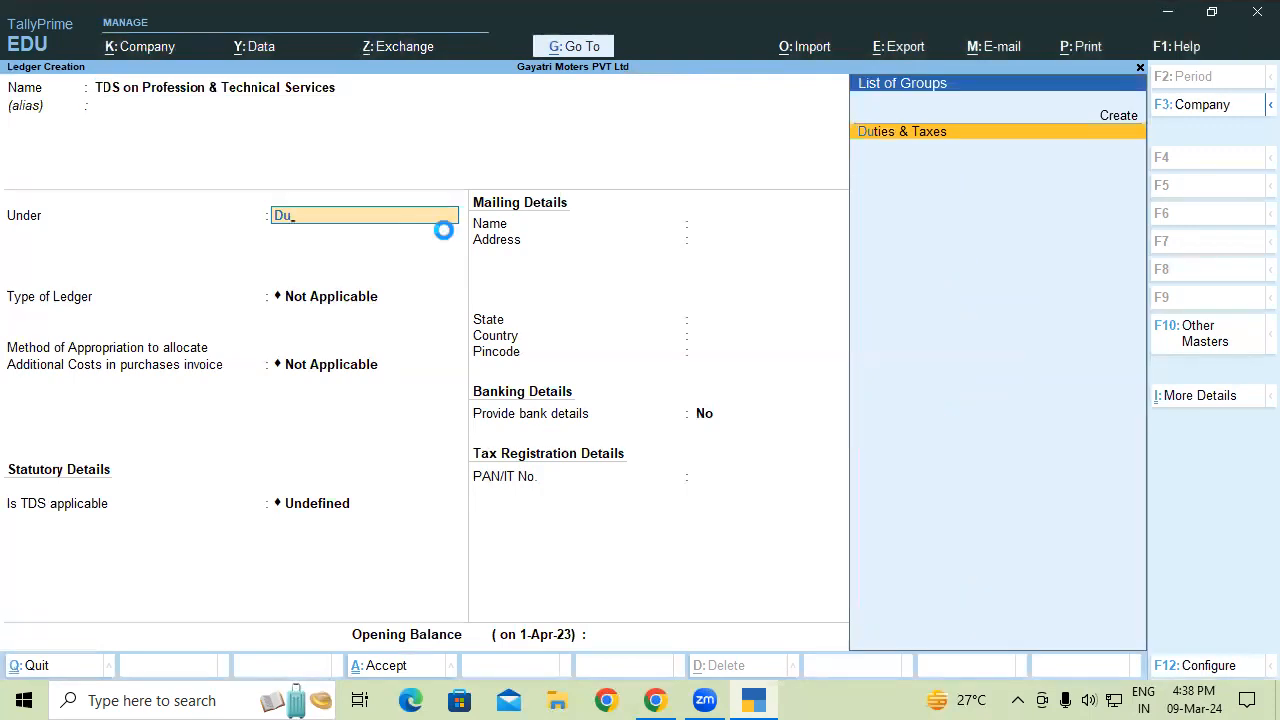
key("Return")
- Set the ledger's duty type to TDS and its nature of payment to TDS on Professional & Technical Services, and save it
key("Down")
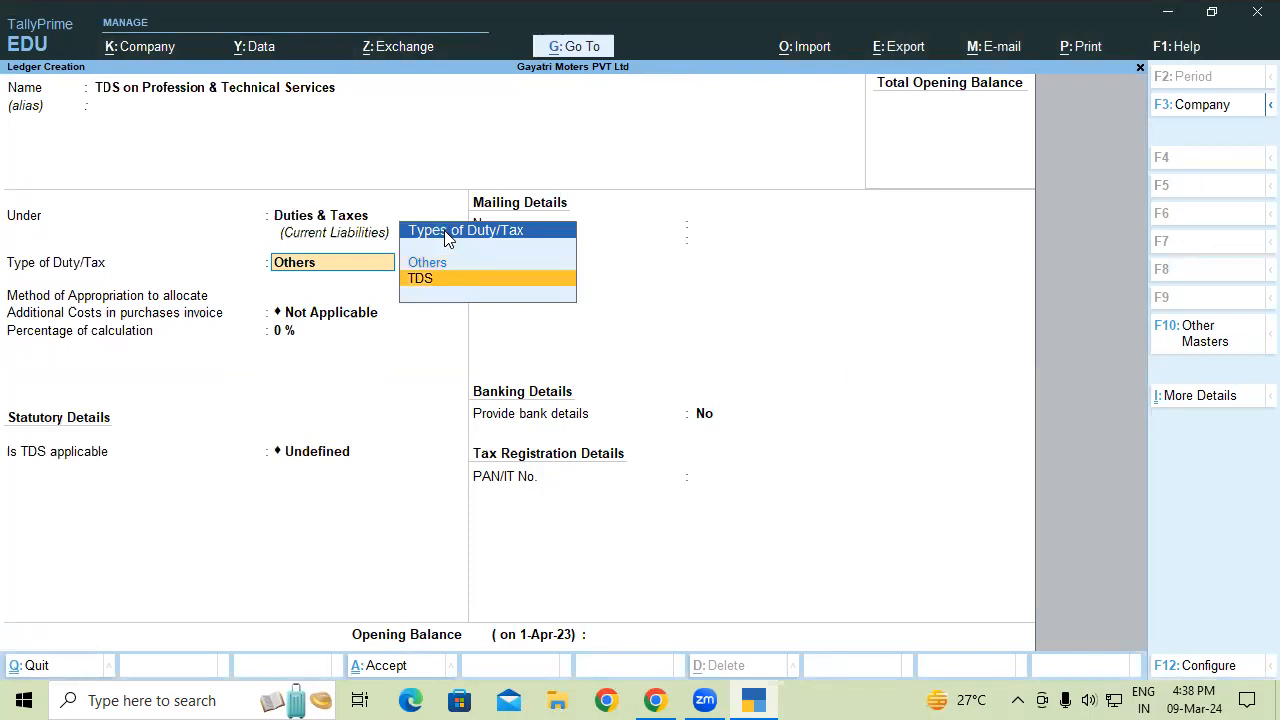
key("Return")
key("Return")
key("BackSpace")
key("Down")
key("Down")
key("Down")
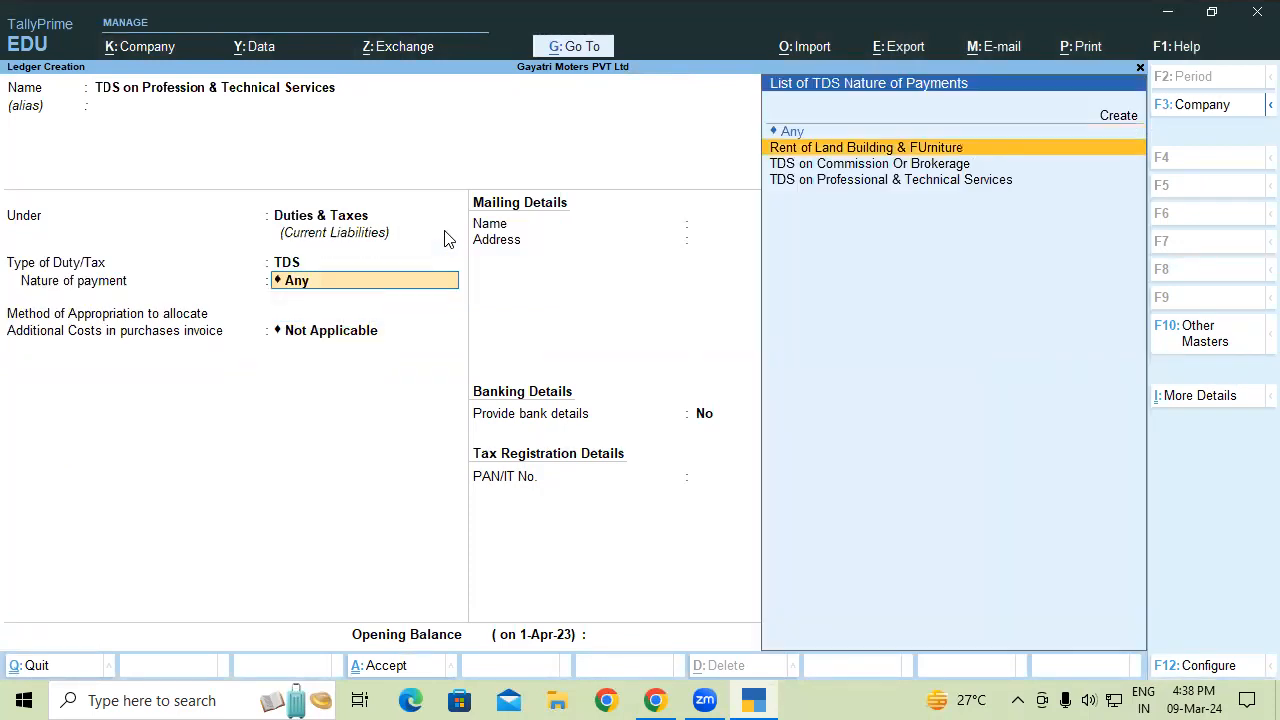
key("Return")
key("Return")
key("Return")
key("Return")
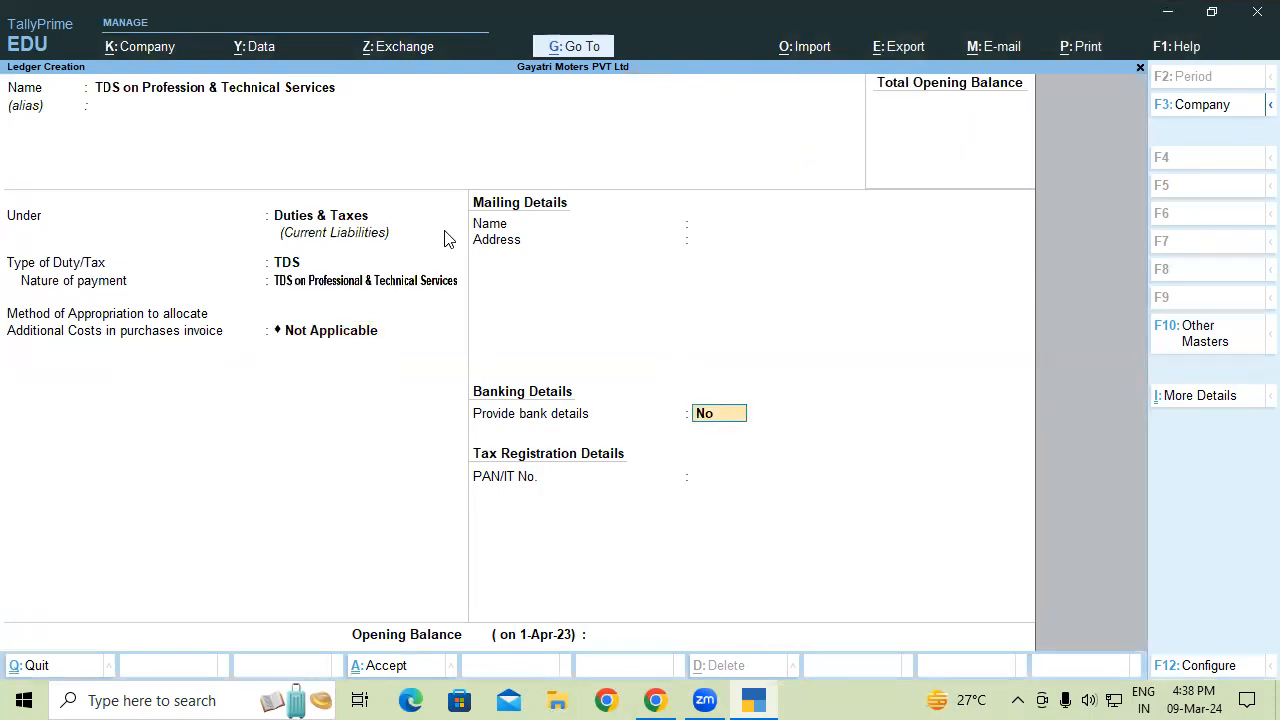
key("Return")
- Start a new journal voucher and debit the Consultancy Exp ledger with 1,14,000
key("Escape")
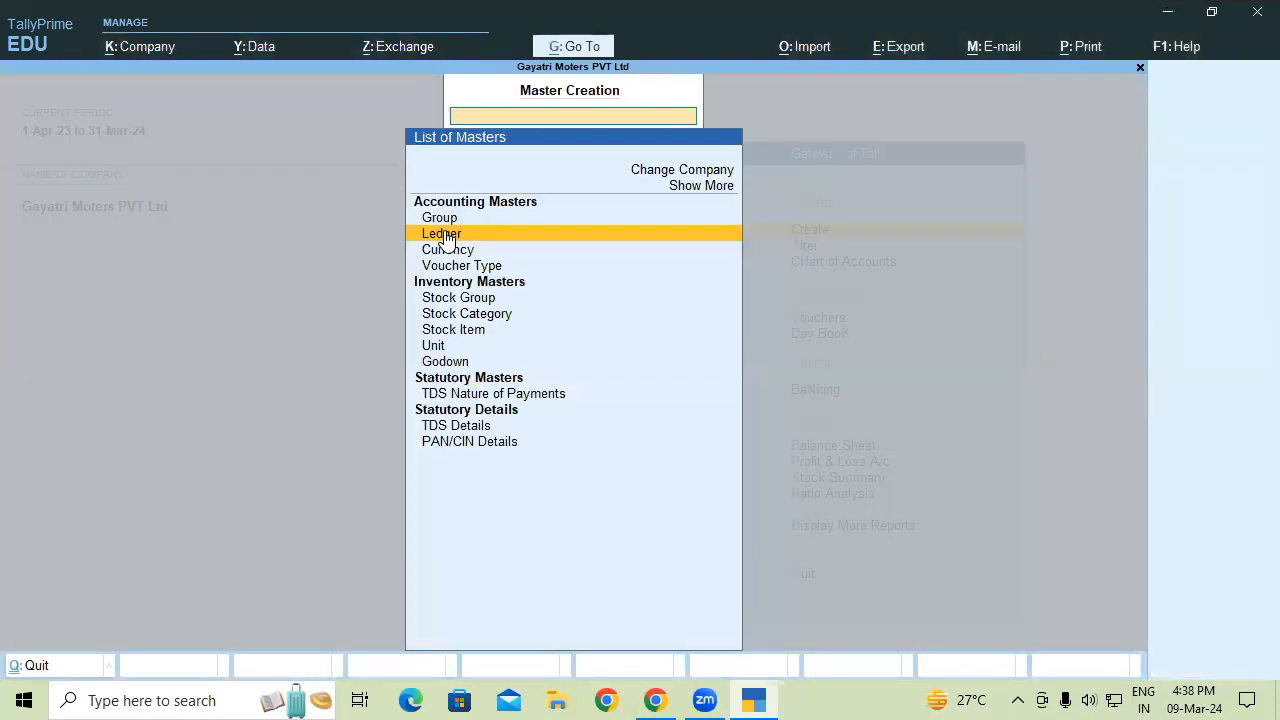
key("Escape")
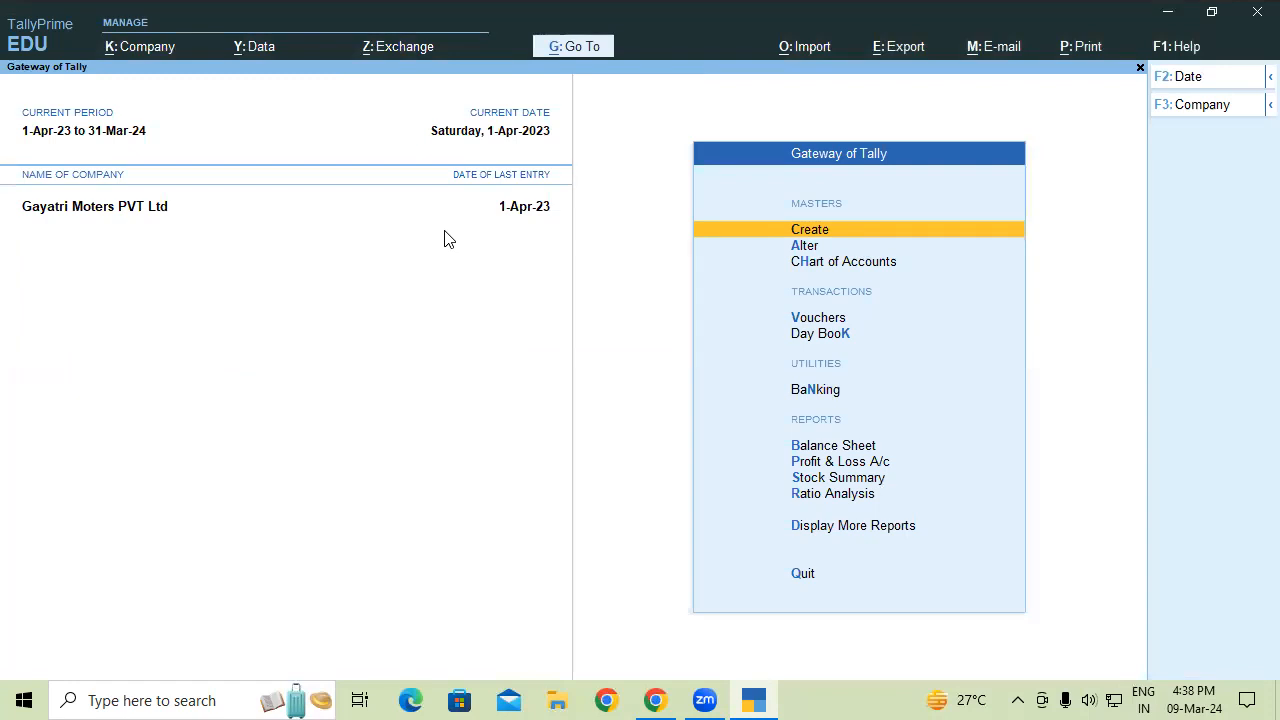
key("v")
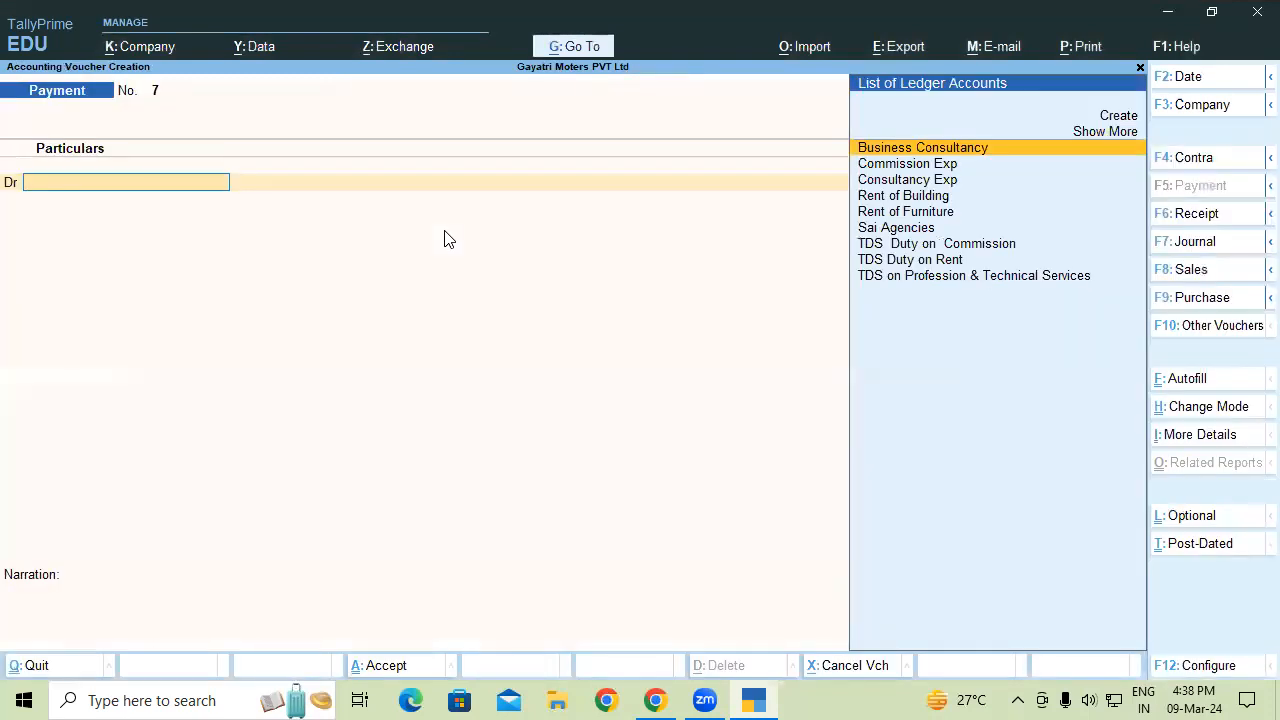
key("F7")
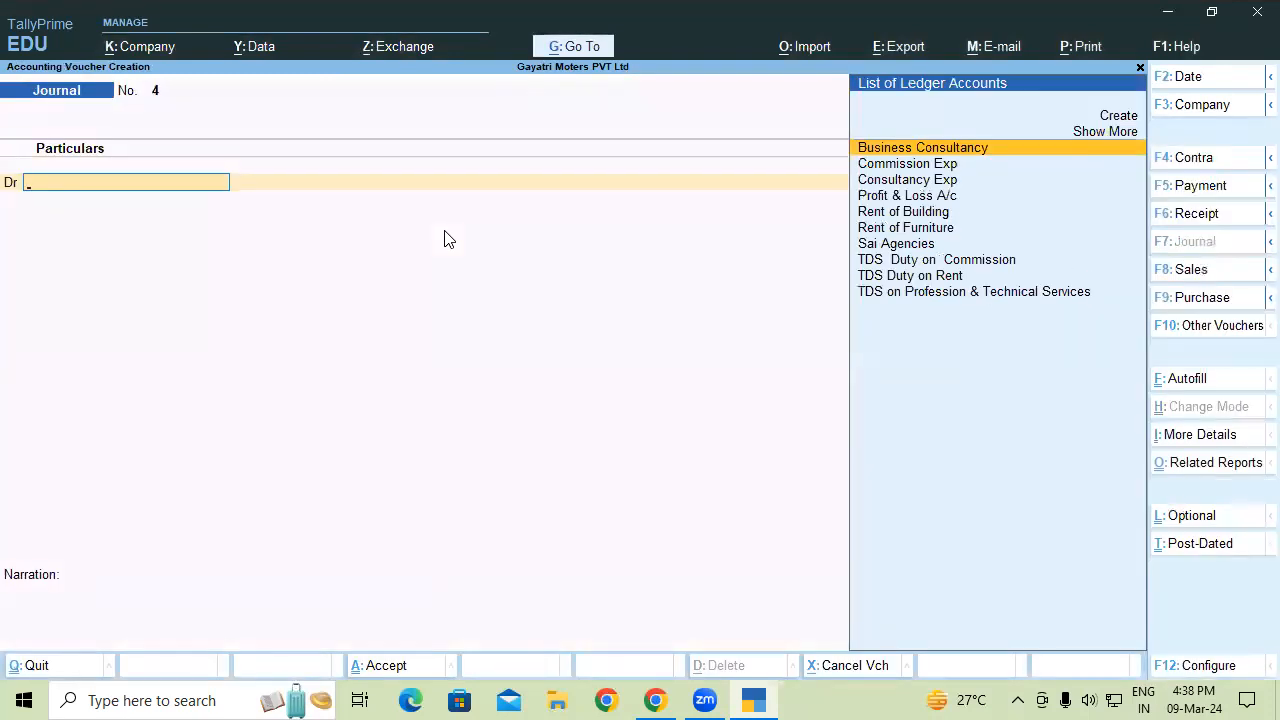
type("C")
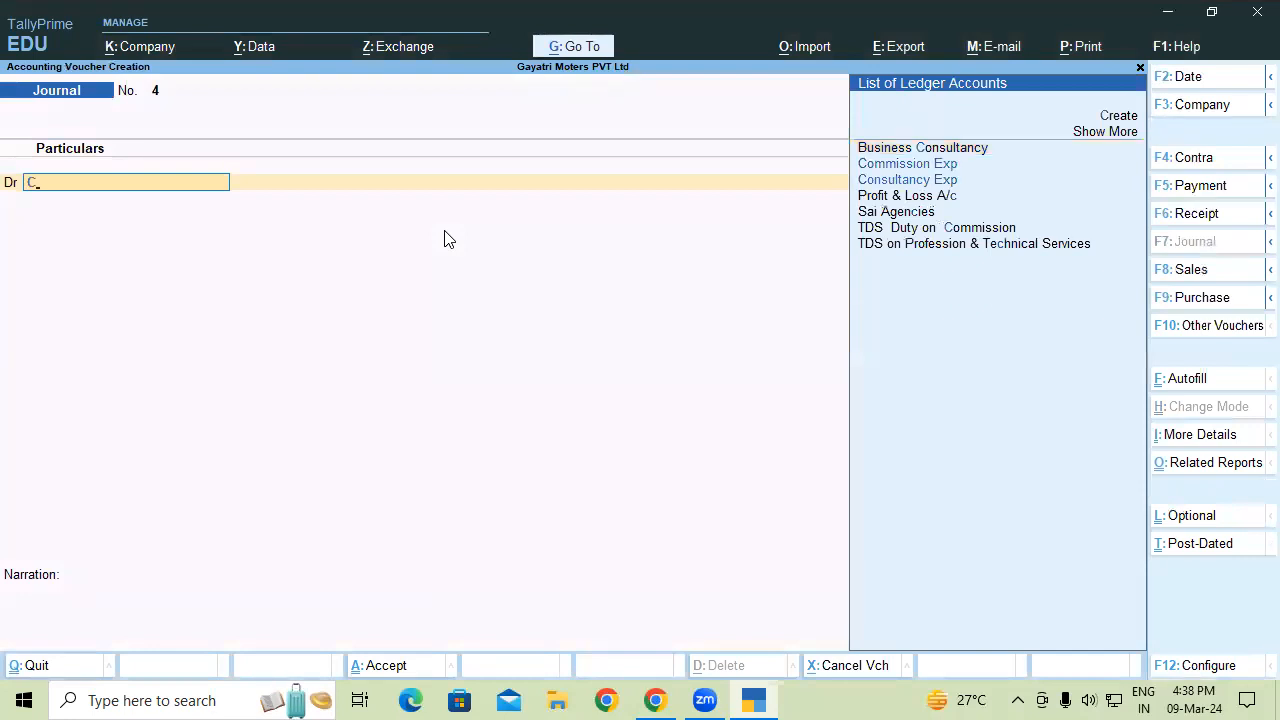
key("Down")
key("Return")
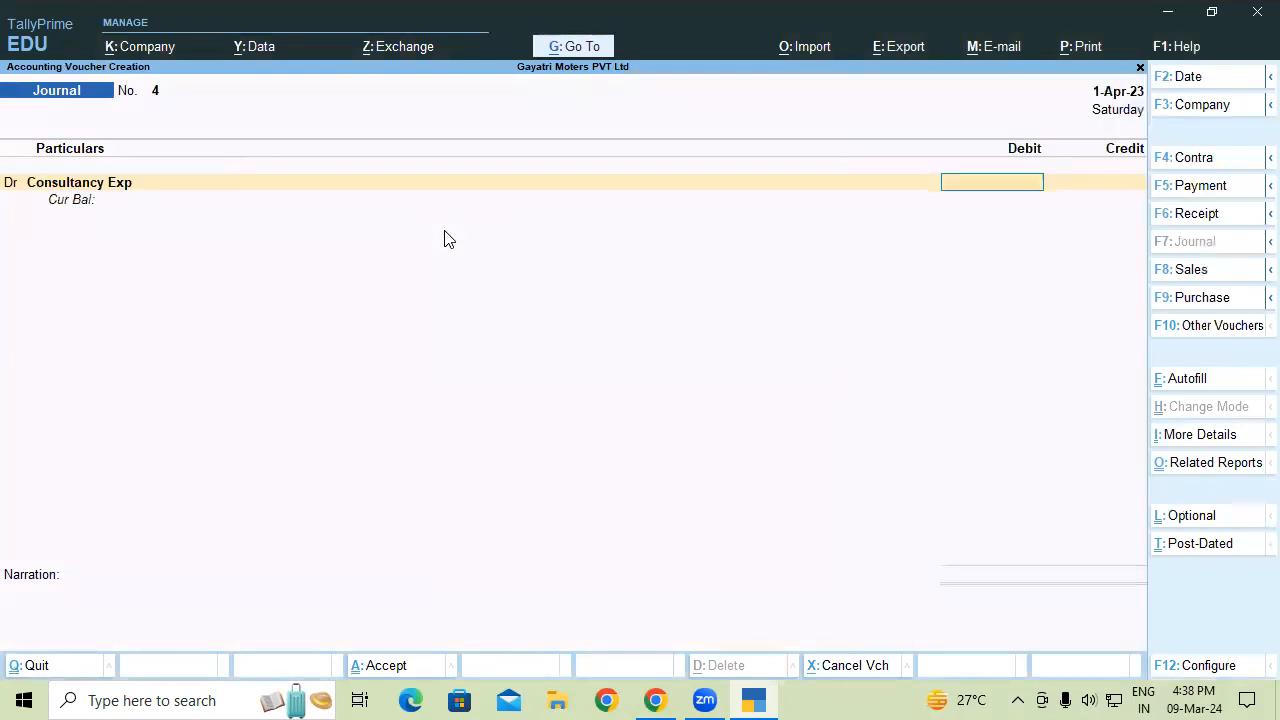
type("1,14,000")
key("Return")
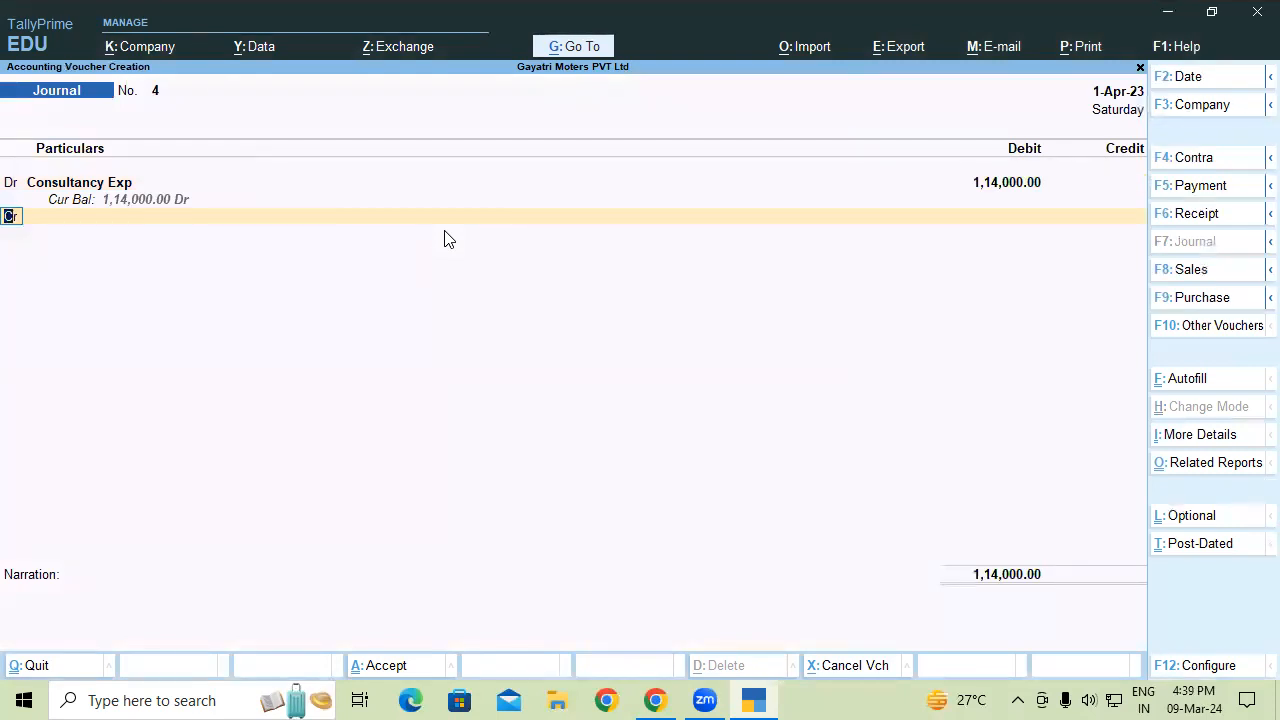
- Choose Business Consultancy as the party ledger credited in the journal voucher
key("Return")
type("B")
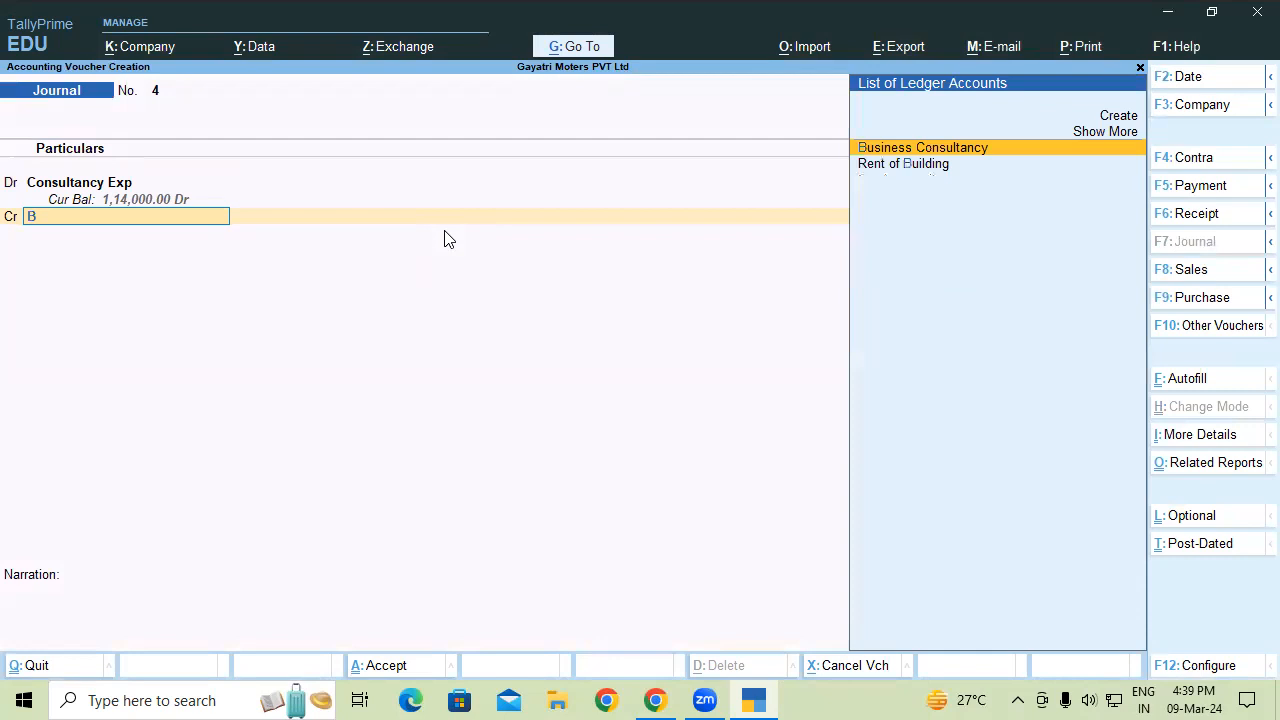
type("u")
key("Return")
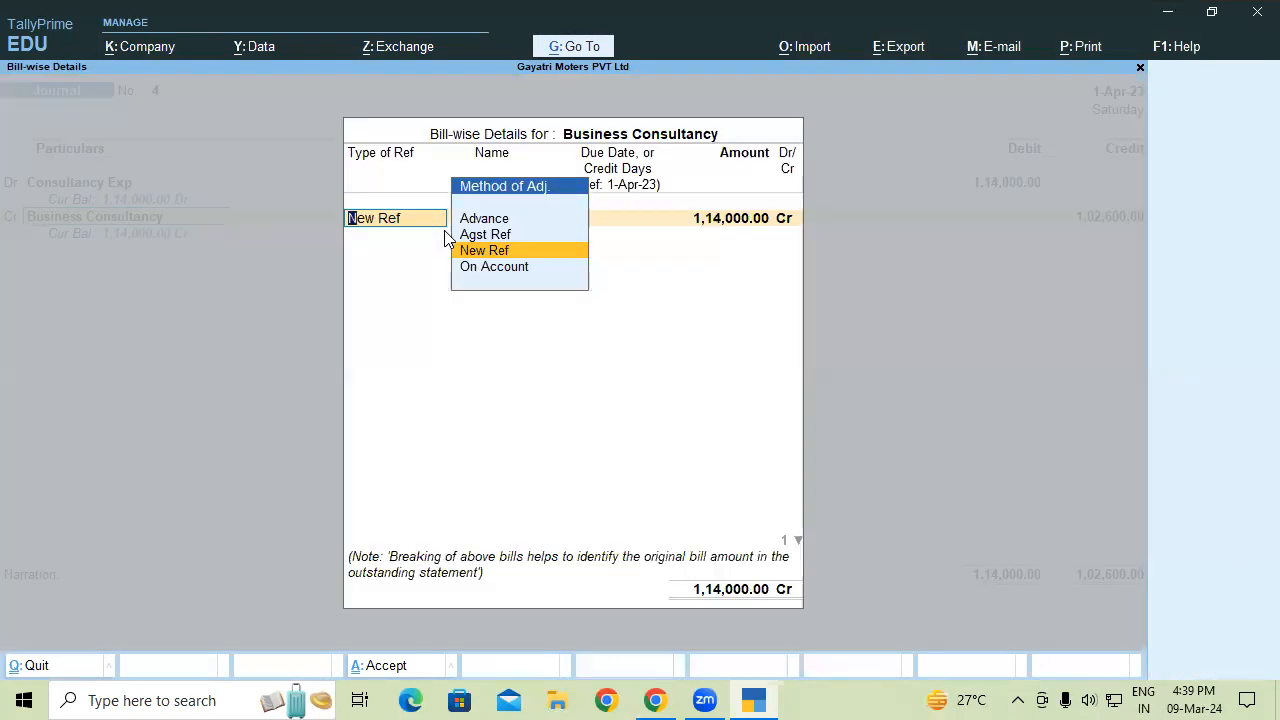
- Add a New Ref bill named Cons Exp for 1,14,000 Cr to Business Consultancy's bill-wise details
key("Return")
key("Return")
key("BackSpace")
key("BackSpace")
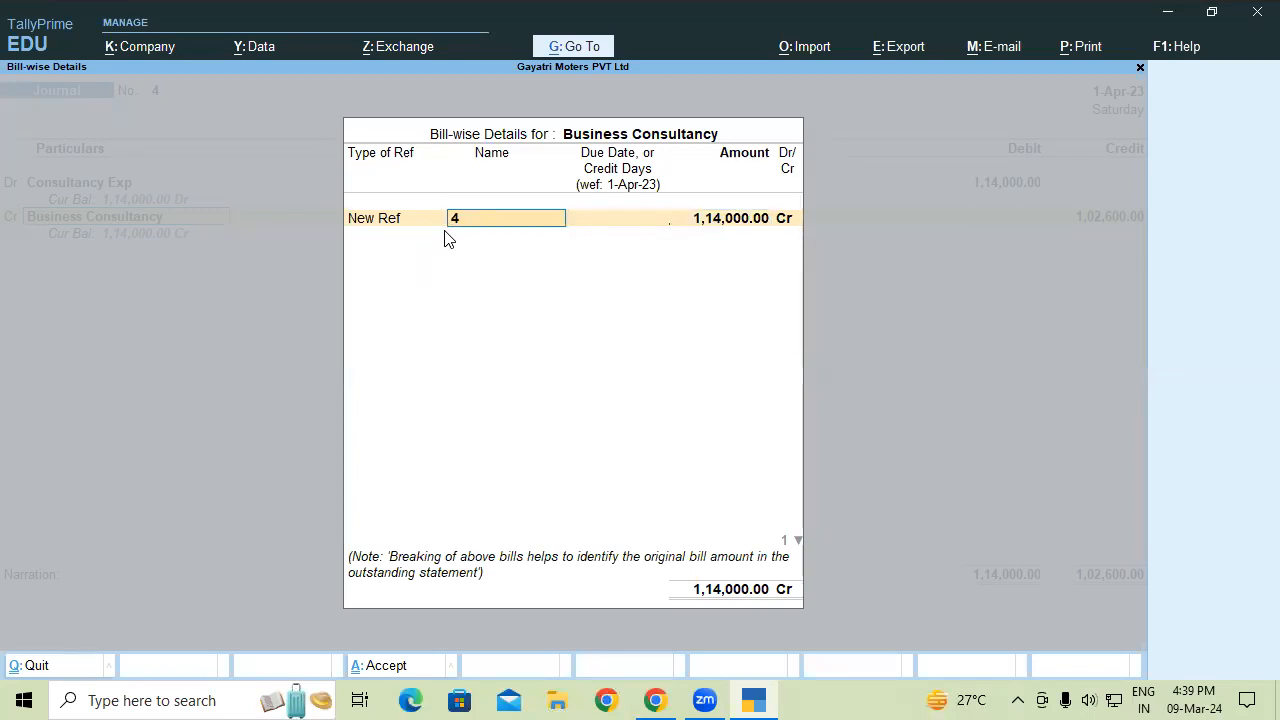
type("C")
type("ons")
type(" ec")
key("BackSpace")
key("BackSpace")
type("Exp")
key("Return")
key("Return")
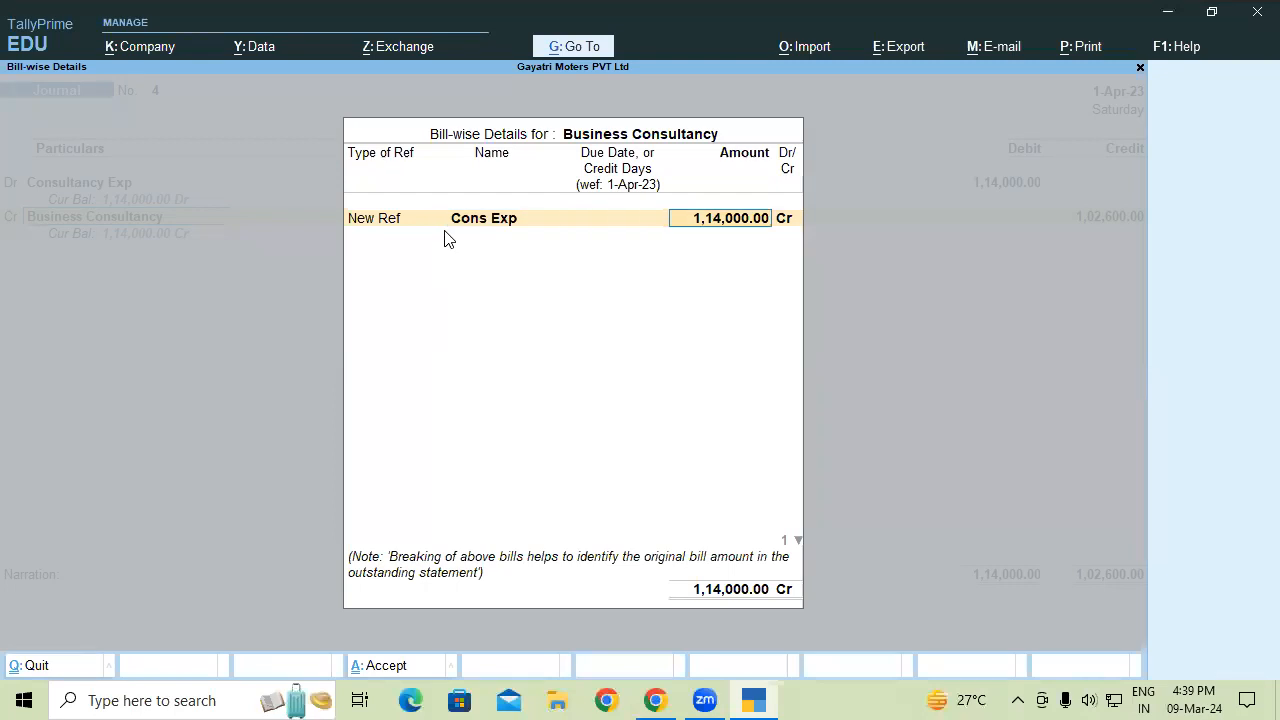
key("Return")
key("Return")
- Add a second New Ref bill named TDS on Cons Exp for 11,400 Dr and finish the bill-wise details
key("Return")
type("TDS o")
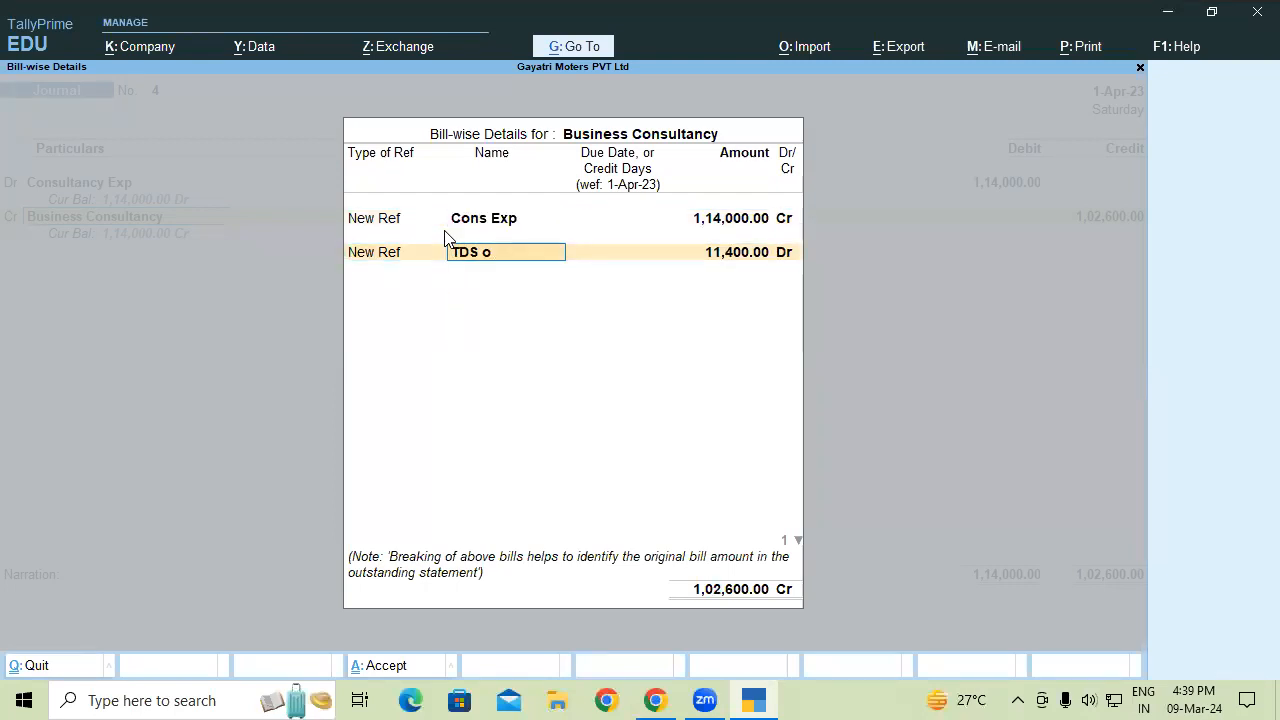
type("n Cons Exp")
key("Return")
key("Return")
key("Return")
key("Return")
key("Return")
- Credit the TDS on Profession & Technical Services ledger with 11,400 and save the journal voucher
key("Return")
type("Tds")
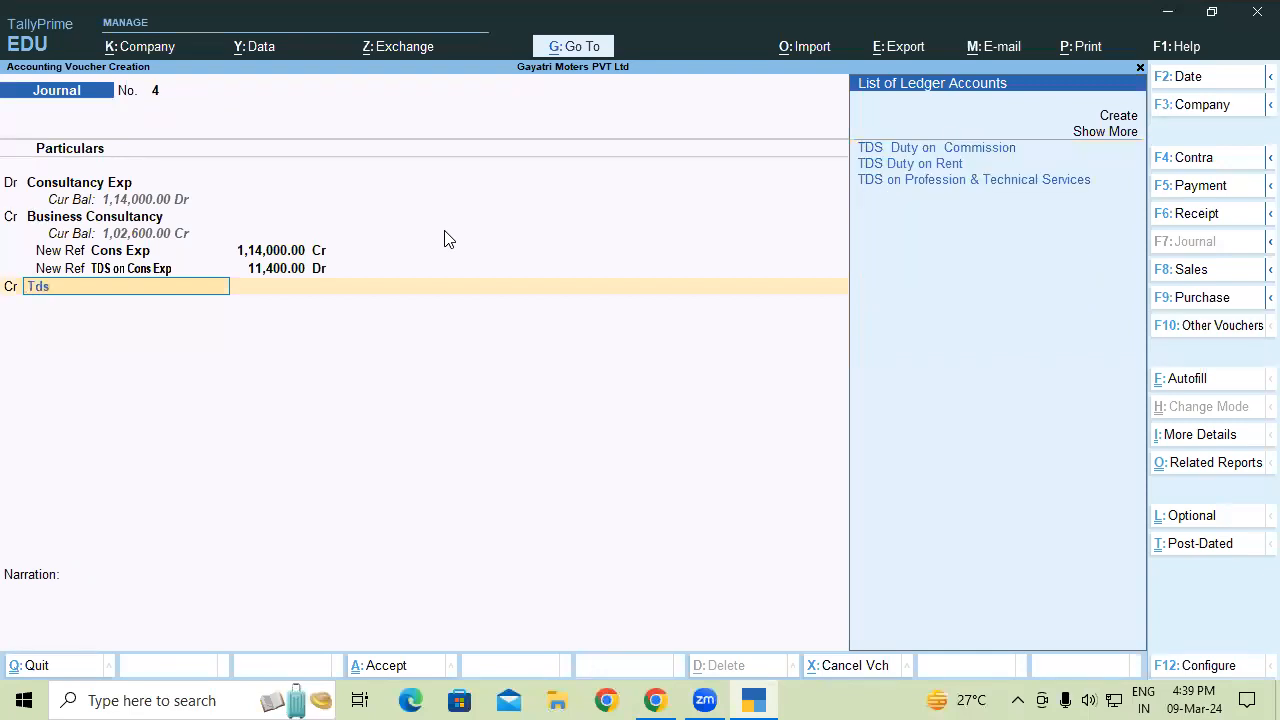
key("Down")
key("Down")
key("Return")
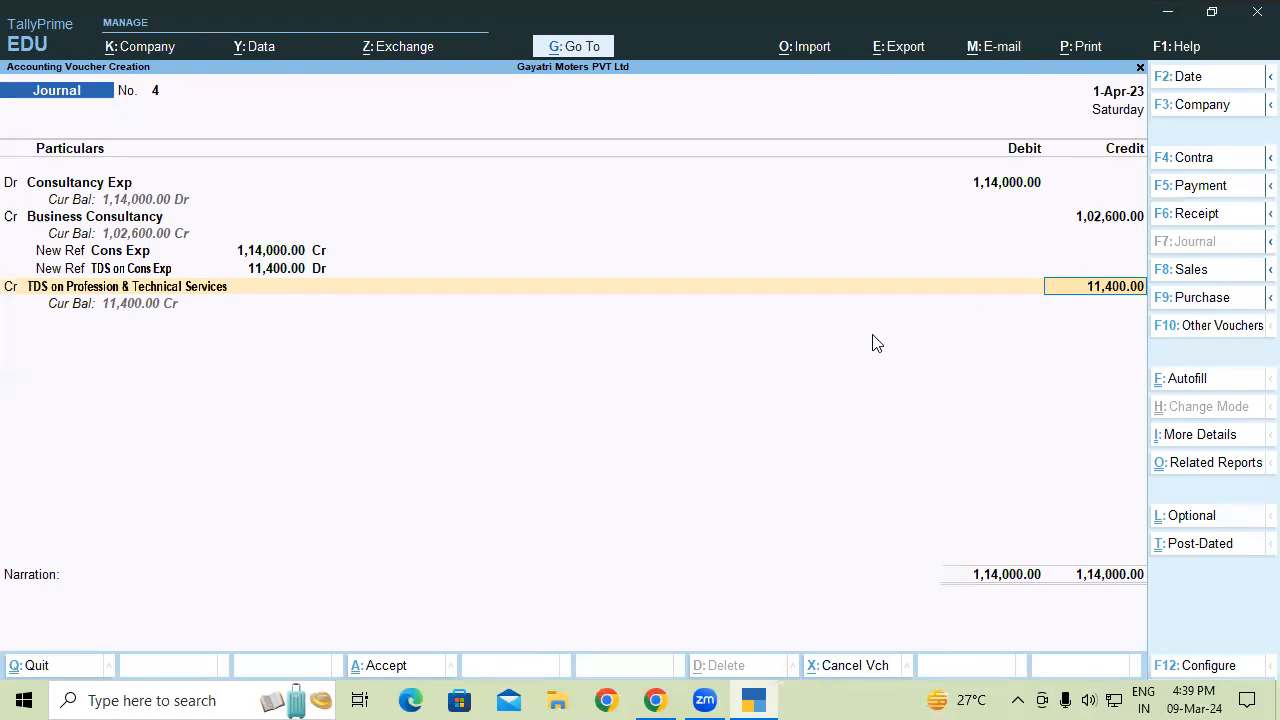
key("Return")
key("Return")
key("Return")
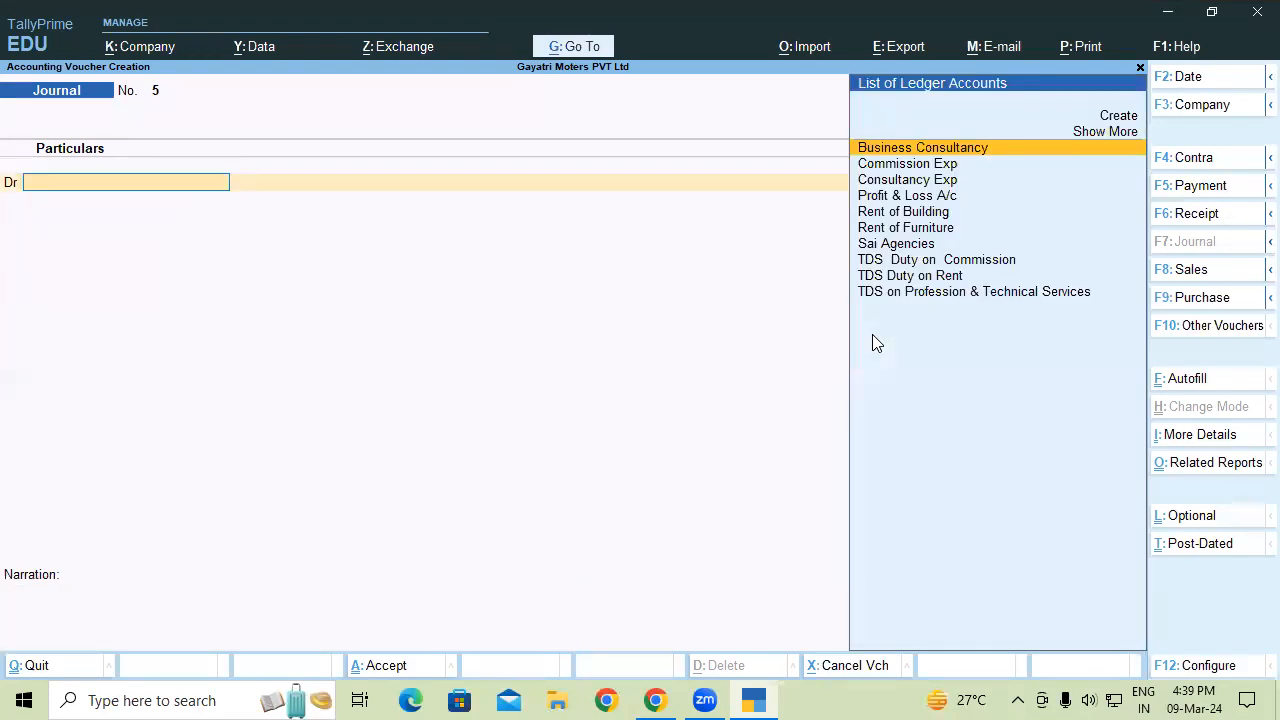
- Start a payment voucher debiting Business Consultancy with 1,02,600 as an Agst Ref to the Cons Exp bill
key("F5")
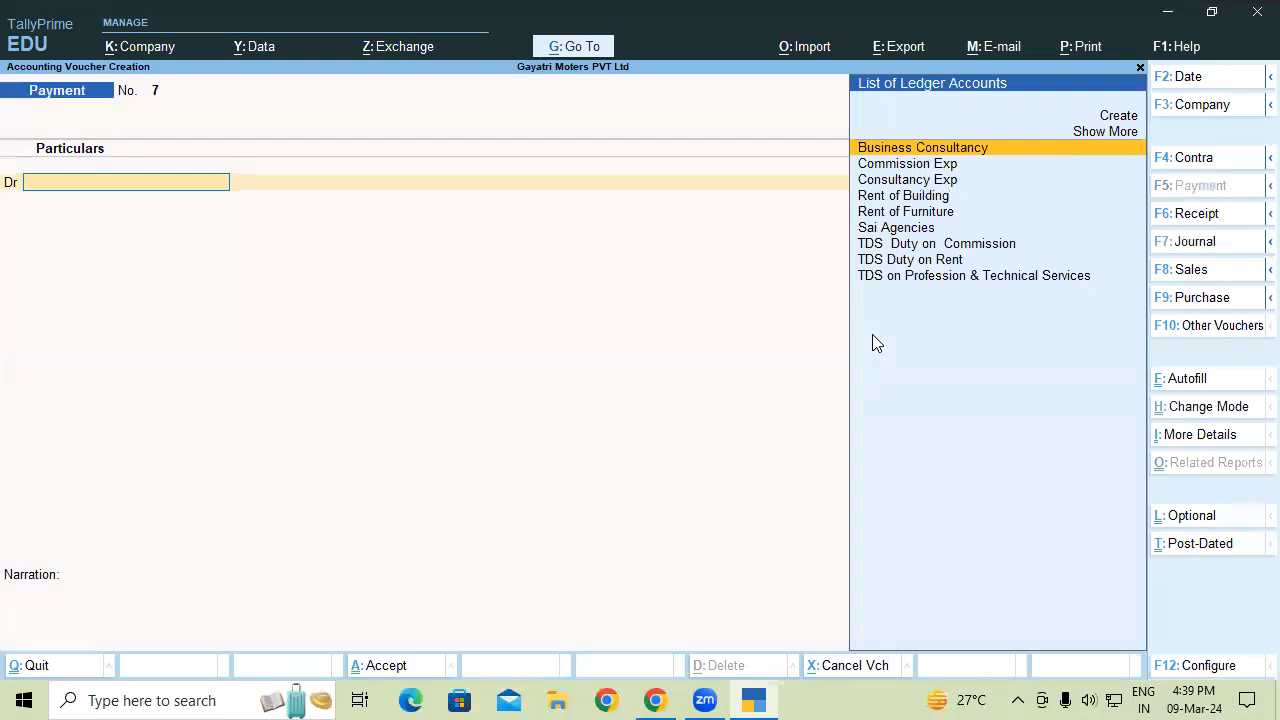
key("Return")
key("Return")
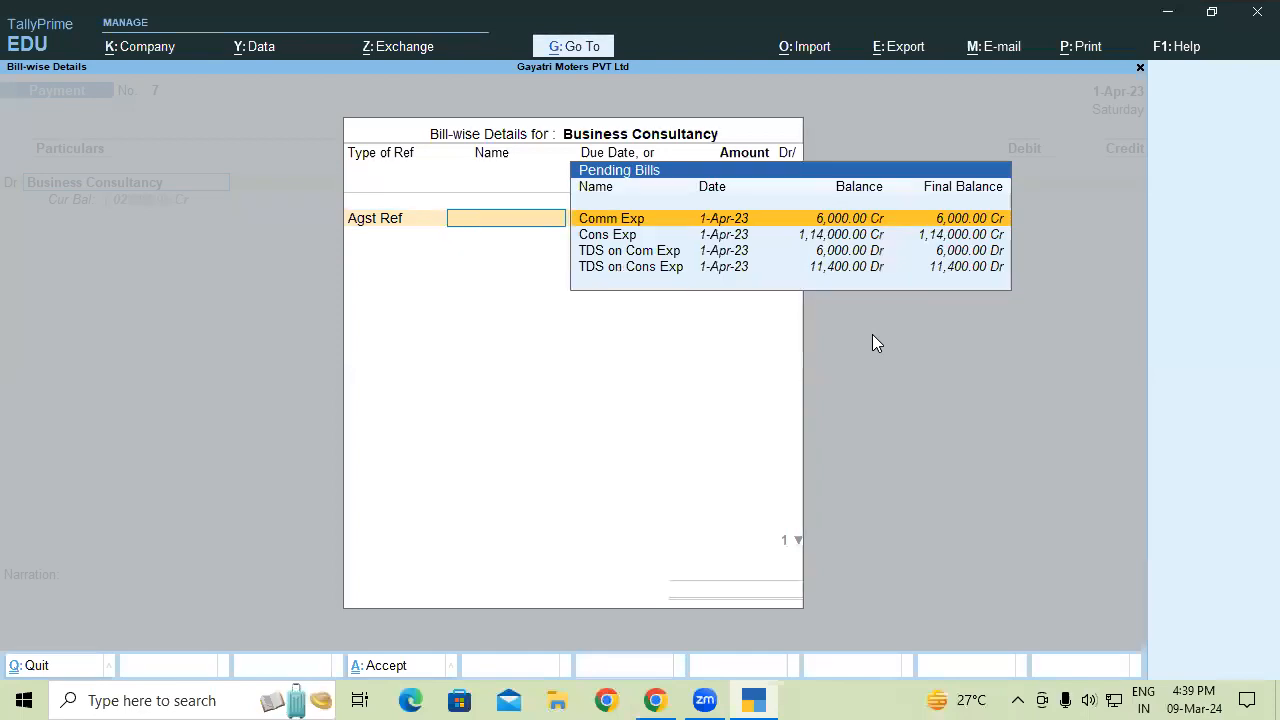
key("Down")
key("Return")
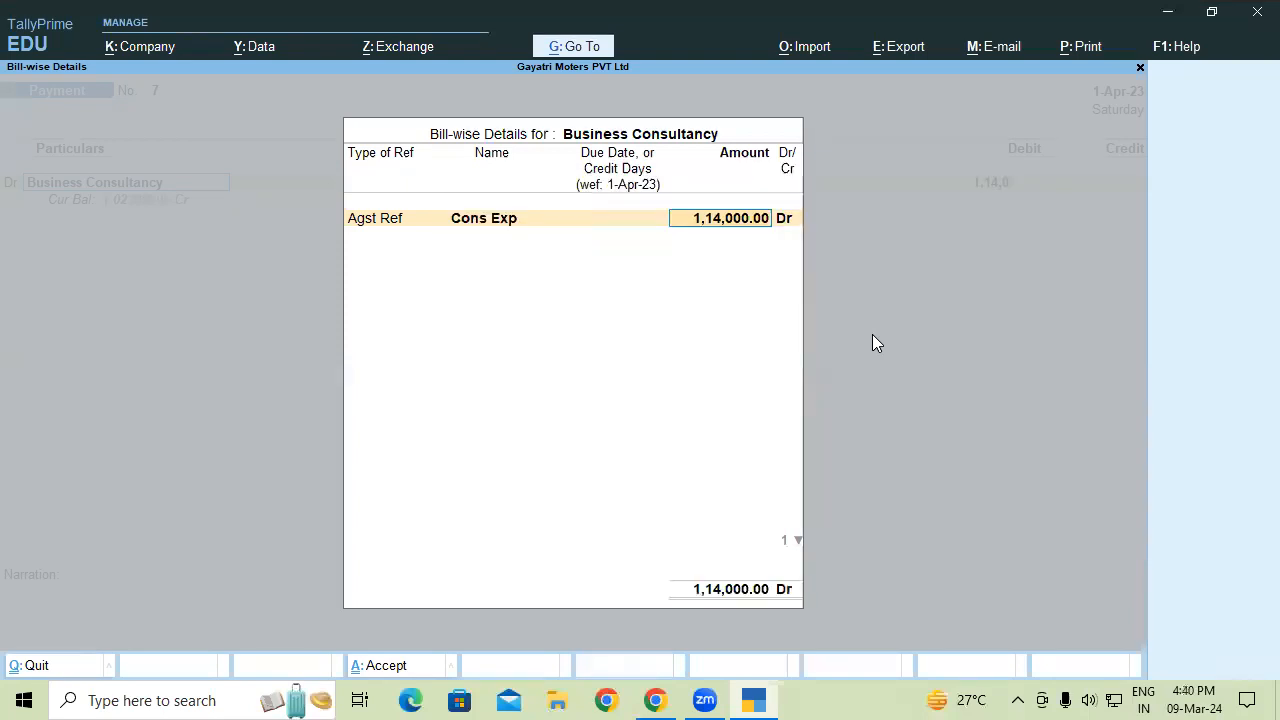
type("1,02,600")
key("Return")
key("Return")
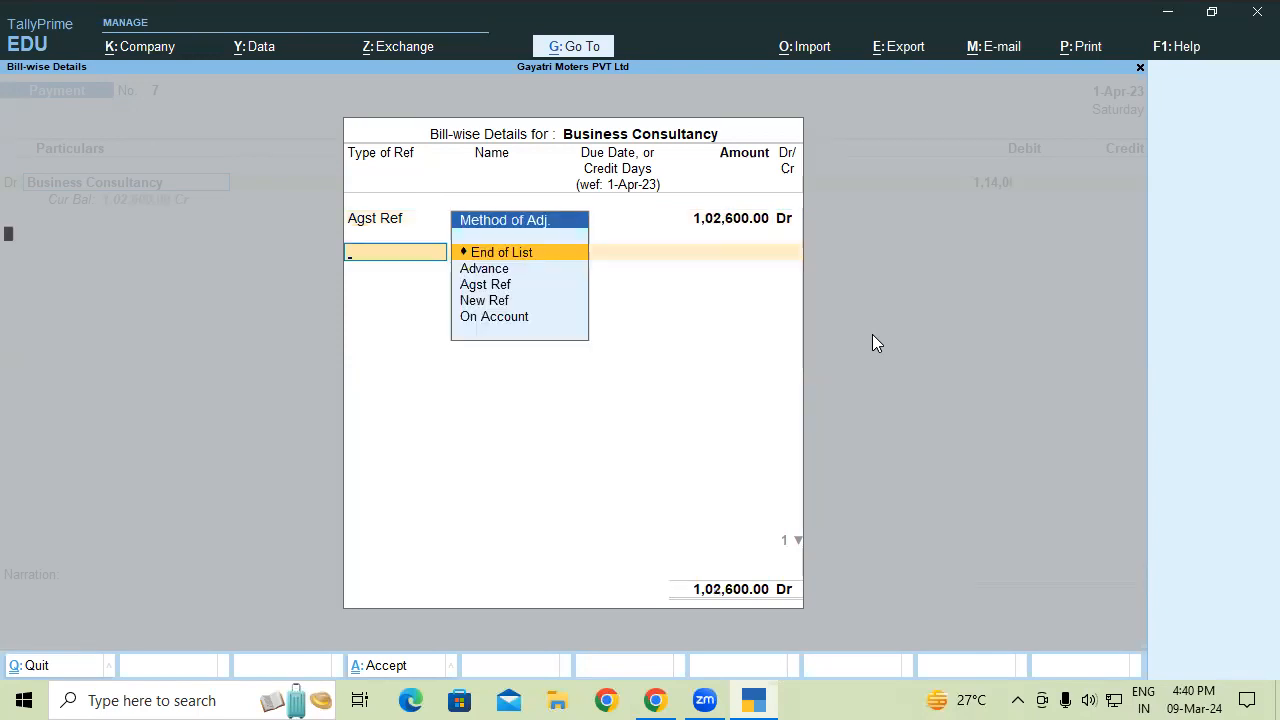
key("Return")
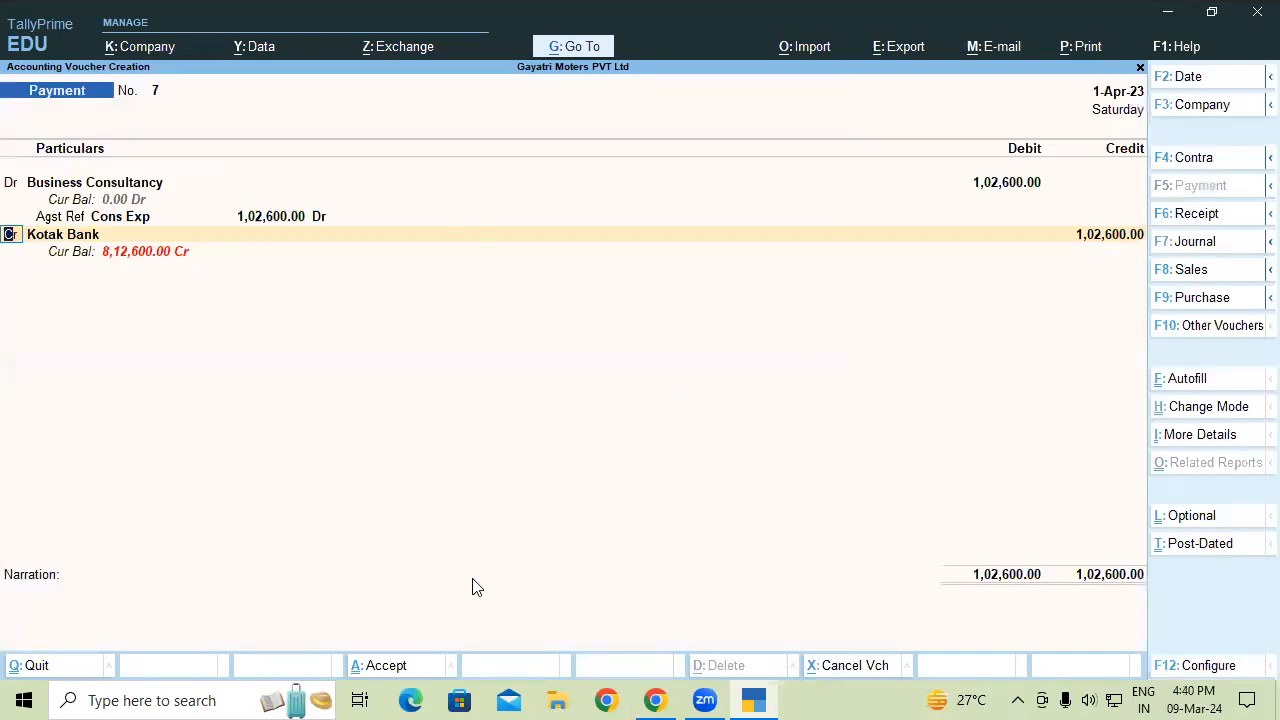
- Credit Kotak Bank with 1,02,600 by cheque, leaving the instrument number blank, and save the payment voucher
key("Return")
key("Return")
key("Return")
key("Return")
key("Return")
key("Return")
key("Return")
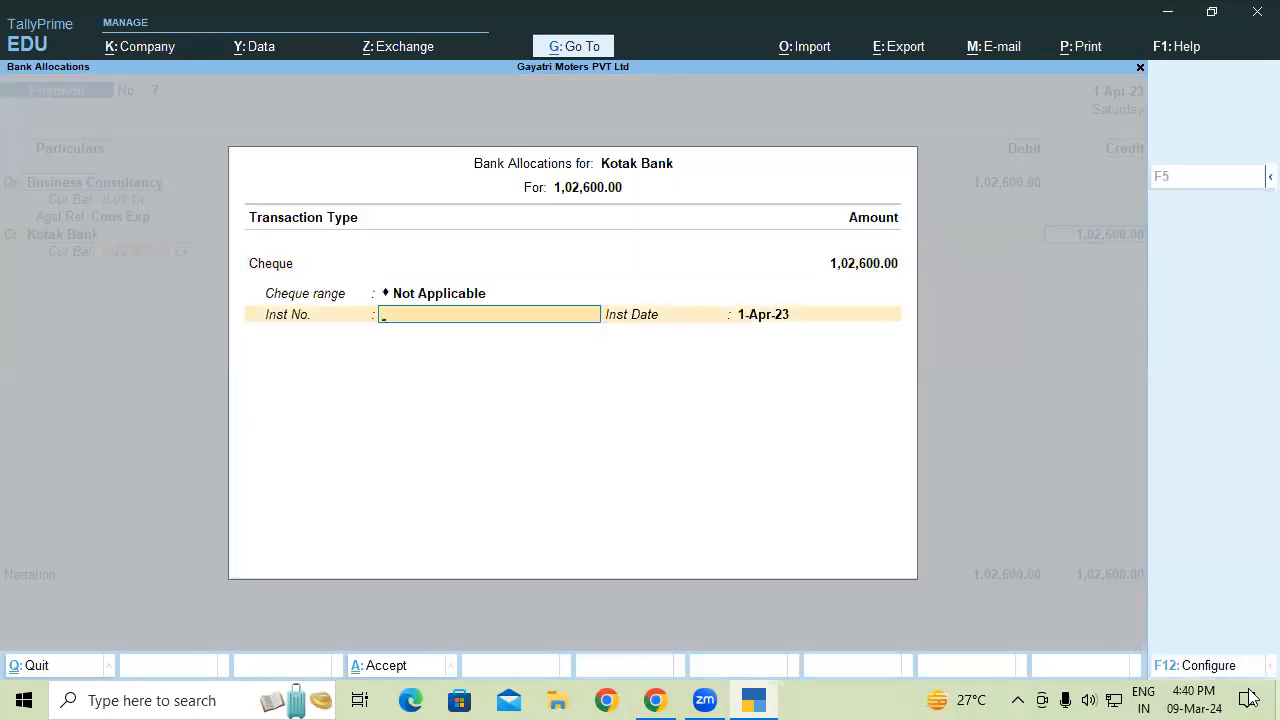
key("Return")
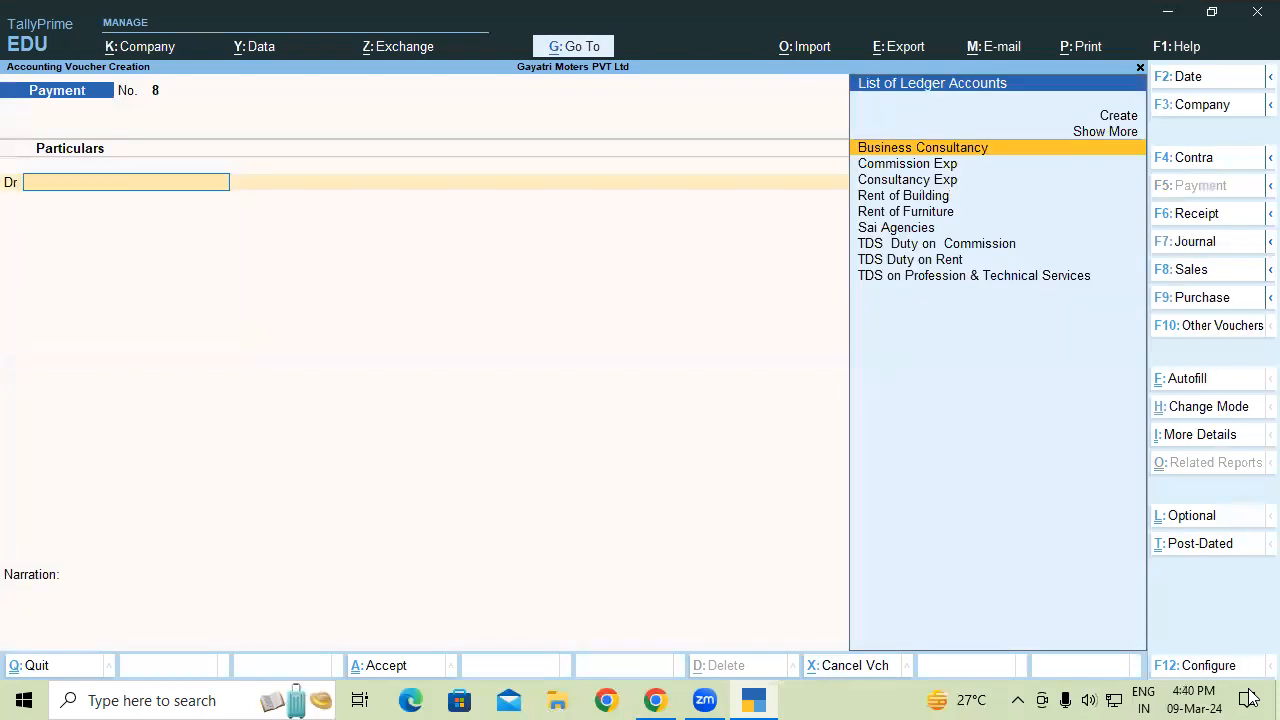
- In the new payment voucher, debit TDS on Profession & Technical Services with 11,400 against reference Jrnl / 4 / 10
type("C")
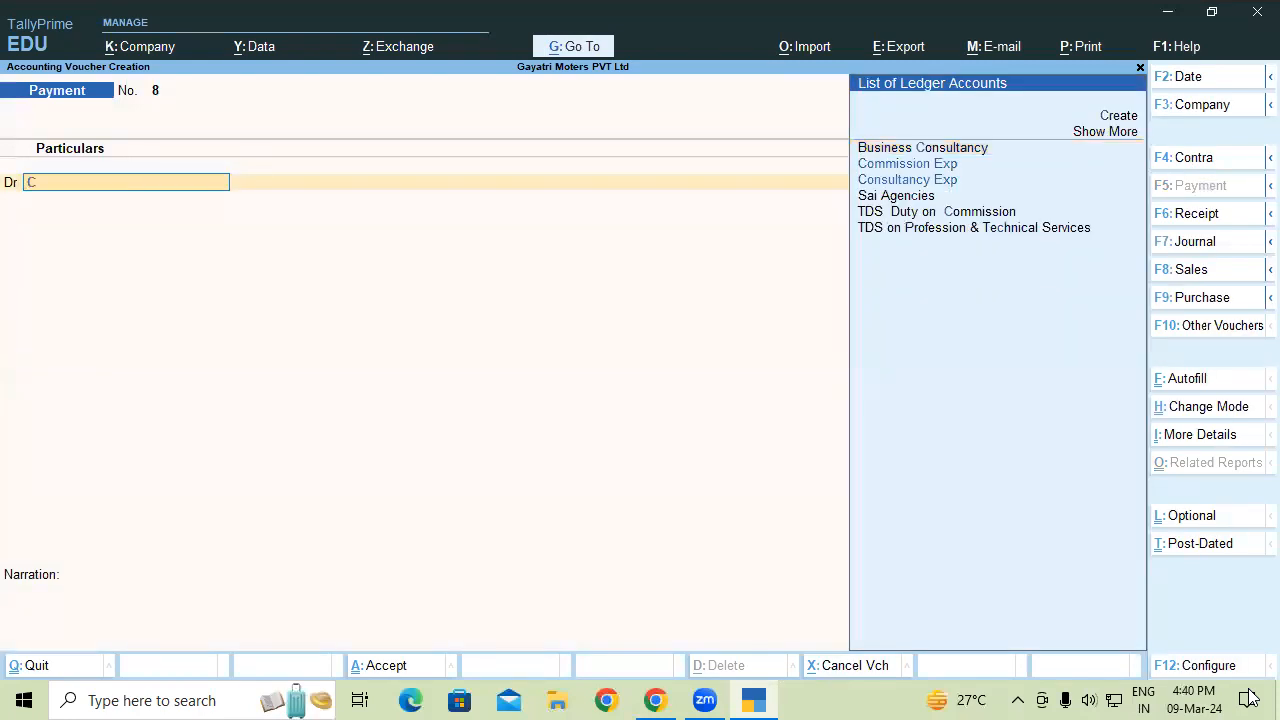
key("BackSpace")
type("Tds")
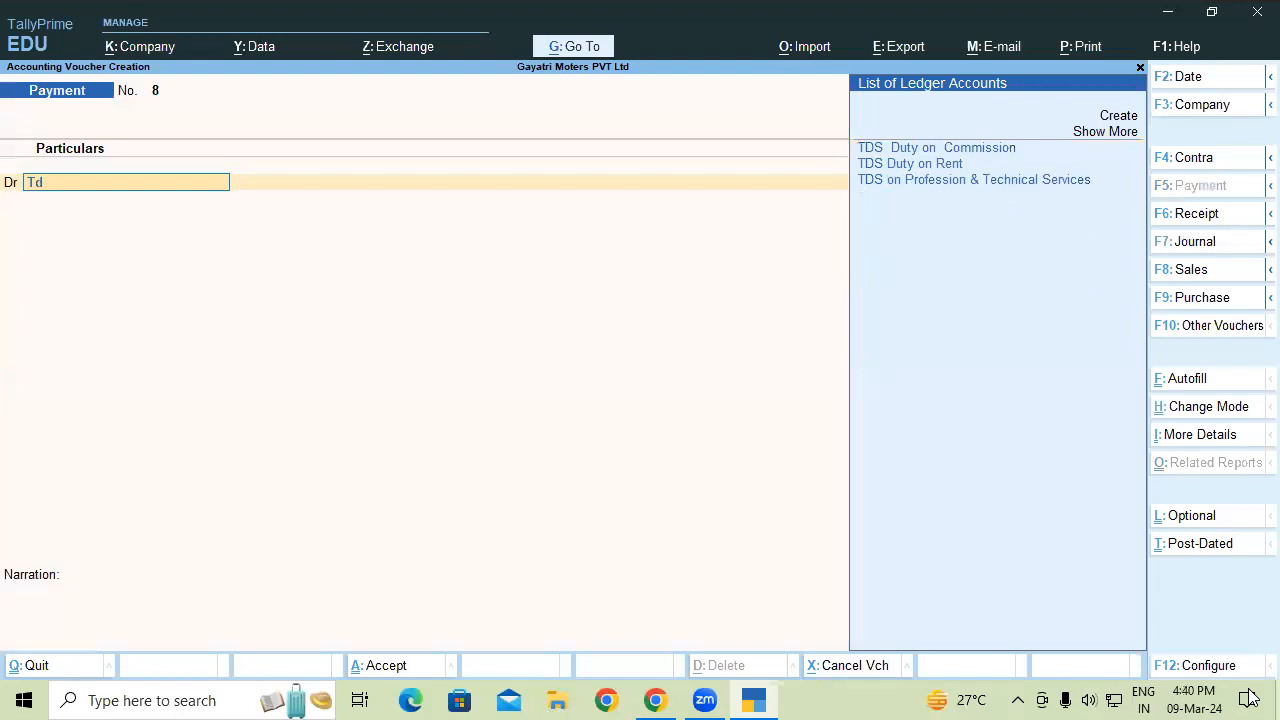
key("Down")
key("Down")
key("Down")
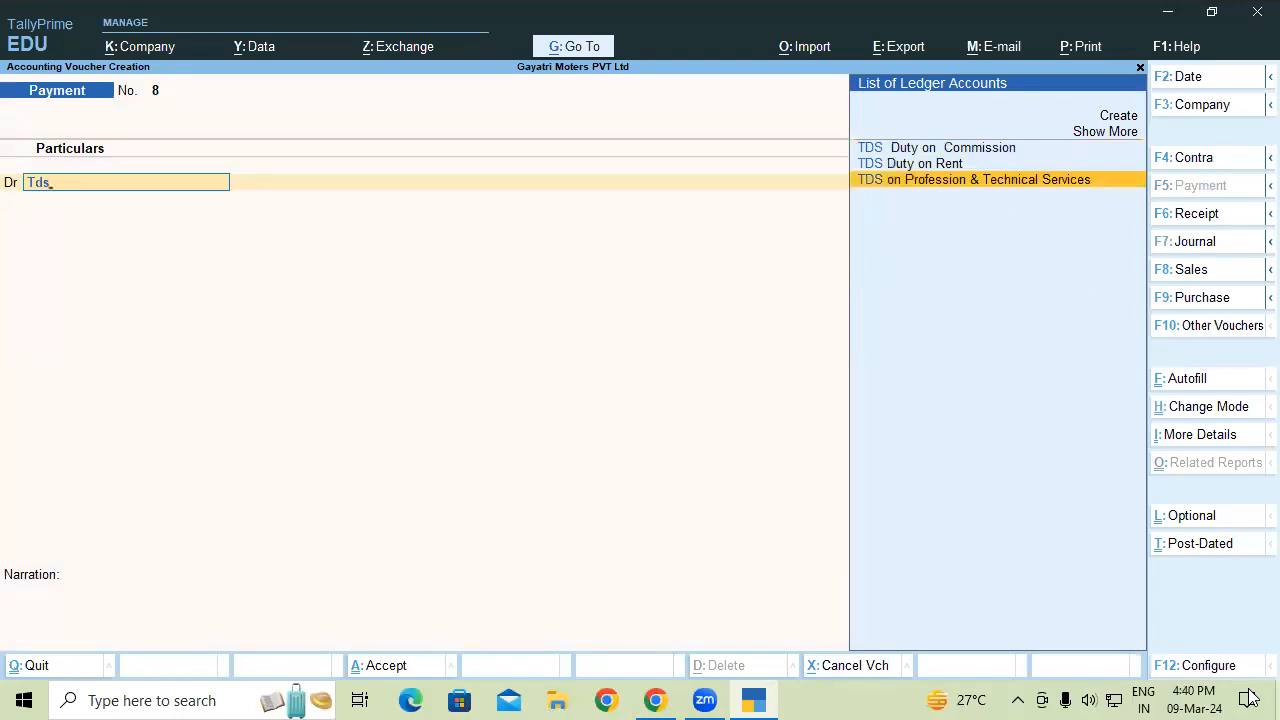
key("Return")
key("Return")
key("Return")
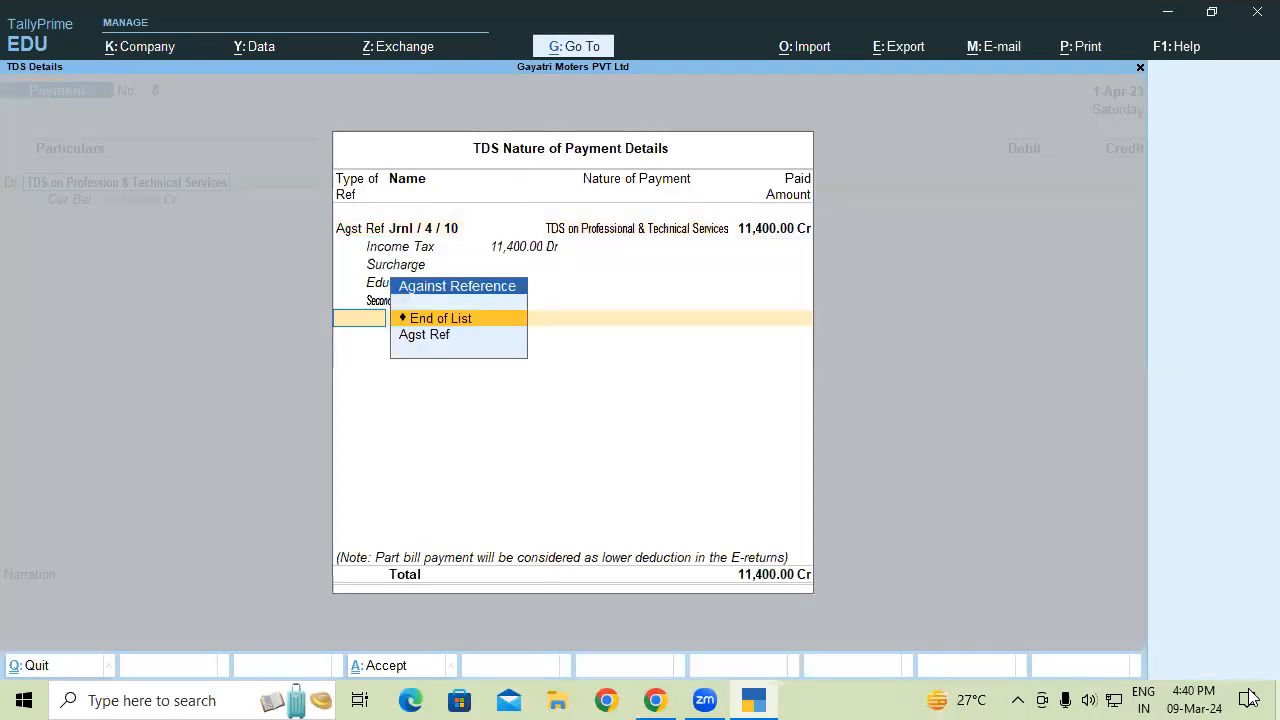
key("Return")
- Credit Kotak Bank with 11,400 by cheque, without an instrument number, and save the TDS payment voucher
key("Return")
type("Ko")
key("Return")
key("Return")
key("Return")
key("Return")
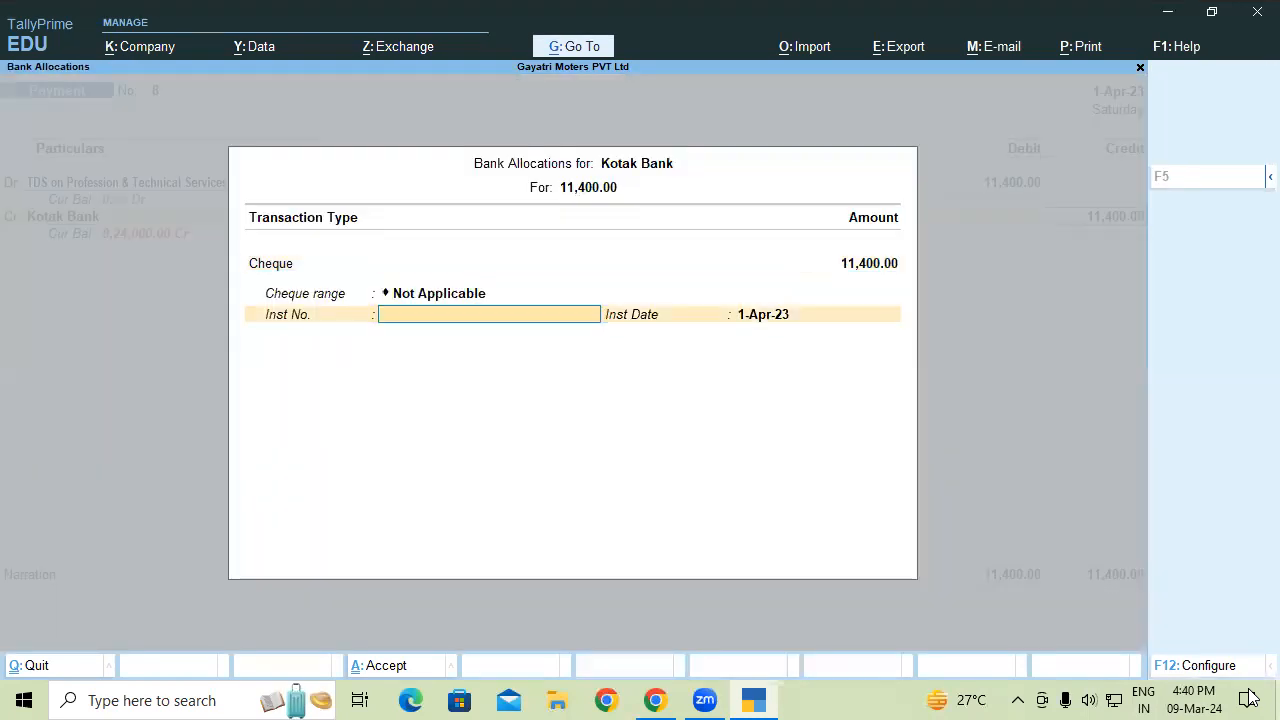
key("Return")
key("Return")
key("Return")
key("Return")
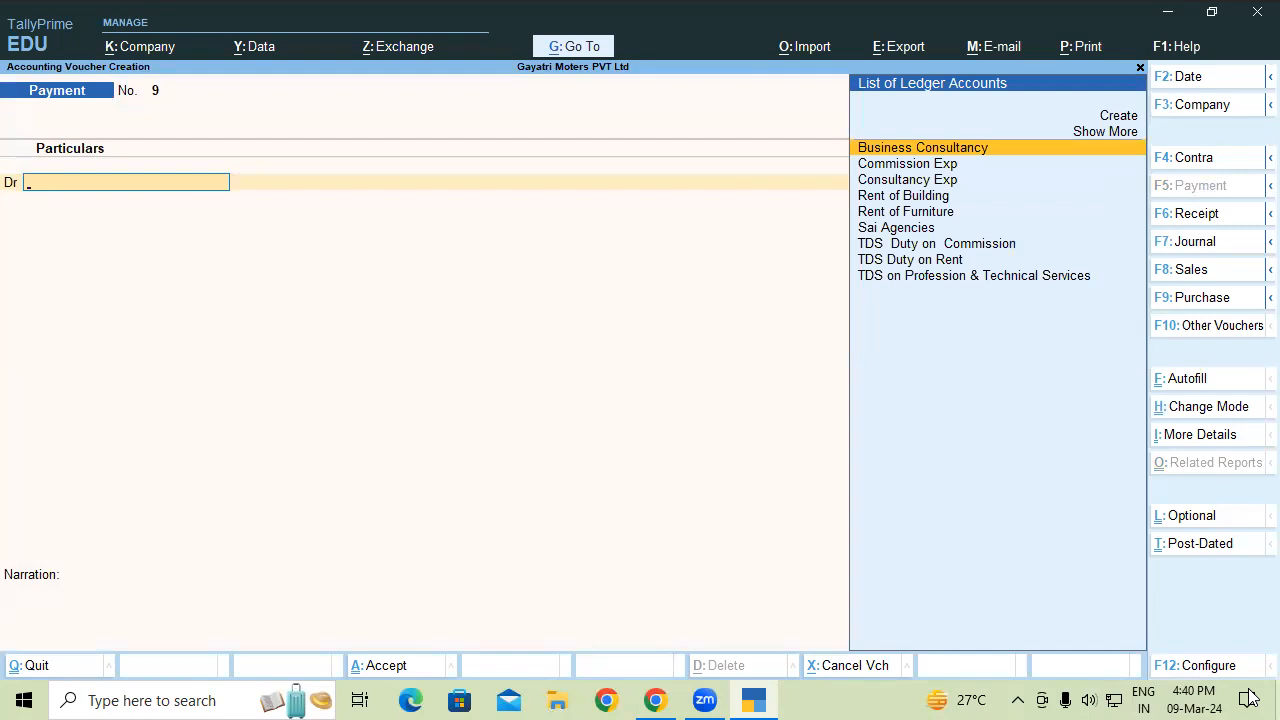